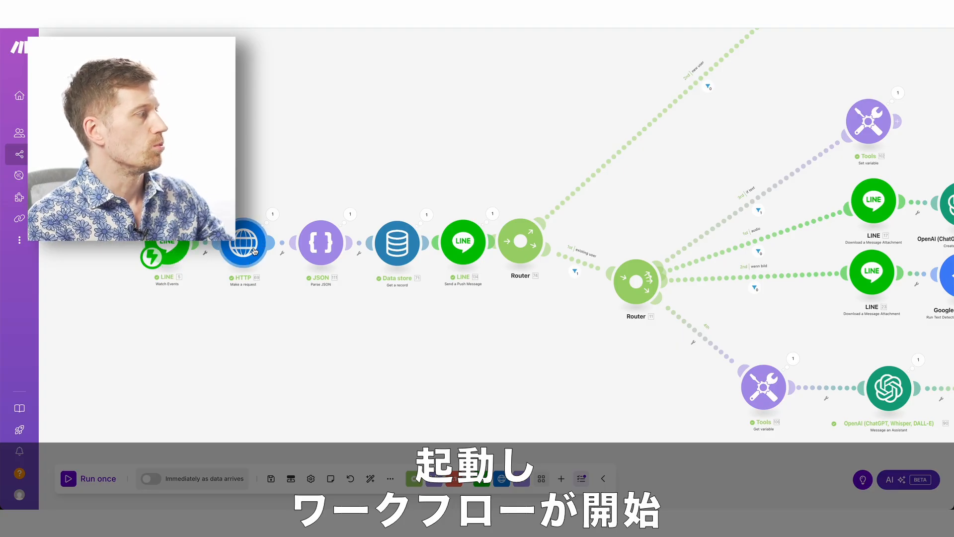
Step: Open the HTTP module's settings and review the request URL with its mapped user ID and the Authorization header value
scroll(249, 254, "up", 3)
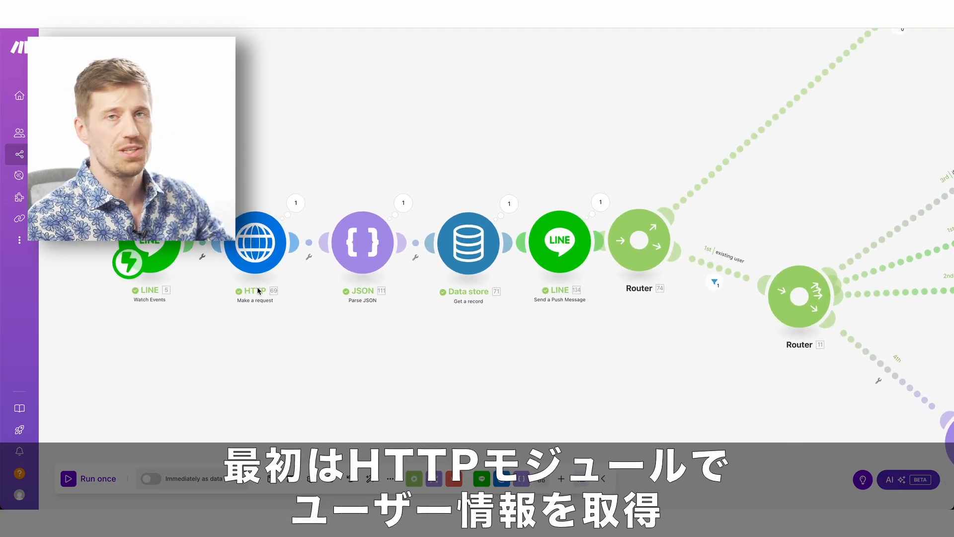
left_click(262, 249)
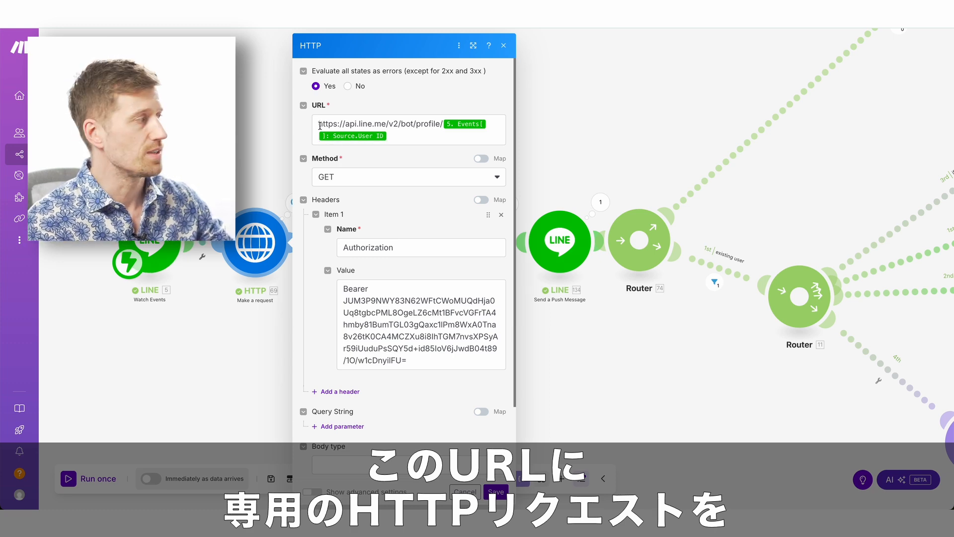
left_click_drag(320, 125, 447, 126)
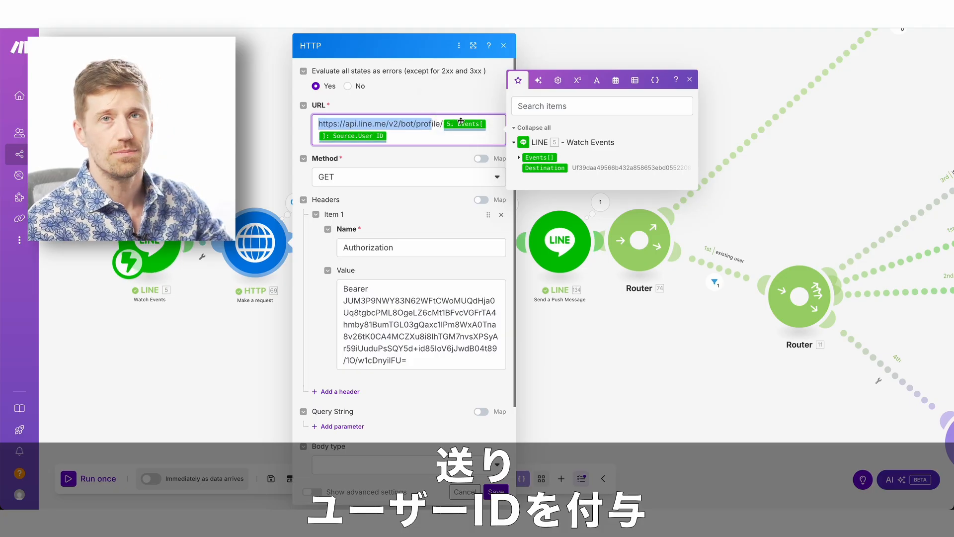
left_click(401, 125)
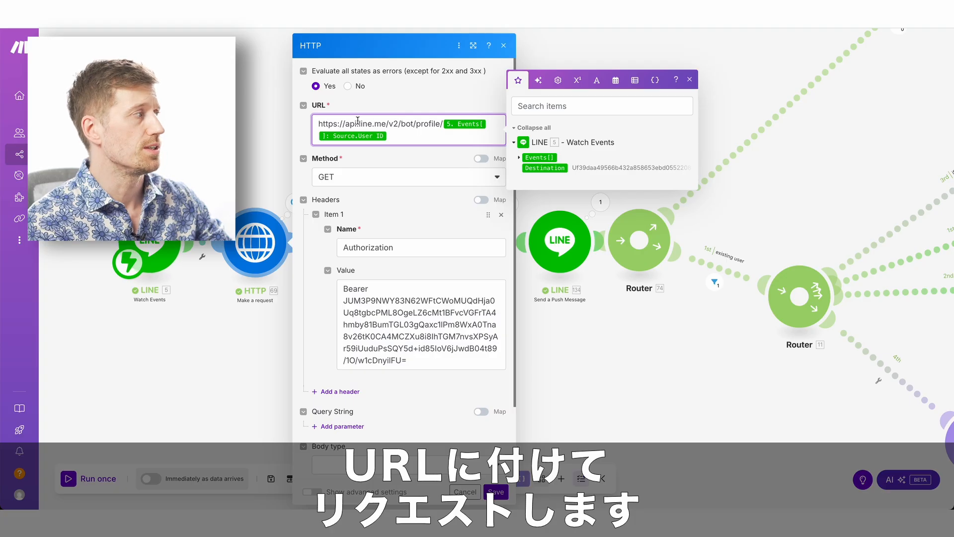
left_click_drag(343, 124, 427, 117)
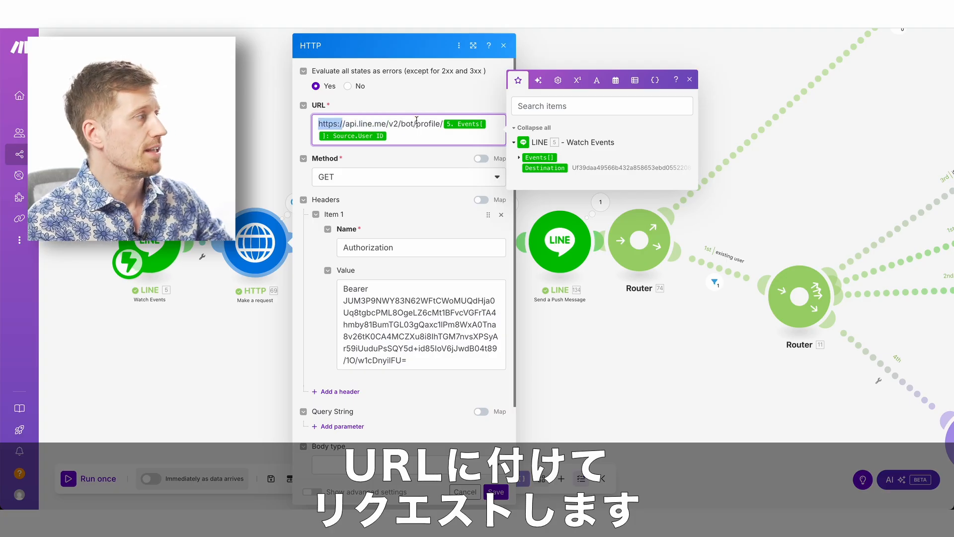
left_click(416, 120)
left_click_drag(328, 124, 422, 128)
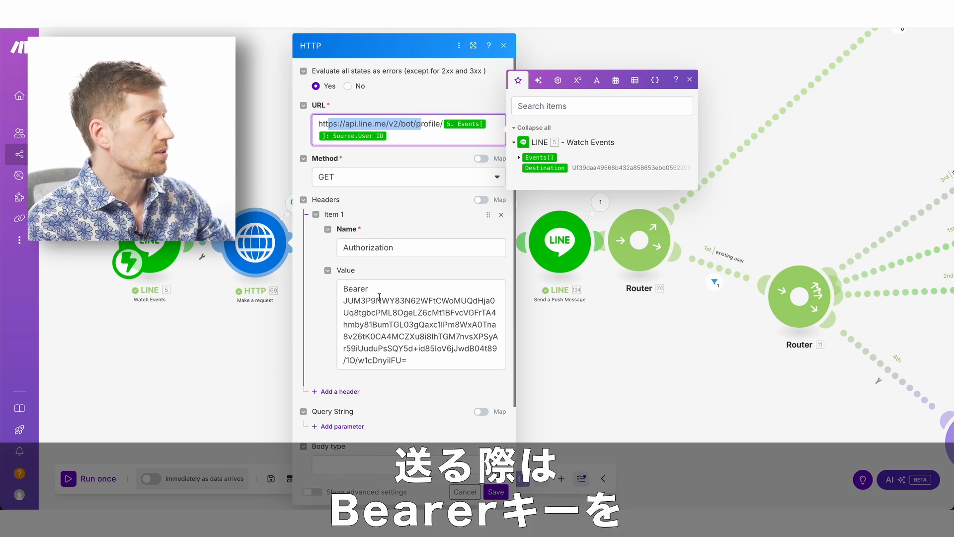
left_click(355, 293)
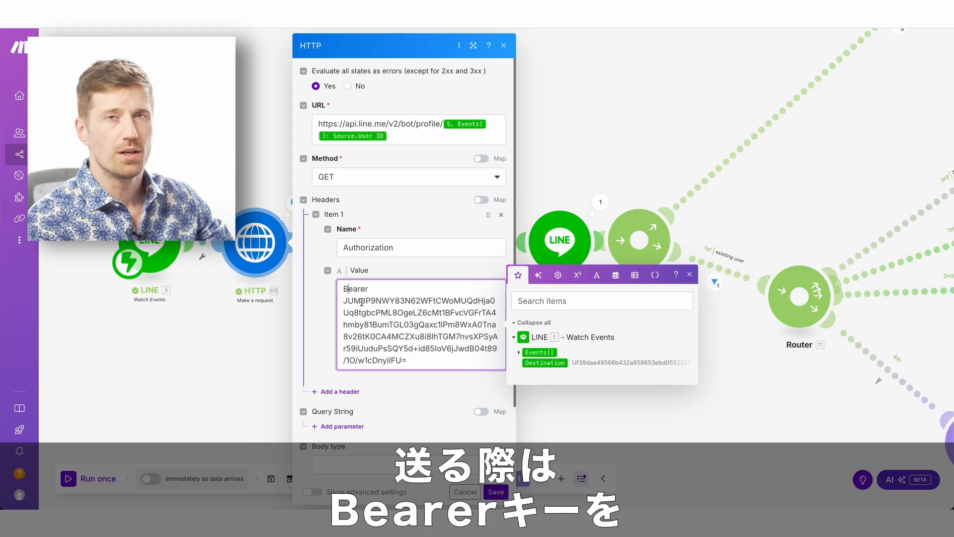
left_click_drag(354, 301, 436, 347)
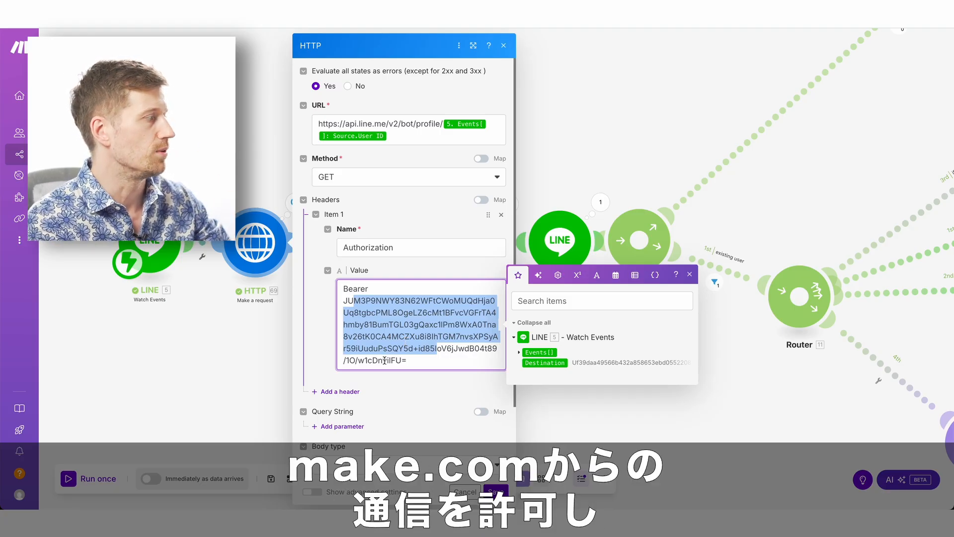
left_click(261, 371)
Step: Inspect the HTTP module's run result, collapsing the input bundle to examine the returned Data string
left_click(295, 204)
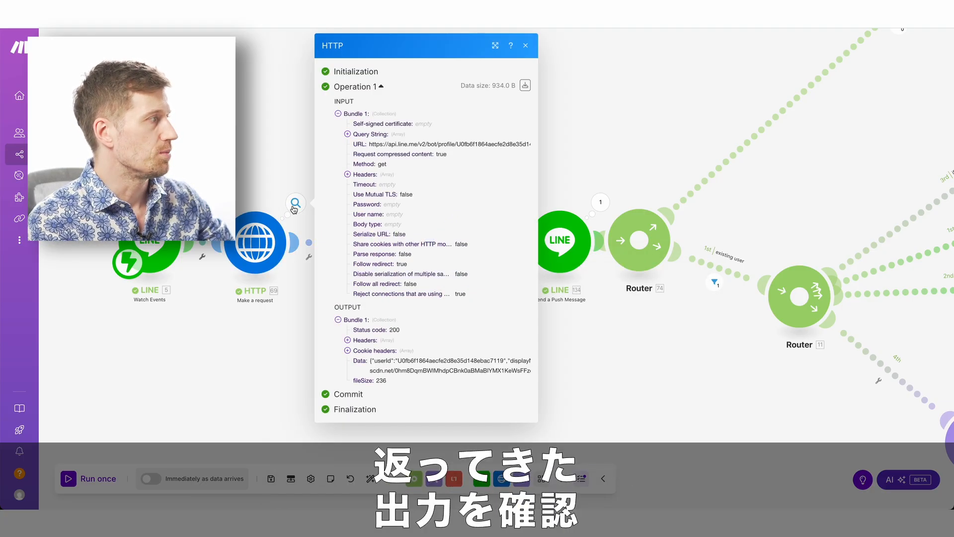
left_click(338, 114)
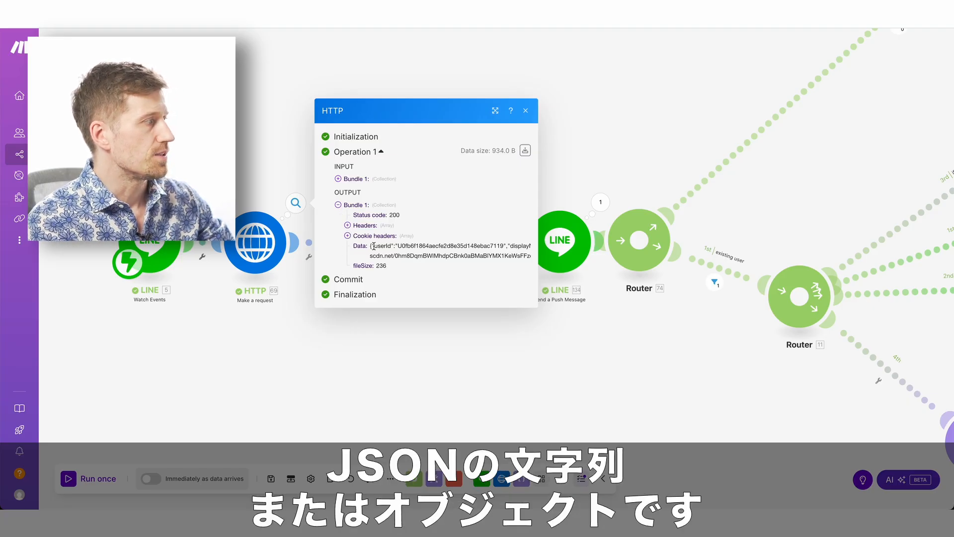
left_click_drag(374, 245, 528, 259)
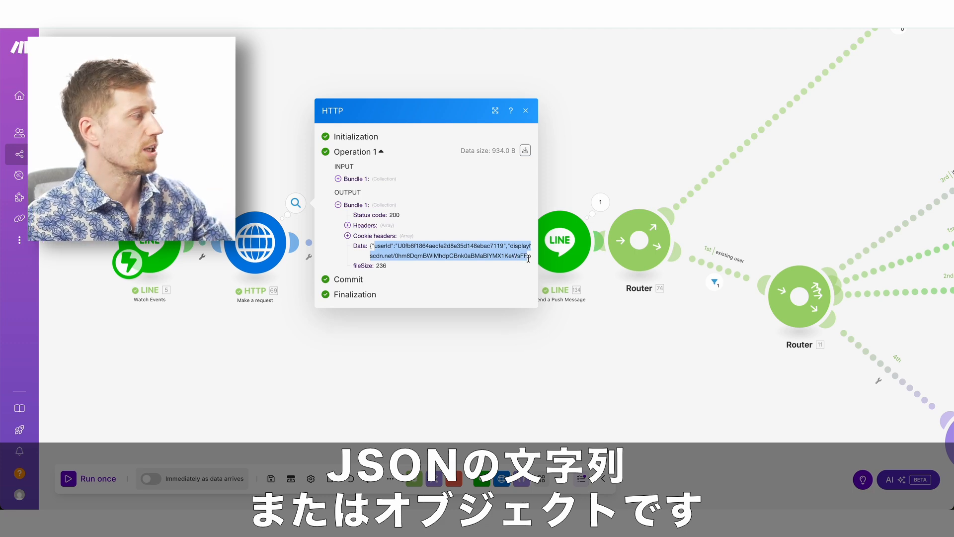
left_click(486, 247)
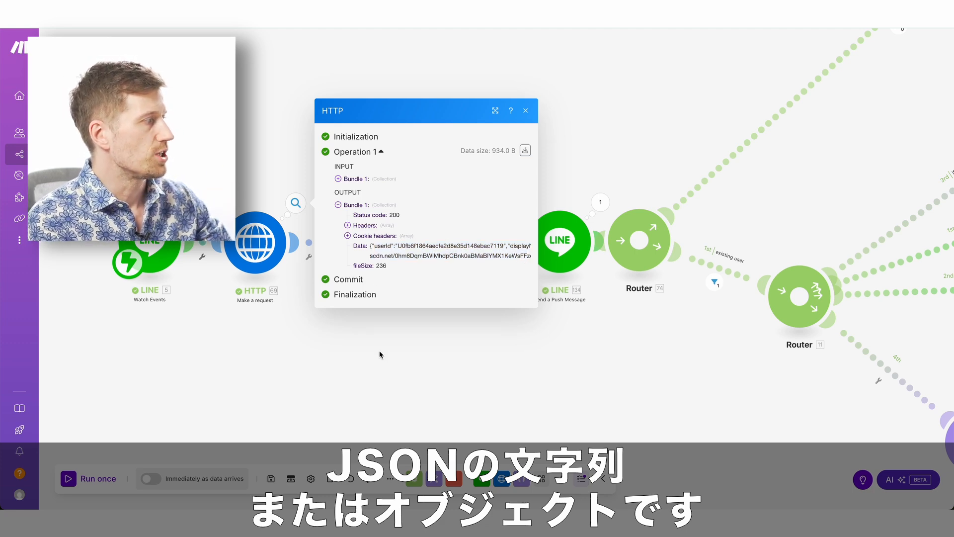
left_click(379, 374)
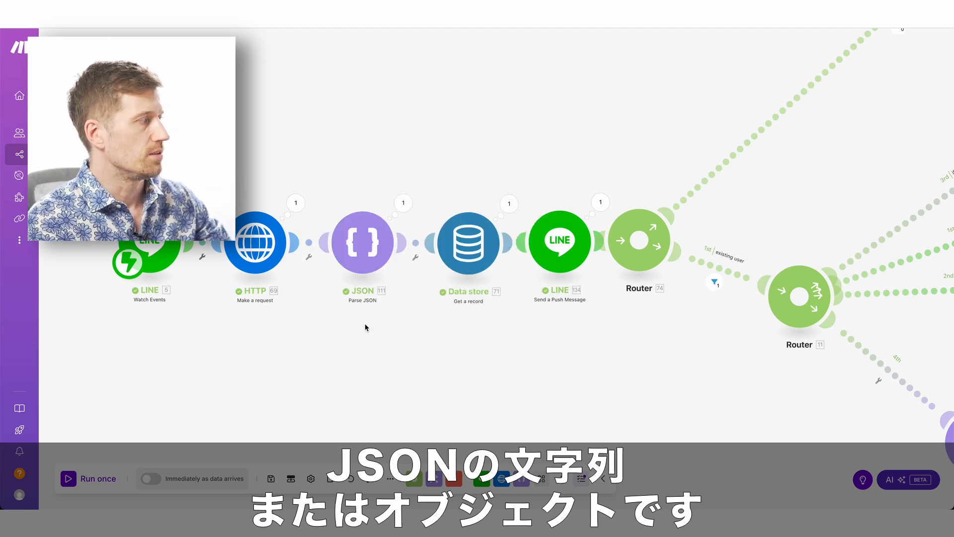
Step: Review the JSON module's JSON string mapping and examine the userId, displayName and language fields in its run output
left_click(364, 249)
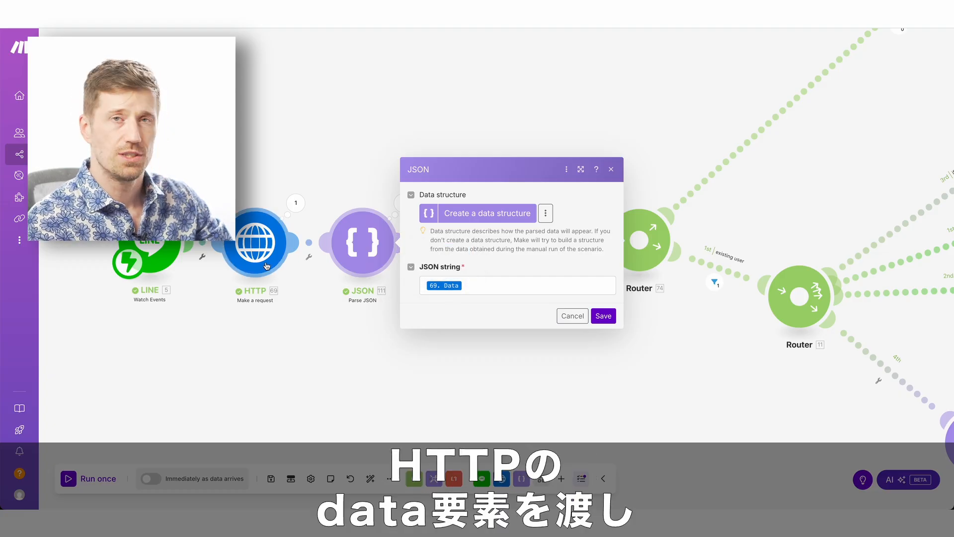
left_click(322, 131)
left_click(405, 208)
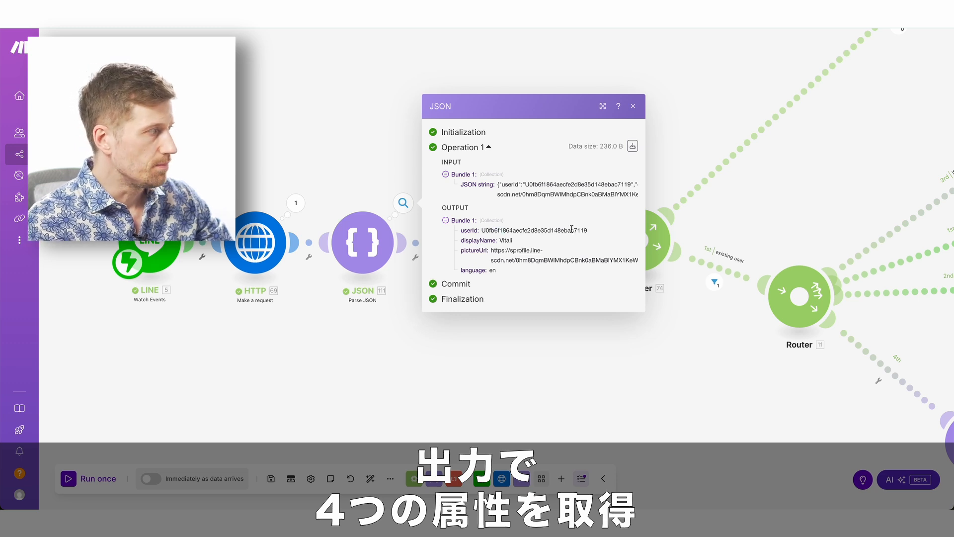
left_click_drag(493, 230, 601, 231)
left_click_drag(504, 240, 529, 242)
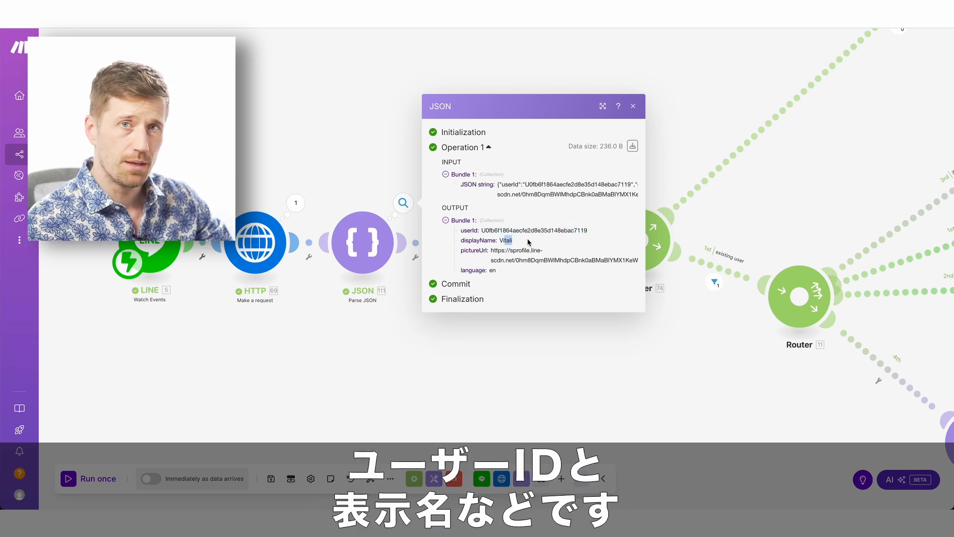
left_click(529, 242)
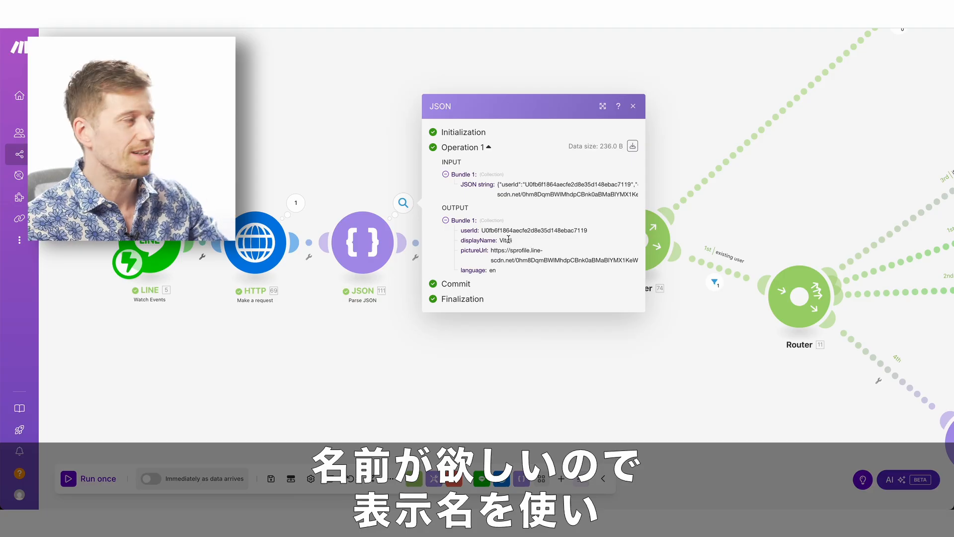
left_click_drag(499, 241, 533, 252)
left_click(527, 240)
left_click_drag(476, 271, 503, 275)
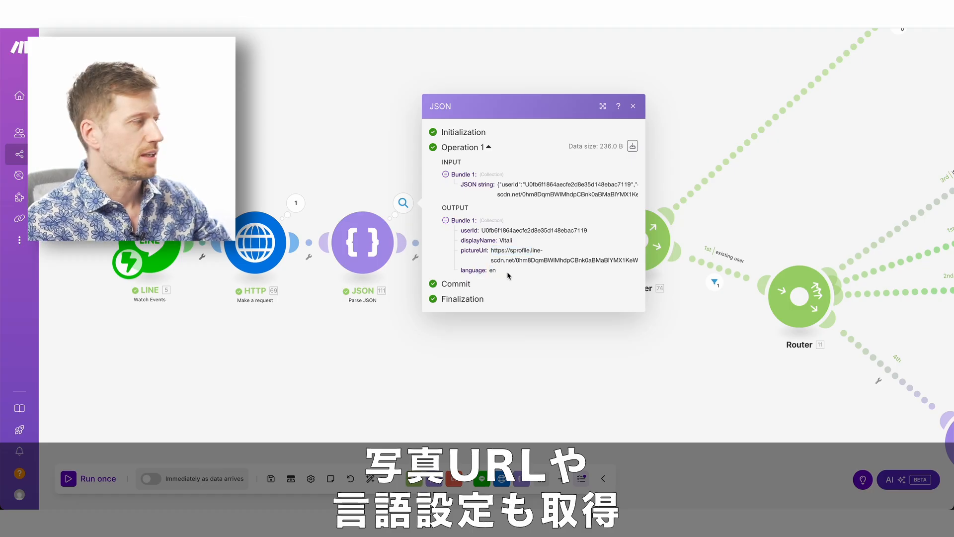
left_click(405, 387)
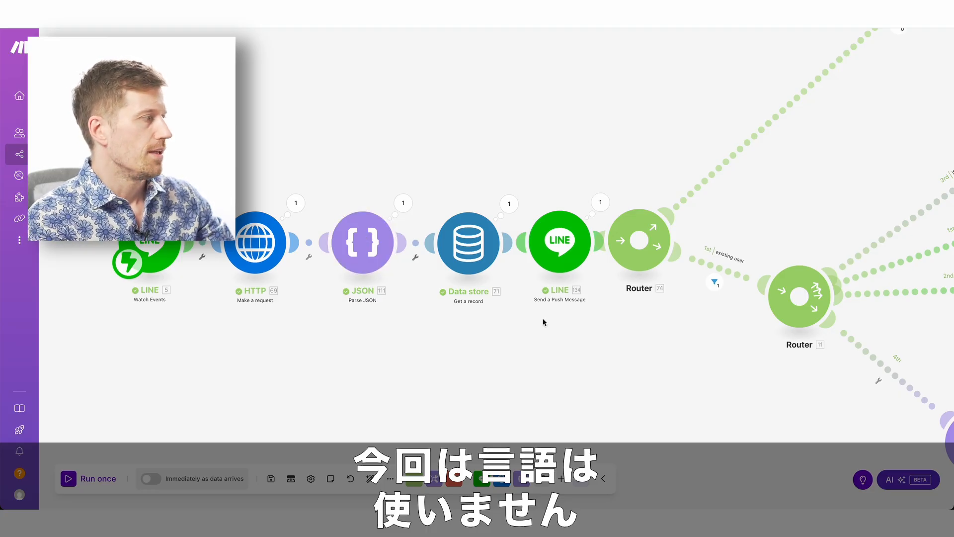
Step: Inspect the Data store module's run result, comparing the lookup key with the line_user_id and openai_thread_id output fields
left_click_drag(544, 322, 442, 353)
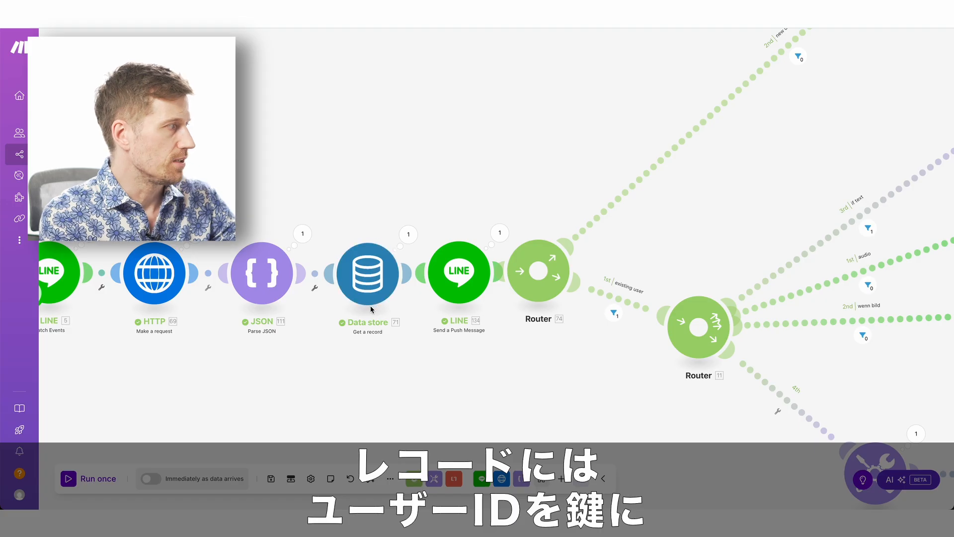
left_click(407, 236)
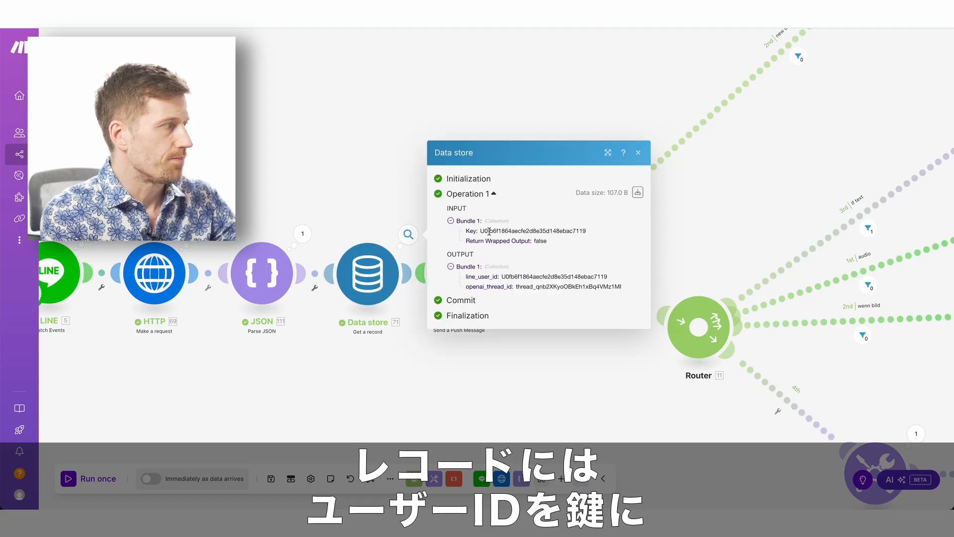
left_click_drag(489, 231, 572, 231)
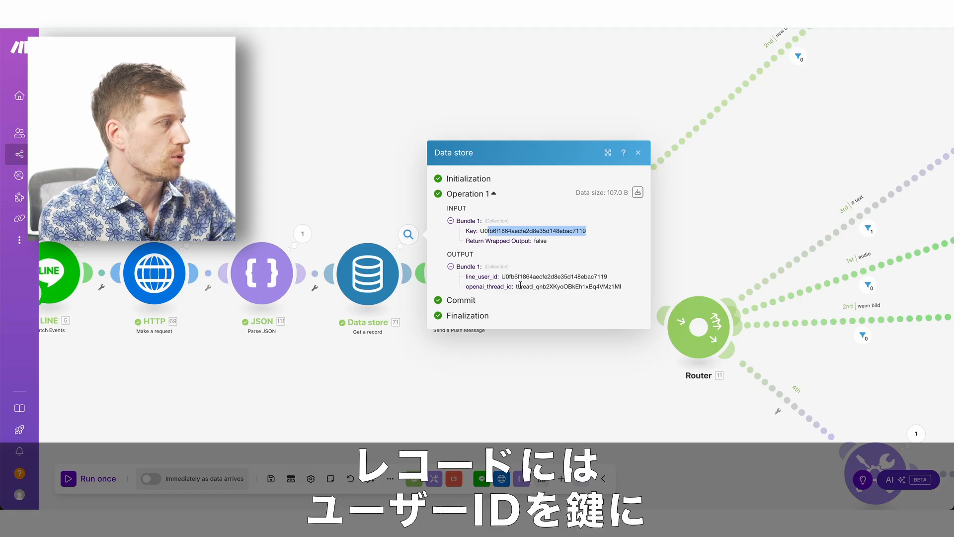
left_click_drag(466, 277, 609, 278)
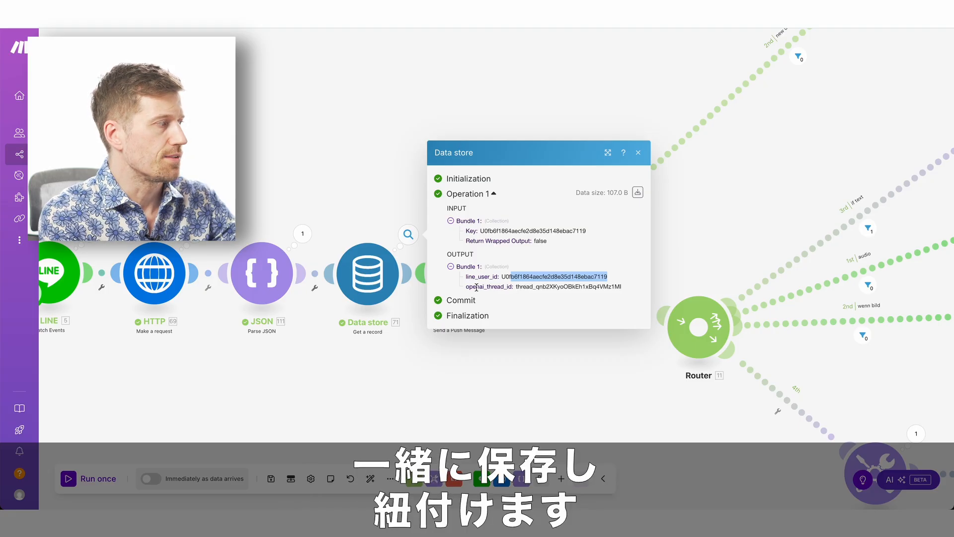
left_click_drag(477, 287, 511, 287)
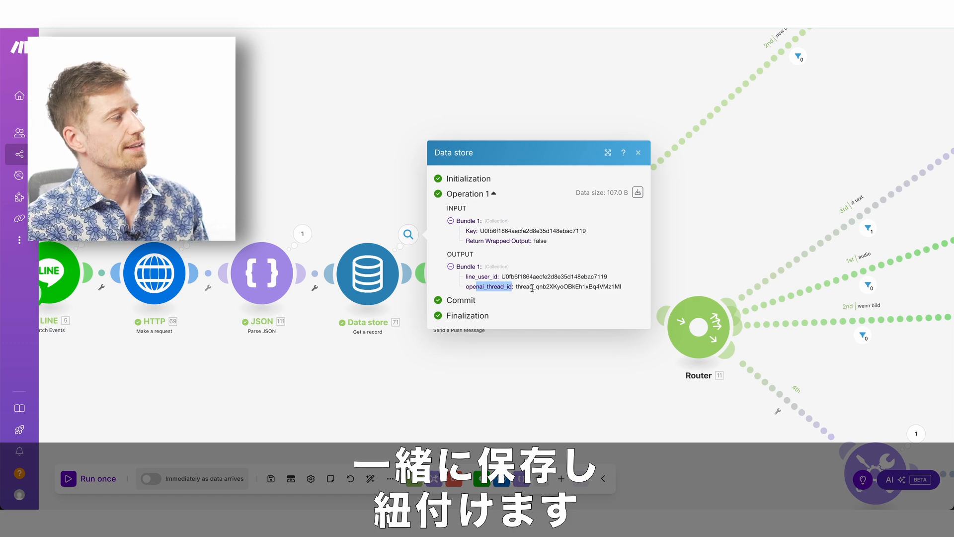
left_click_drag(533, 287, 585, 276)
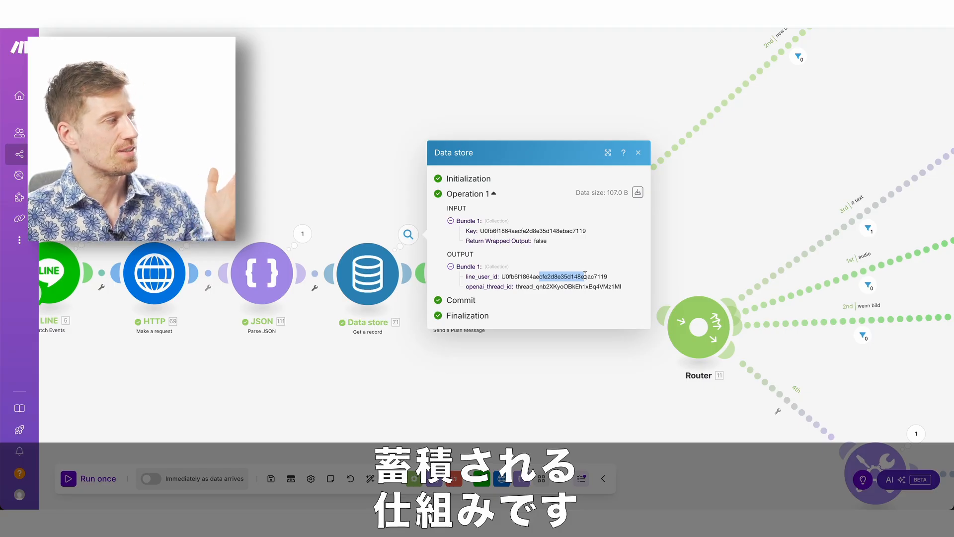
left_click(539, 289)
left_click_drag(622, 287, 592, 278)
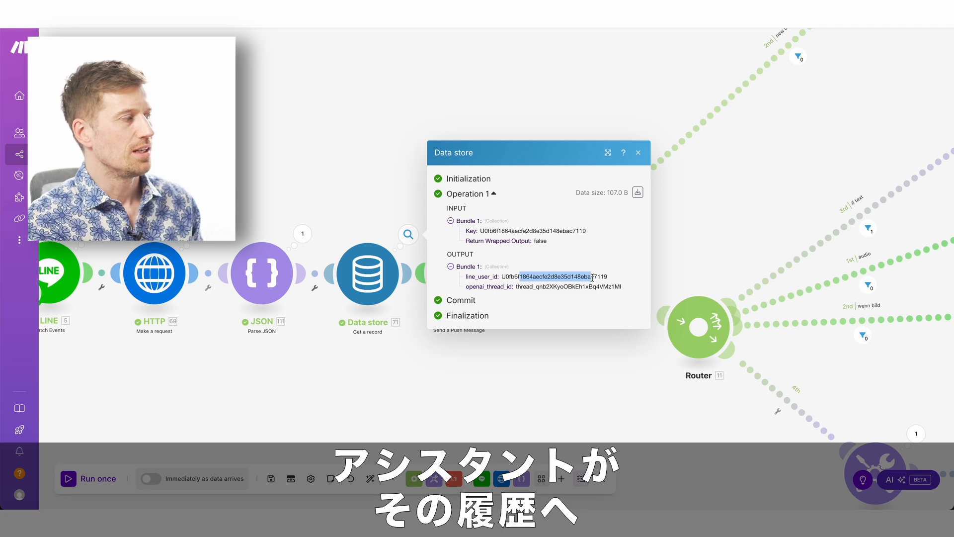
left_click_drag(517, 287, 615, 287)
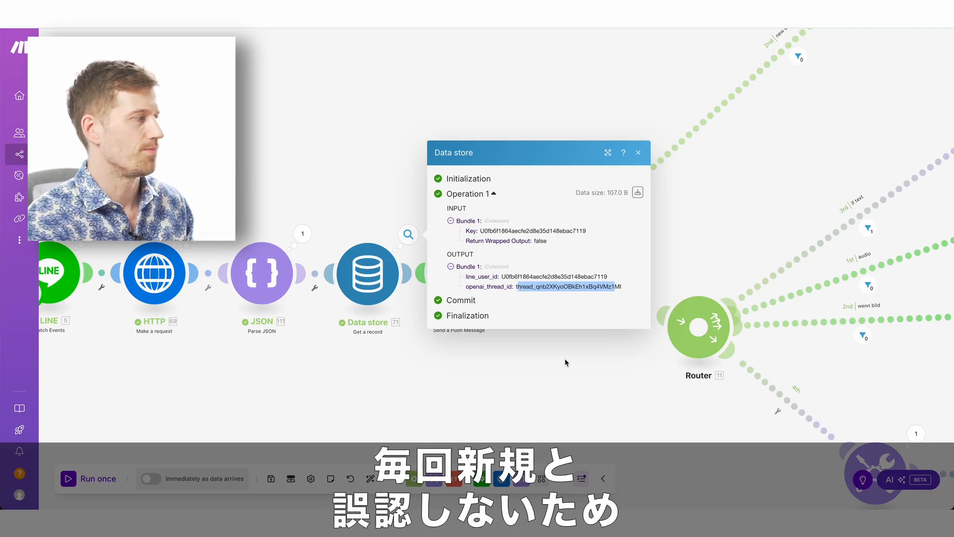
left_click(526, 348)
Step: Inspect the LINE Send a Push Message run result, expanding Messages and its first item to read the sent text
left_click_drag(526, 348, 459, 350)
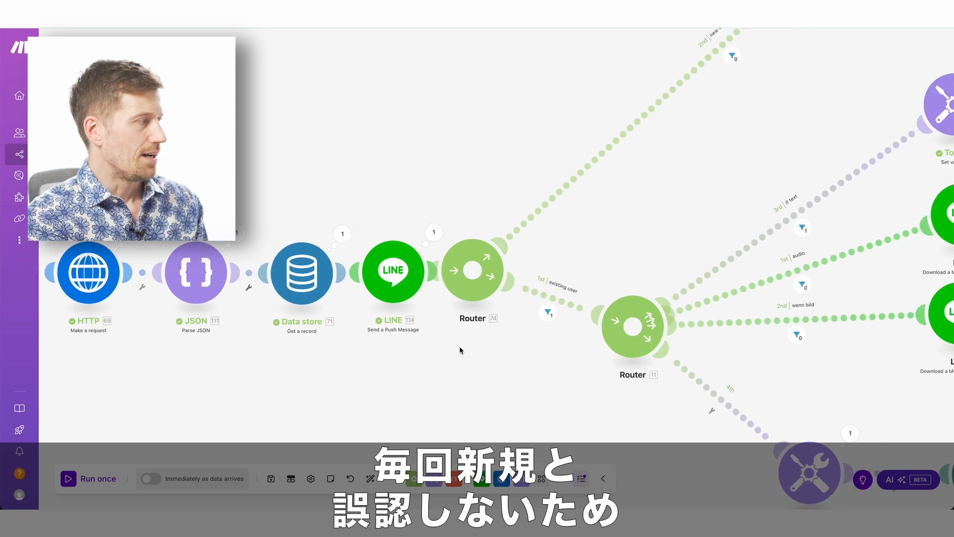
left_click(435, 233)
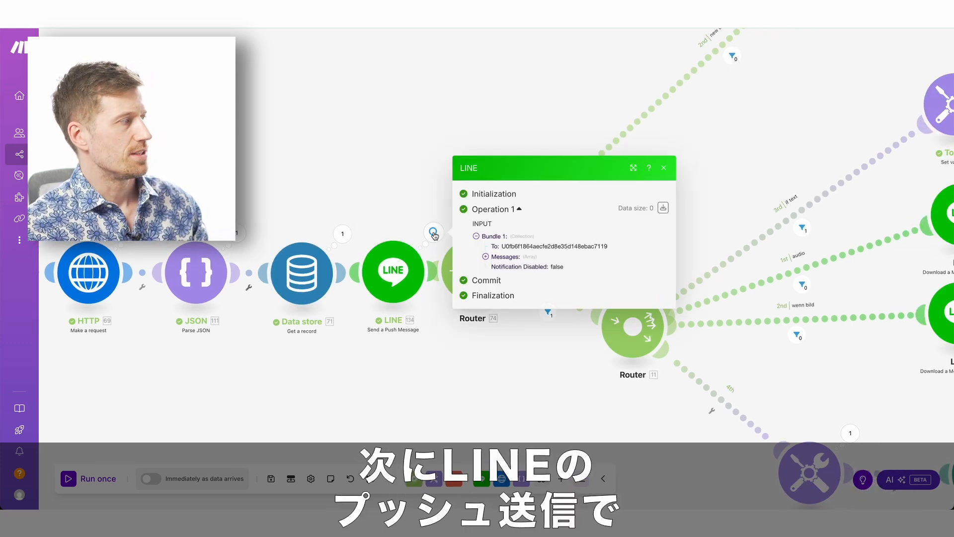
left_click(485, 257)
left_click(496, 259)
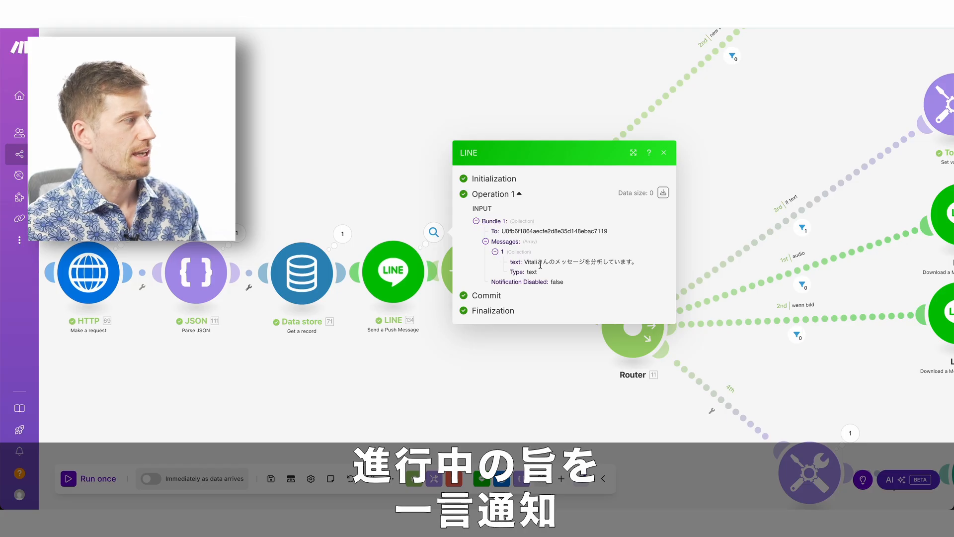
left_click_drag(528, 263, 544, 264)
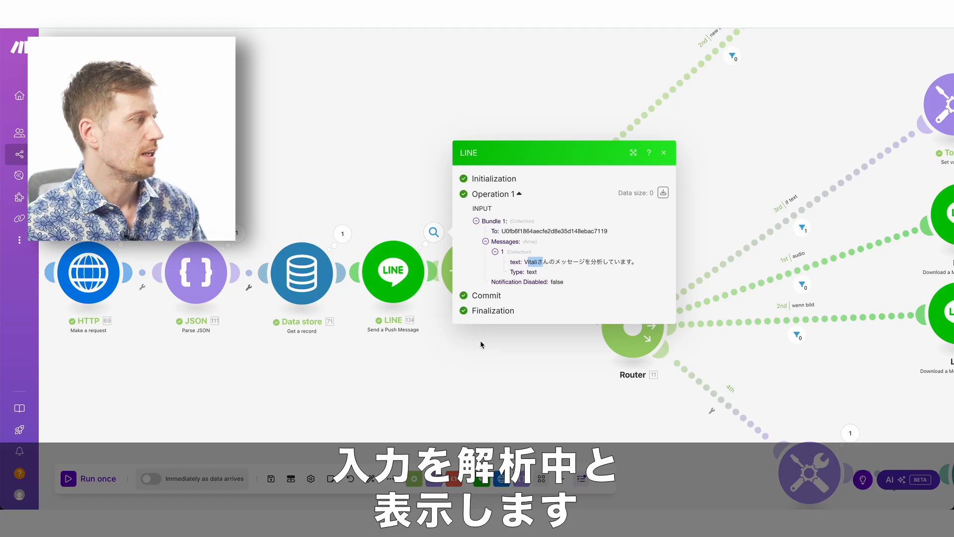
left_click(419, 365)
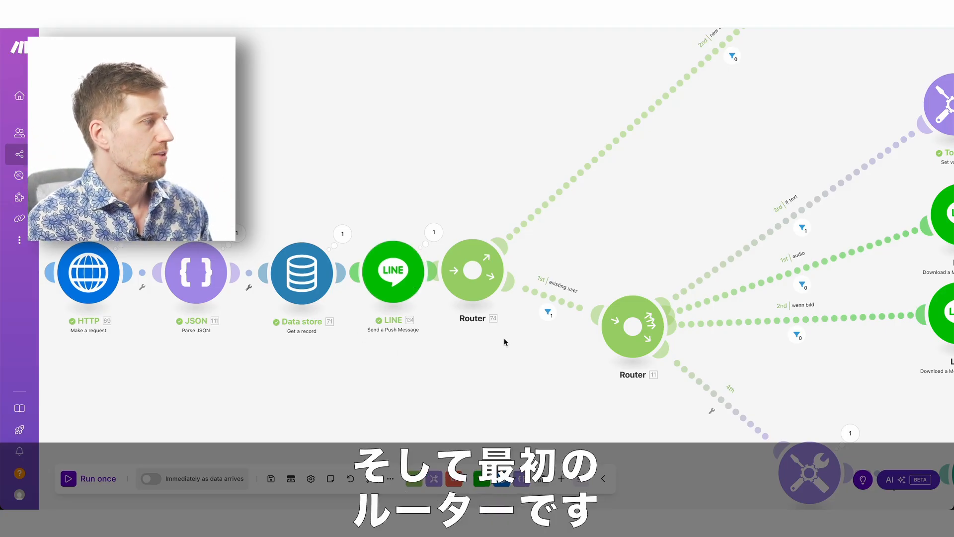
Step: Examine the first router's two outgoing routes, new user and existing user, and where each one leads in the scenario
scroll(505, 342, "down", 2)
left_click_drag(505, 342, 417, 372)
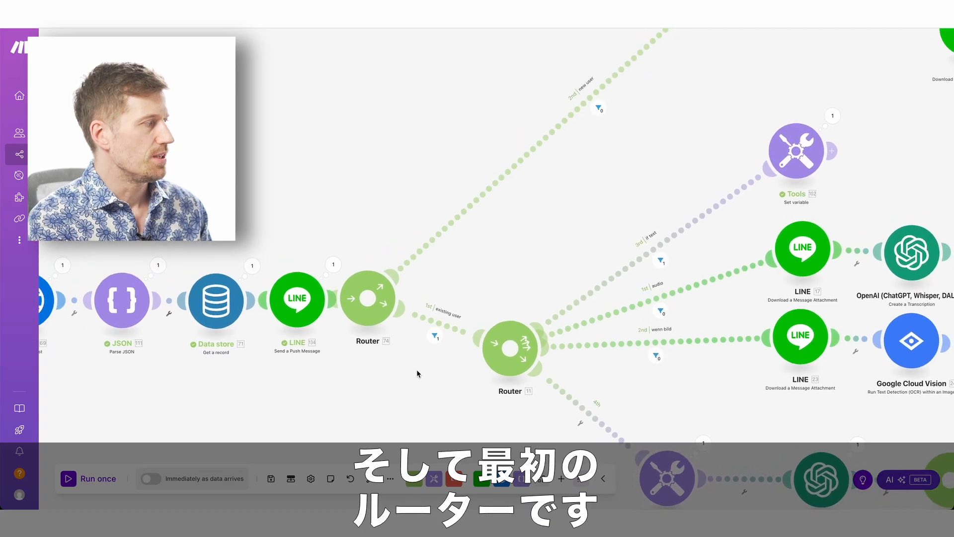
scroll(384, 320, "down", 1)
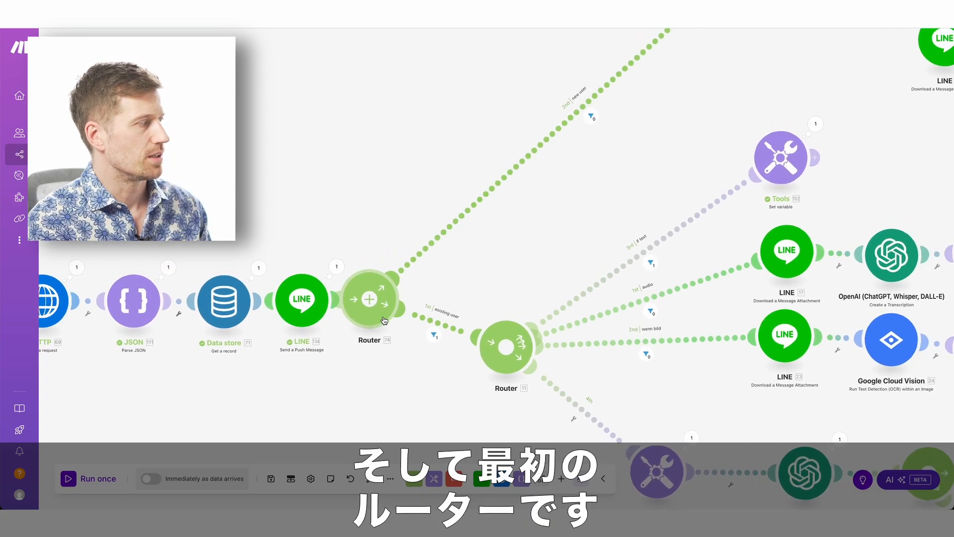
scroll(385, 320, "down", 3)
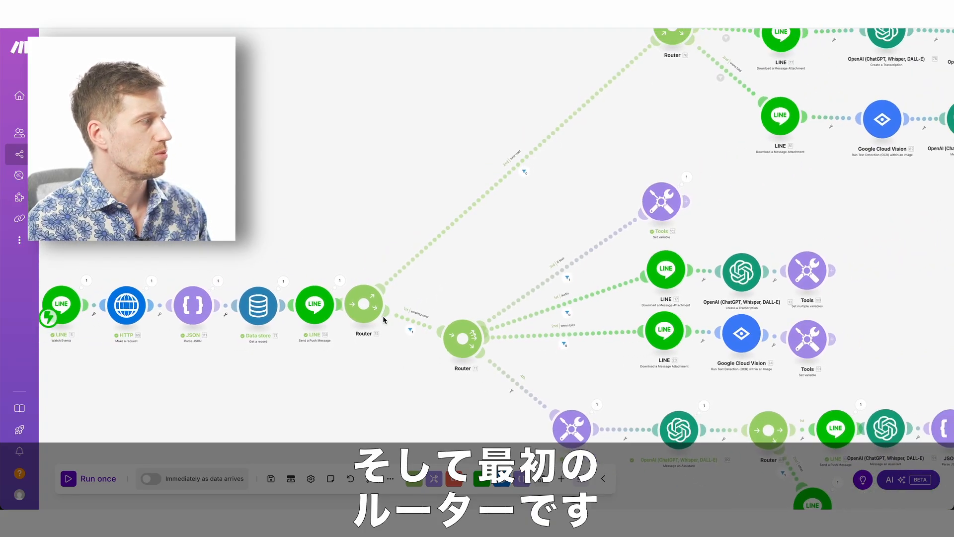
scroll(383, 315, "up", 5)
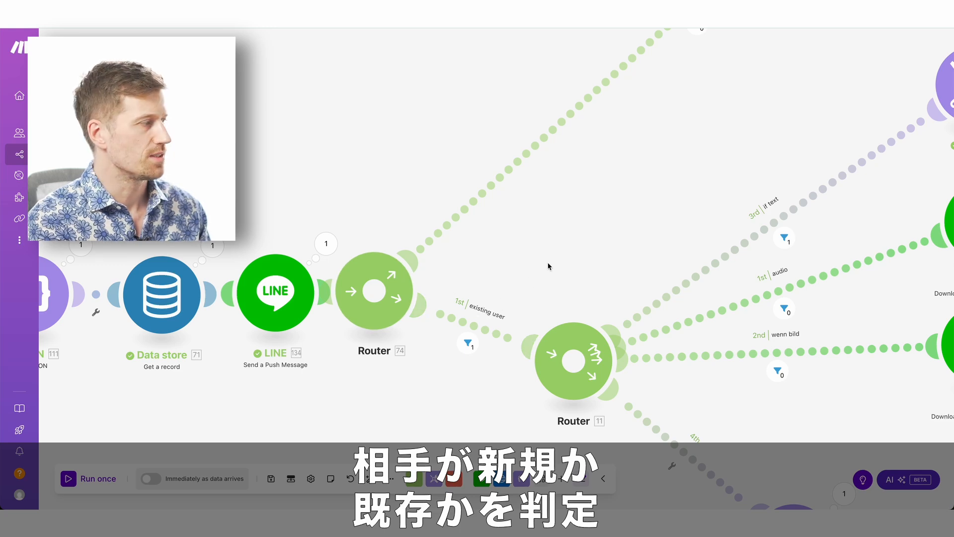
left_click_drag(548, 264, 504, 270)
left_click_drag(590, 154, 522, 256)
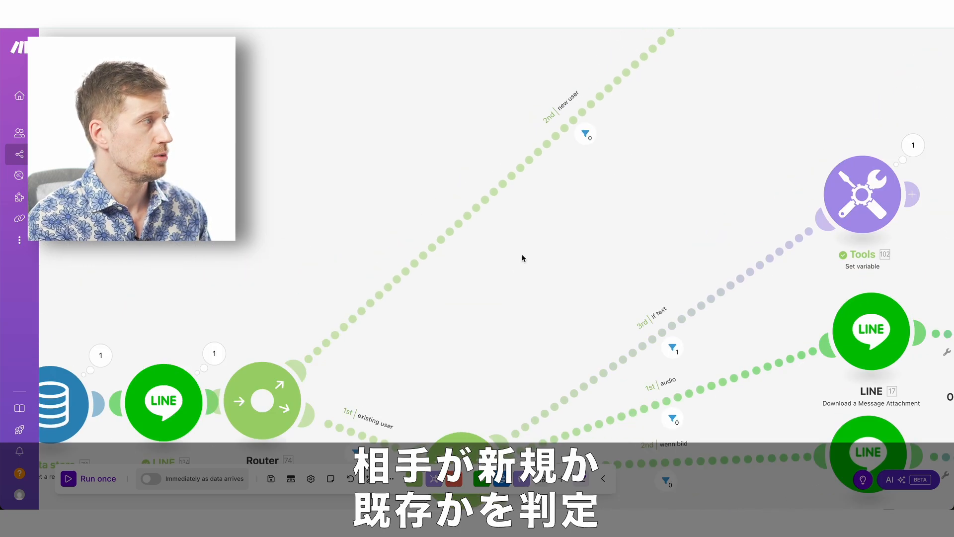
left_click_drag(469, 345, 485, 268)
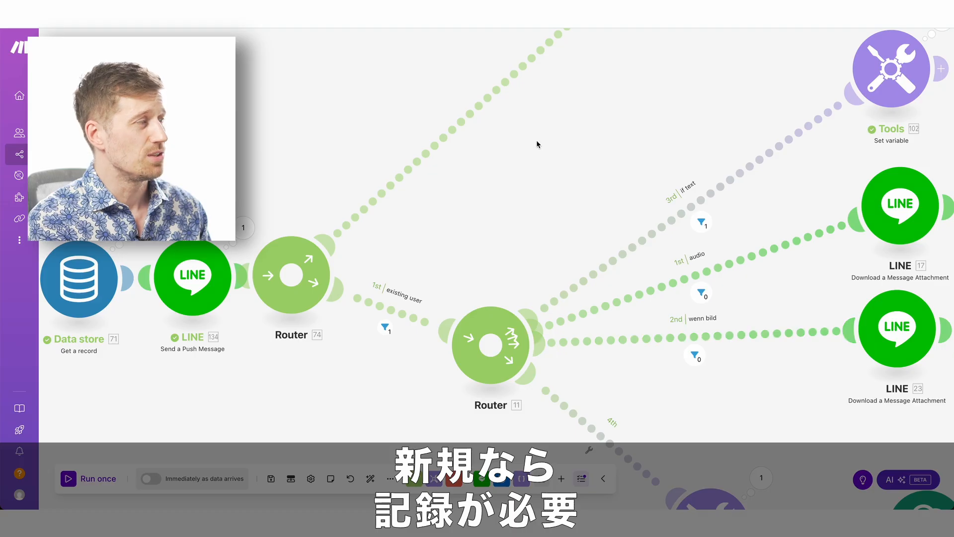
scroll(553, 131, "down", 1)
scroll(552, 131, "down", 1)
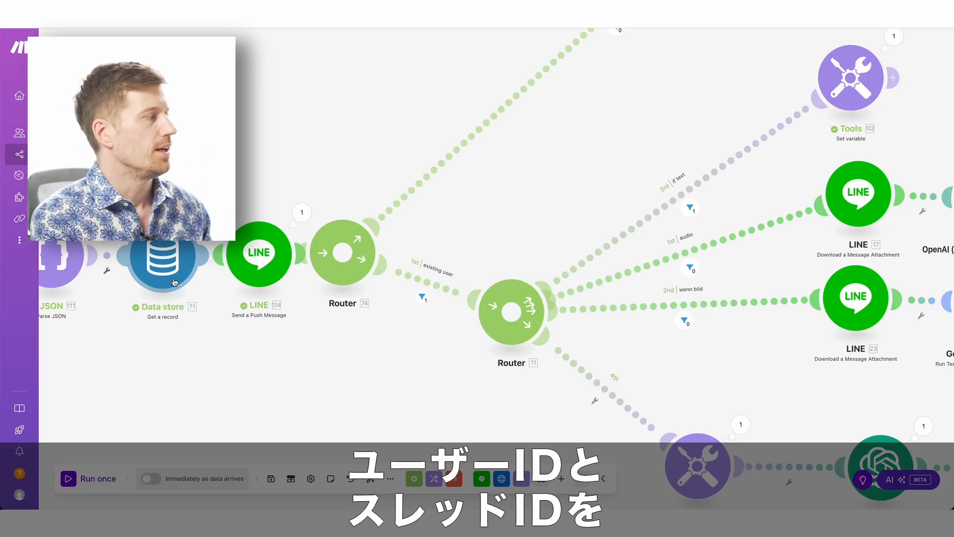
scroll(396, 226, "down", 2)
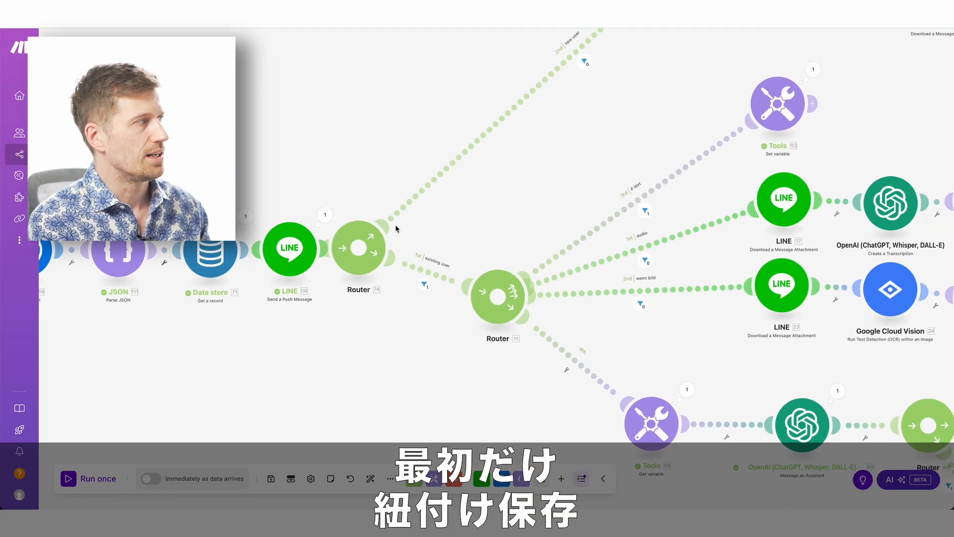
left_click_drag(590, 109, 473, 242)
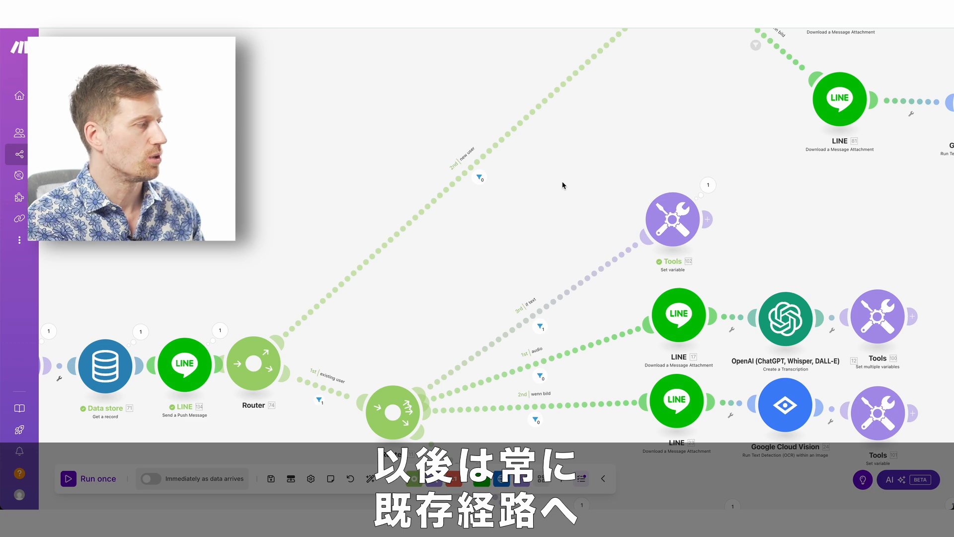
left_click_drag(328, 416, 374, 348)
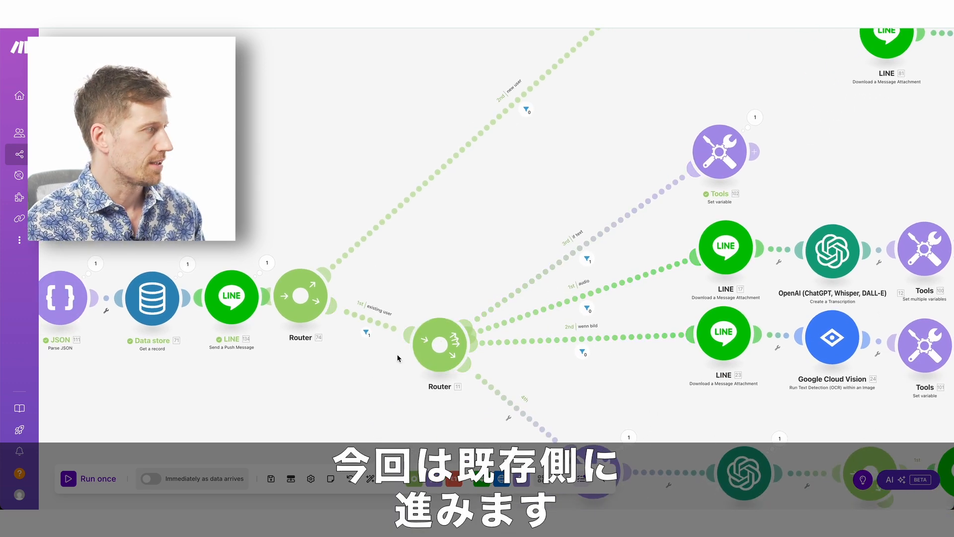
Step: Inspect the existing user route's filter result, checking the openai_thread_id condition for the processed bundle
scroll(397, 357, "up", 5)
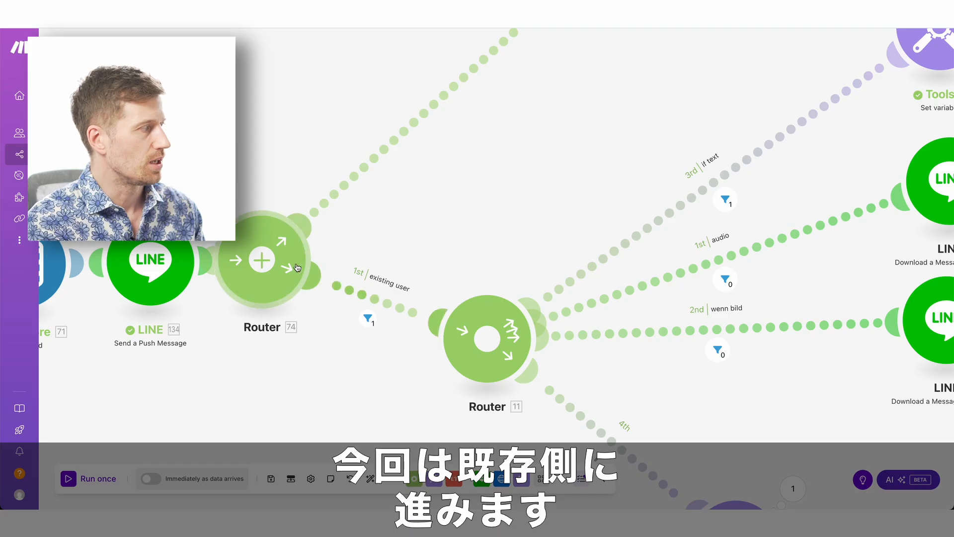
left_click(368, 319)
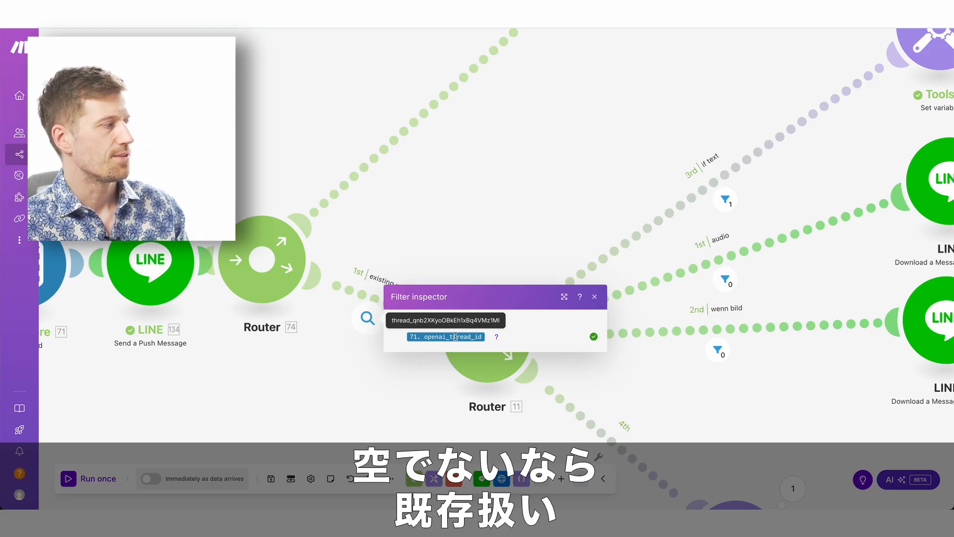
left_click(459, 234)
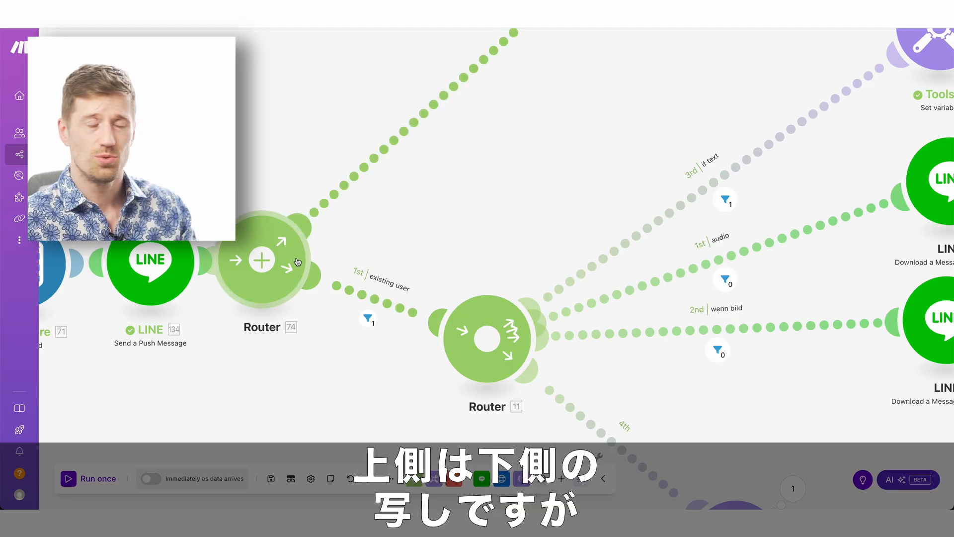
Step: Examine the new user route's three branches, following their modules through to the Data store Add/replace a record modules
scroll(458, 209, "down", 2)
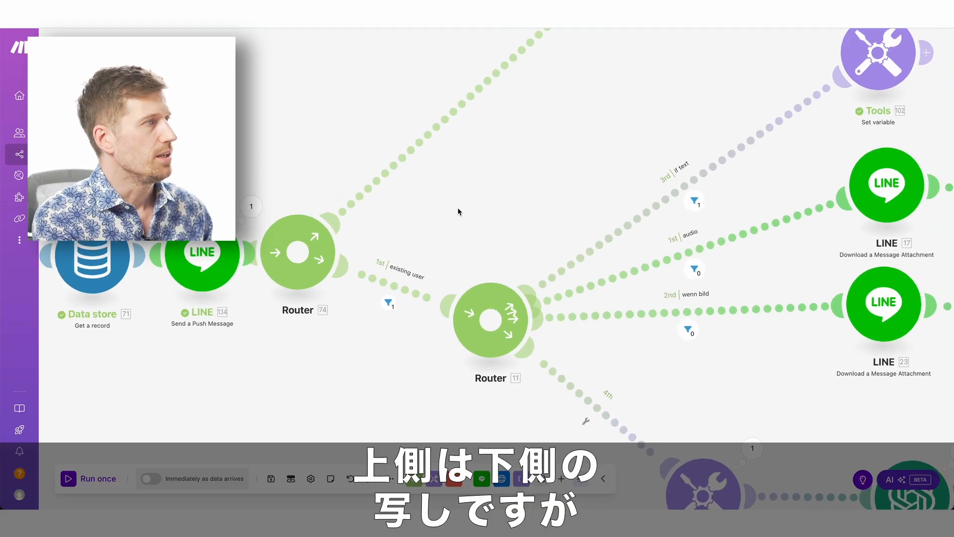
left_click_drag(595, 102, 401, 268)
scroll(509, 168, "down", 4)
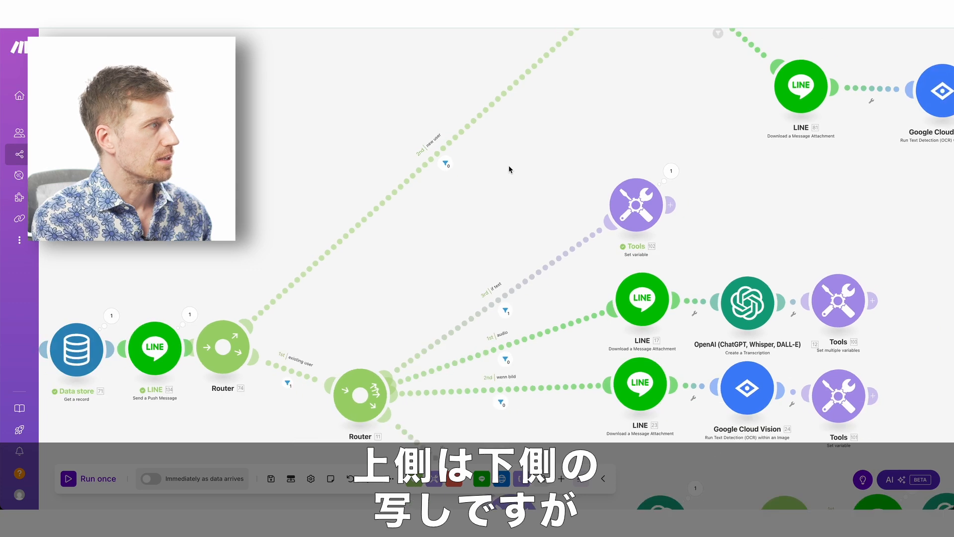
left_click_drag(584, 94, 394, 262)
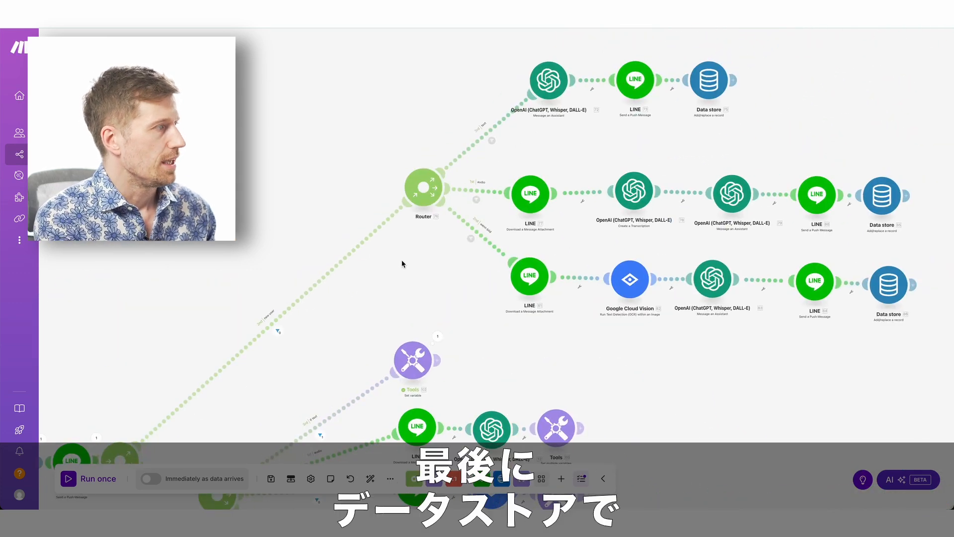
scroll(420, 264, "right", 2)
scroll(415, 260, "down", 3)
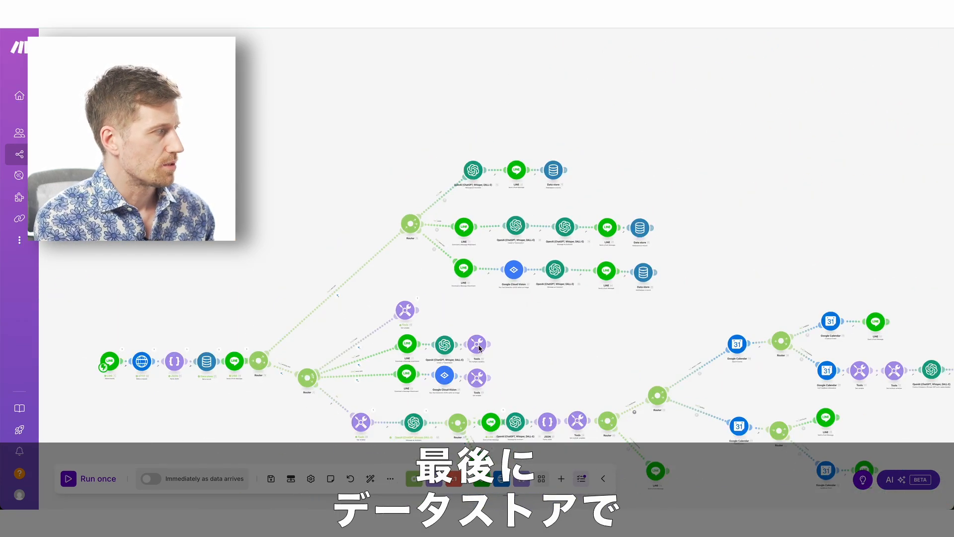
scroll(456, 235, "up", 4)
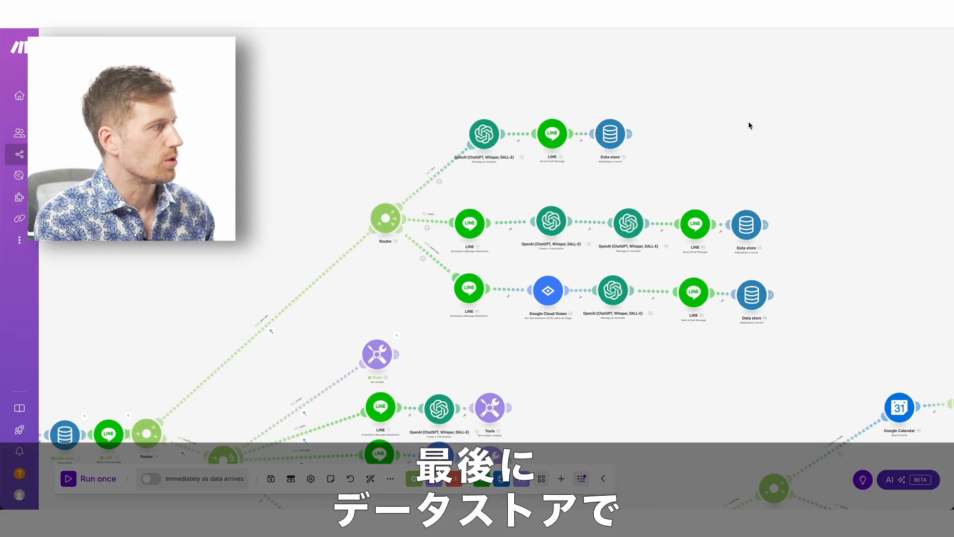
left_click_drag(750, 124, 586, 127)
scroll(558, 252, "up", 2)
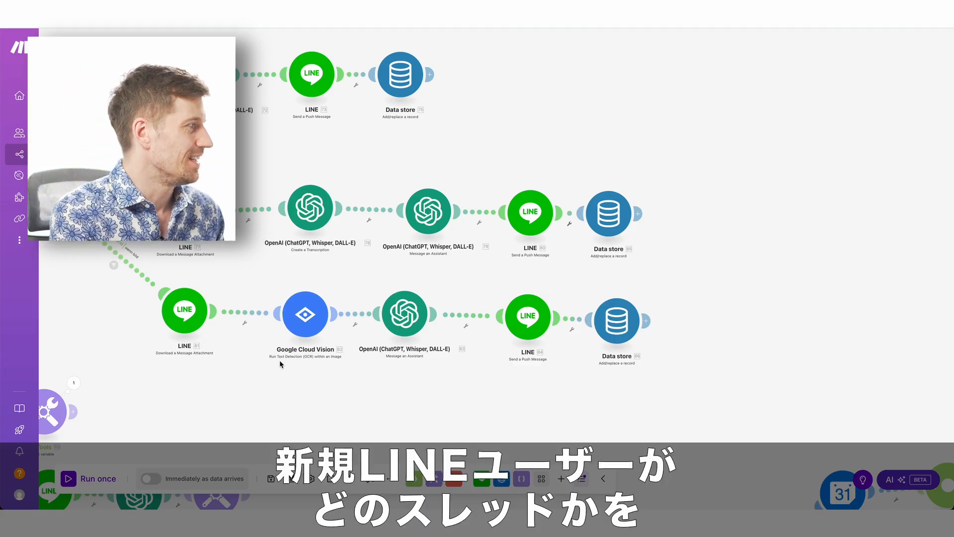
Step: Find the second router's if text route and inspect its filter result for the message type condition
left_click_drag(233, 423, 454, 163)
left_click_drag(199, 375, 347, 328)
scroll(347, 327, "up", 1)
mouse_move(362, 295)
left_mouse_down()
mouse_move(348, 317)
mouse_move(363, 301)
left_mouse_up()
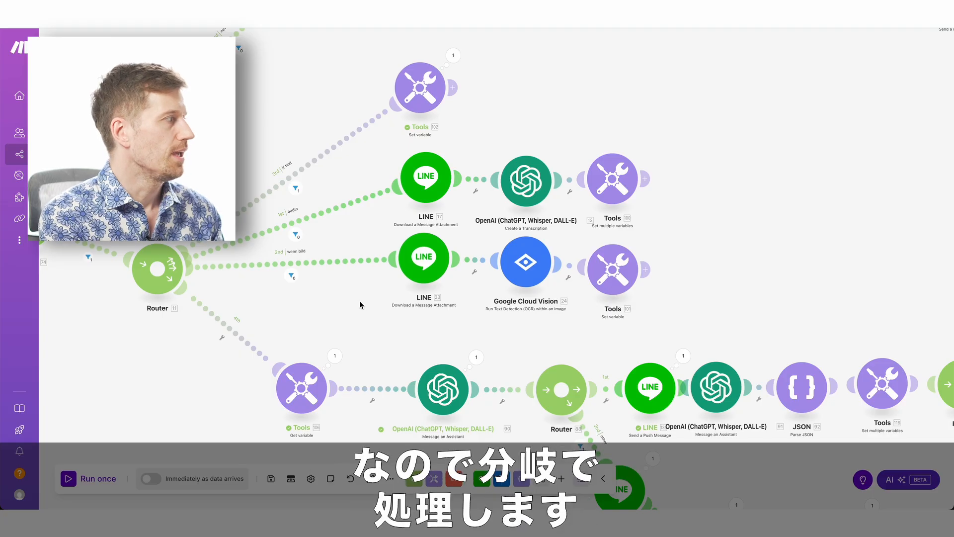
scroll(245, 222, "up", 2)
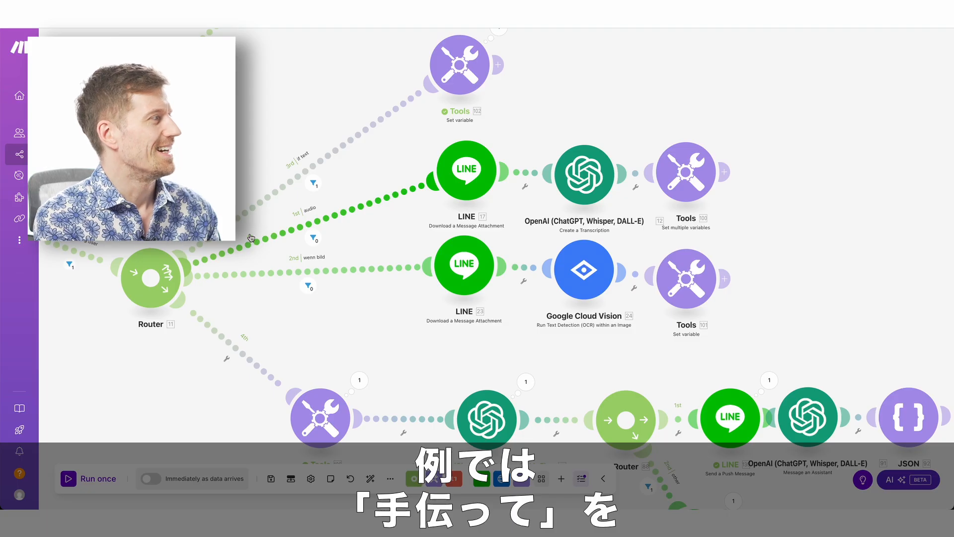
left_click_drag(273, 146, 272, 182)
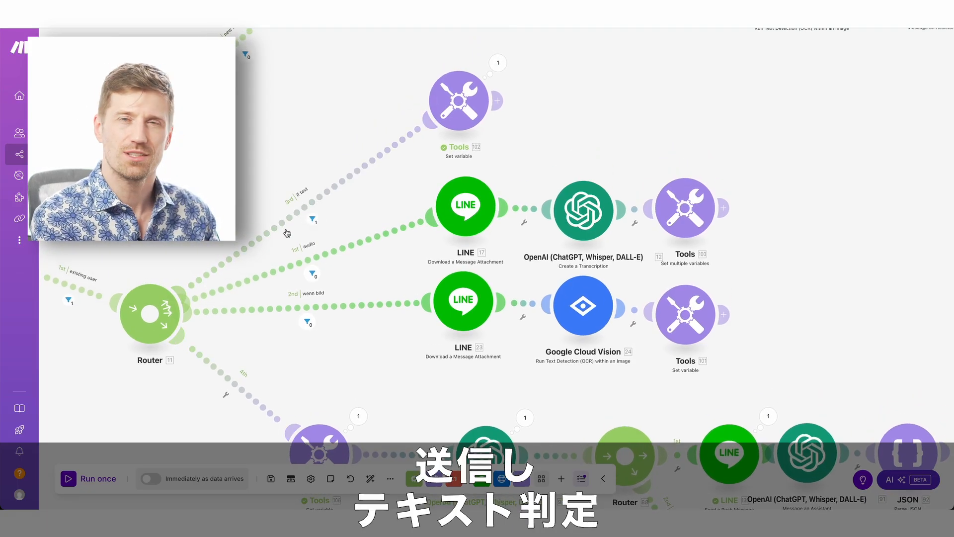
left_click(313, 220)
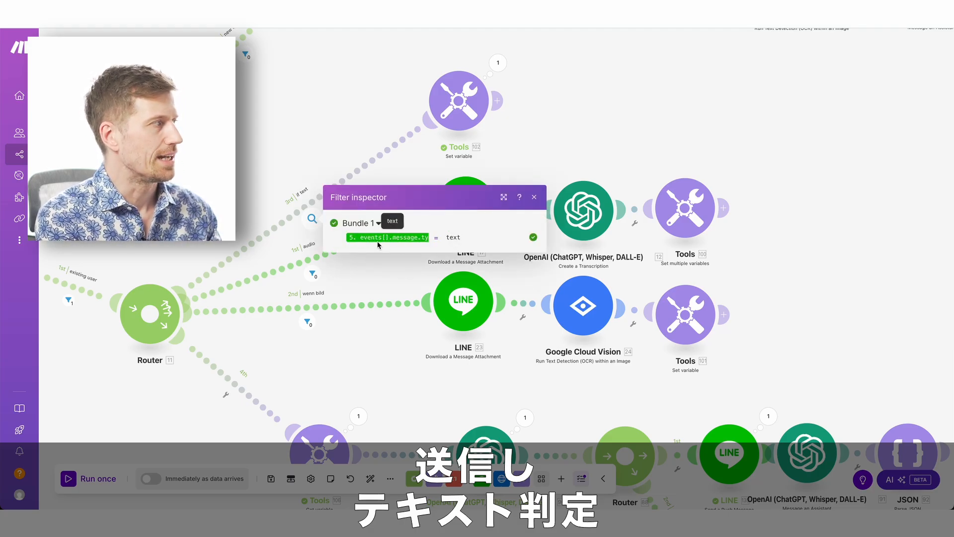
left_click(313, 219)
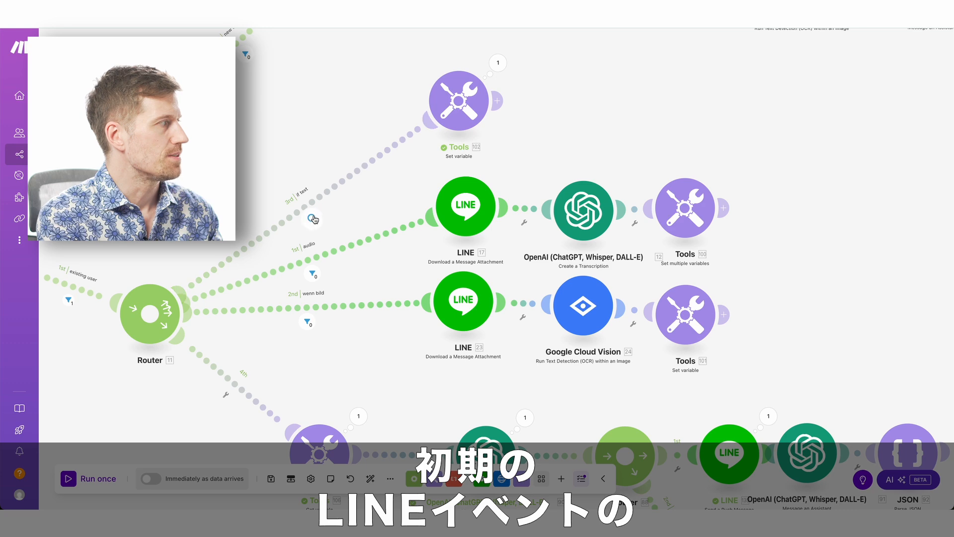
Step: Review the if text filter's Message.Type condition, expanding Events[] and Message under LINE Watch Events to examine the Type field
left_click(314, 200)
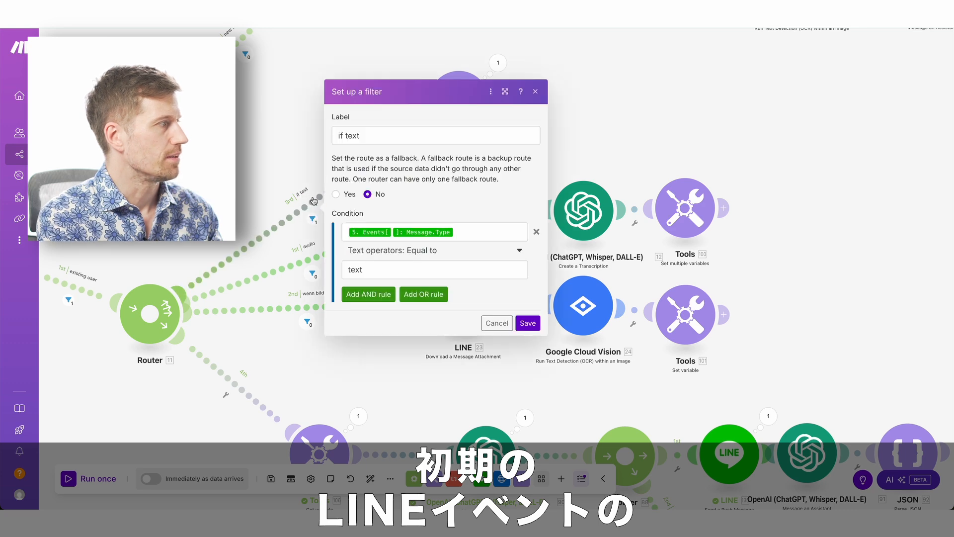
left_click(474, 228)
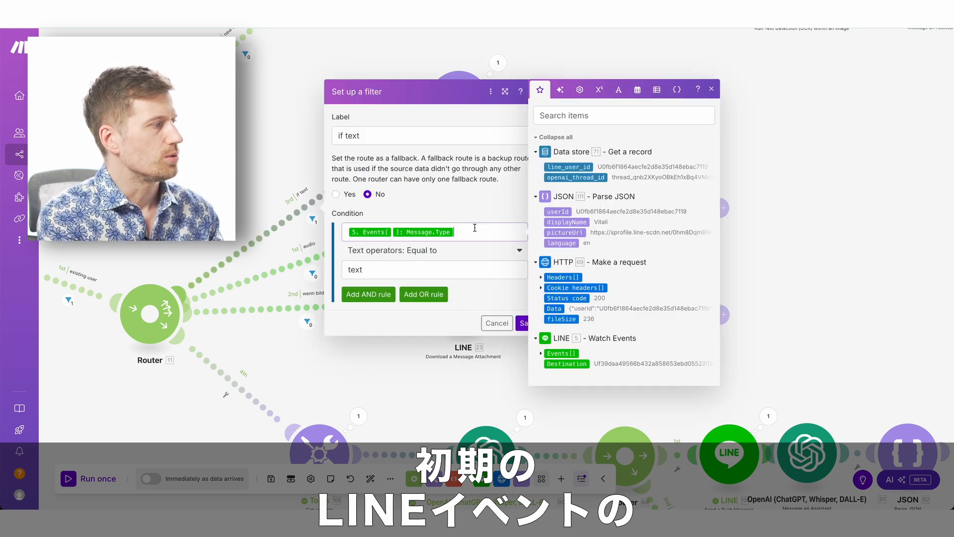
left_click(542, 353)
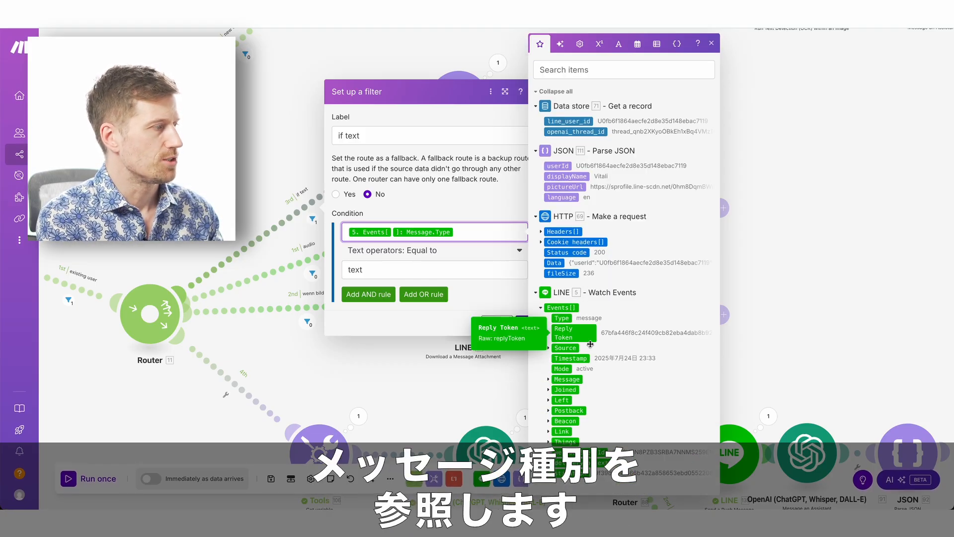
left_click(550, 379)
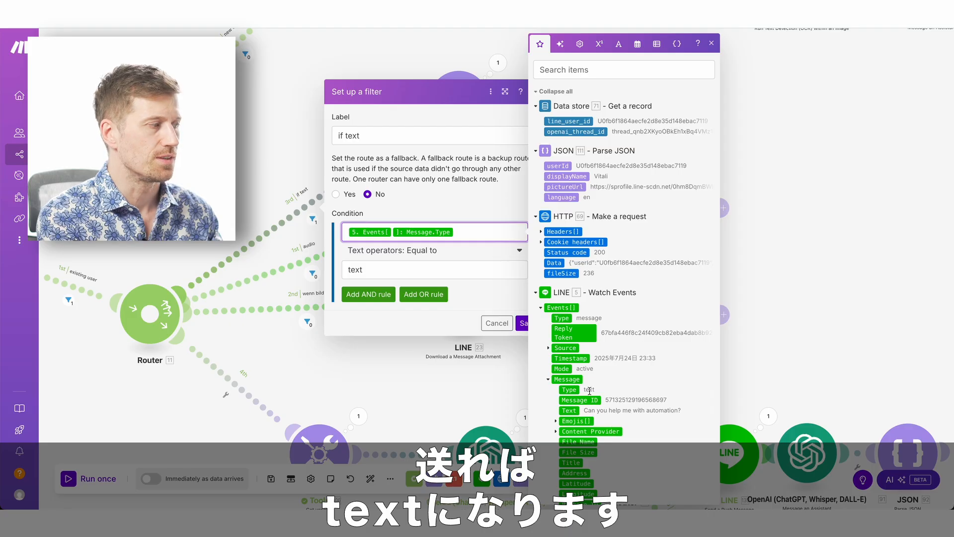
left_click(595, 391)
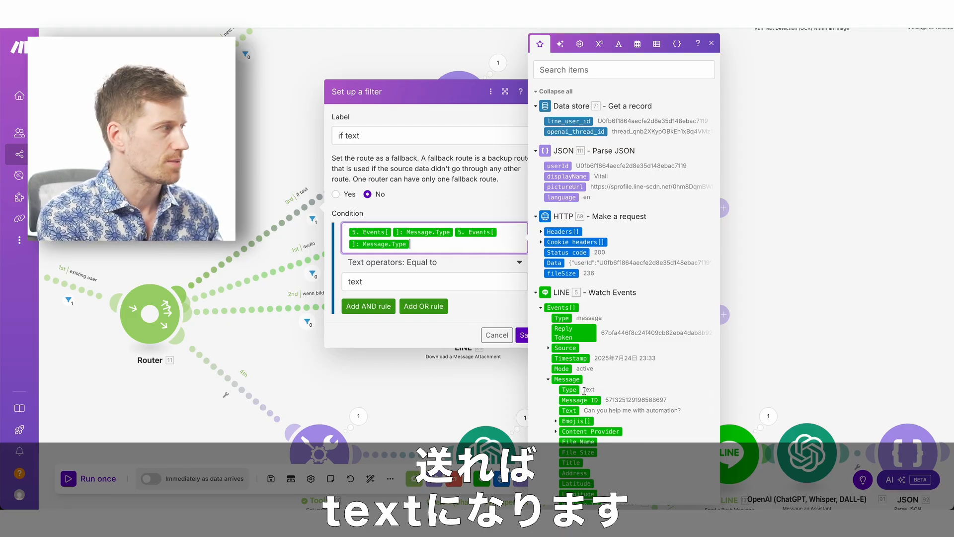
key("BackSpace")
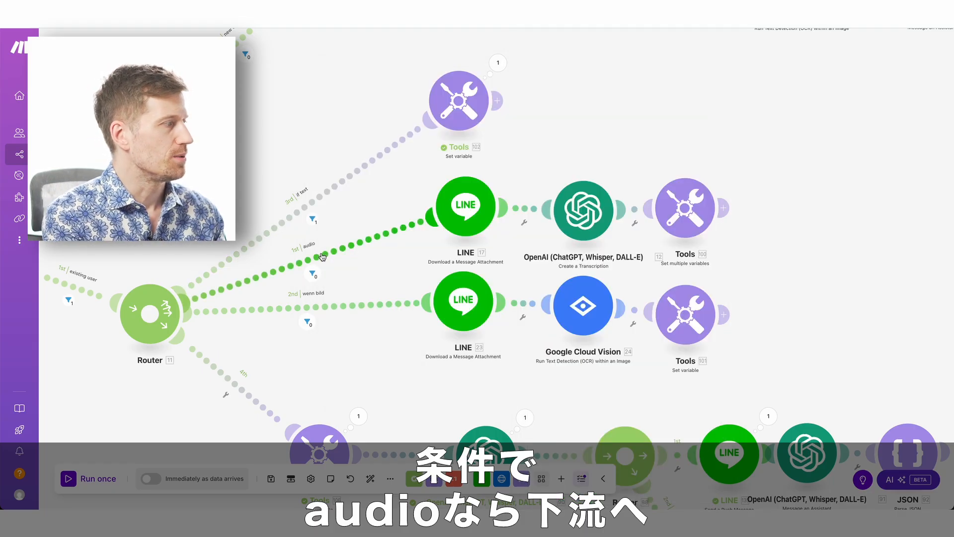
Step: Review the audio route's filter condition on the LINE message type
left_click(313, 259)
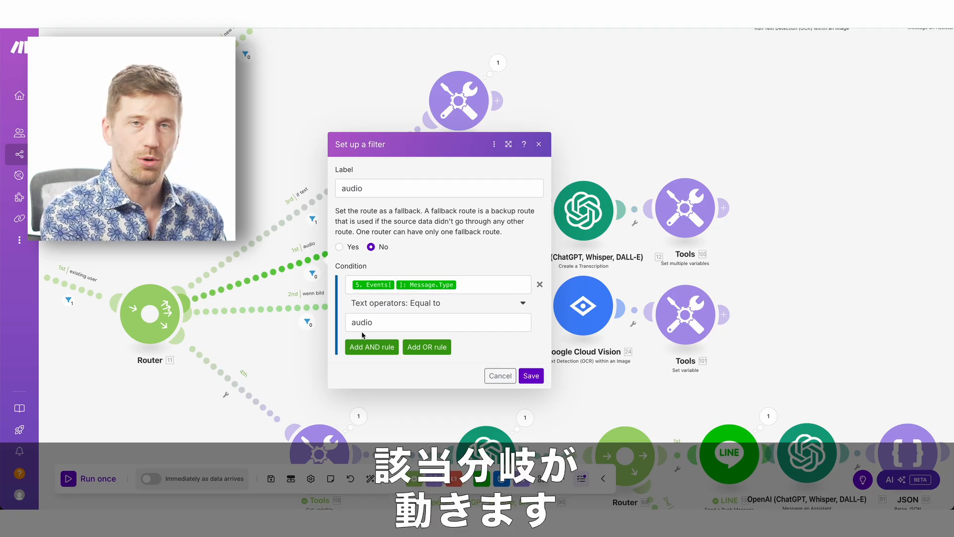
left_click(261, 246)
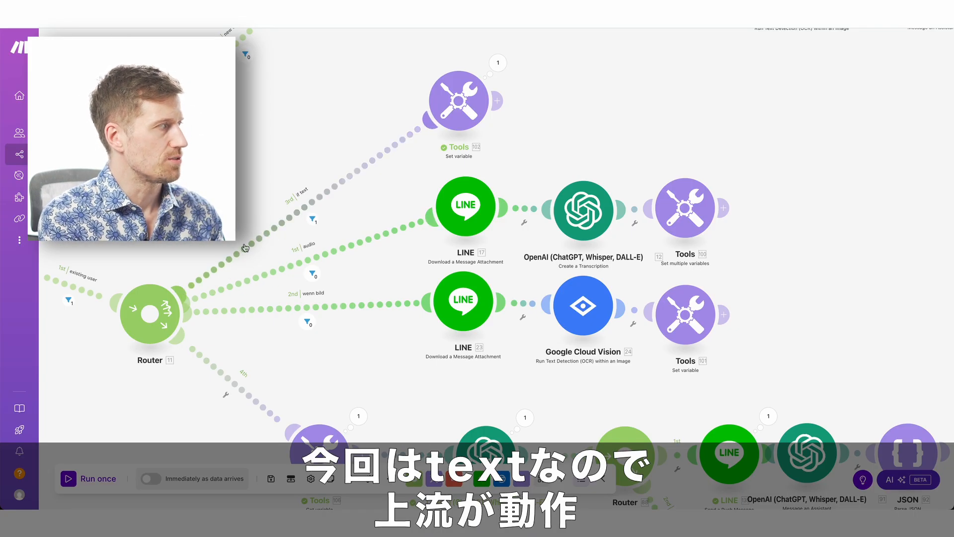
Step: Review the Tools Set variable module on the if text route, comparing payload_text's mapping with the expanded LINE Message fields
left_click(458, 105)
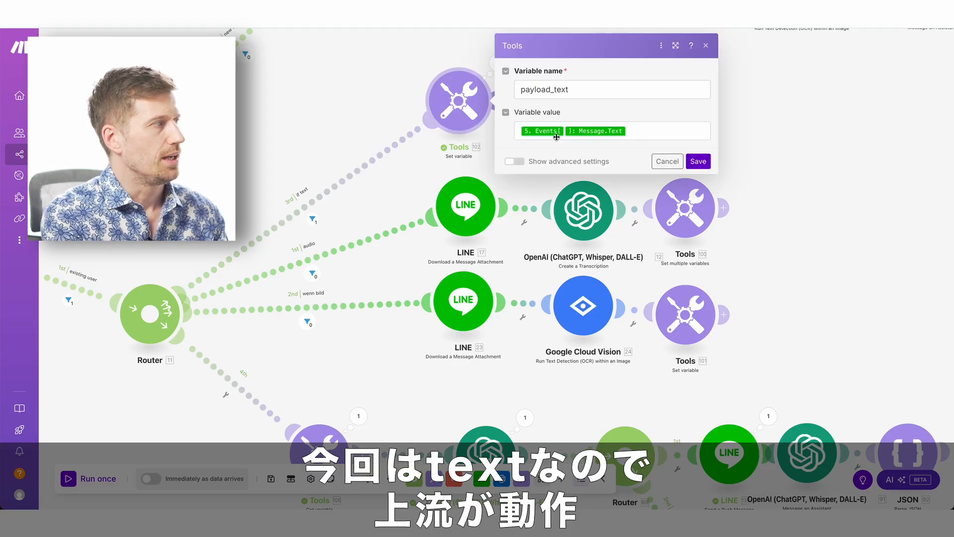
left_click(638, 133)
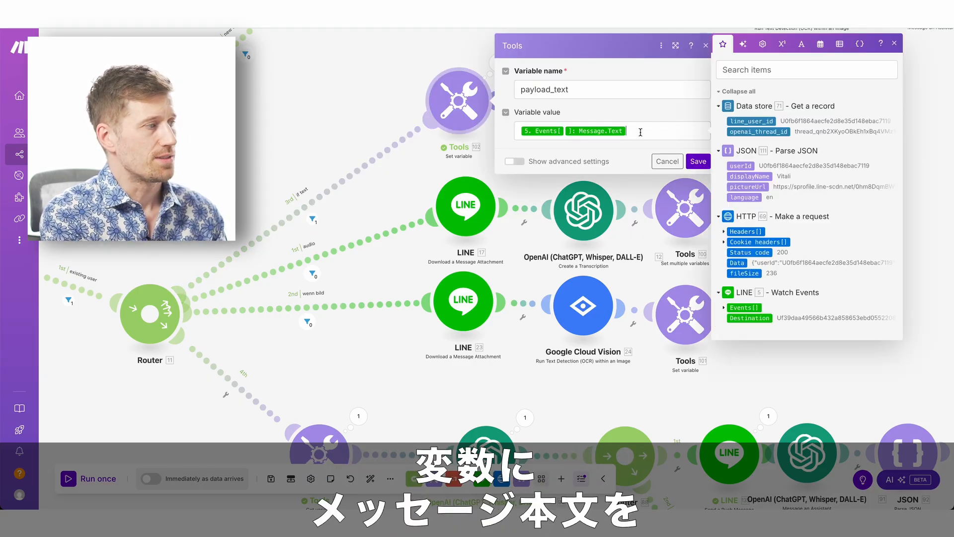
left_click(724, 309)
left_click(732, 379)
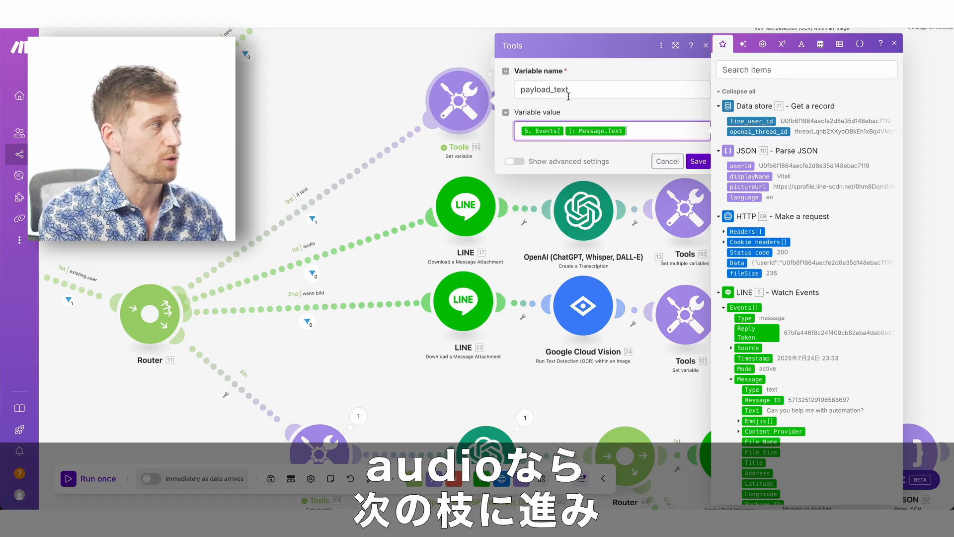
Step: Check the variable name in the if text route's Set variable module and close its settings
left_click_drag(570, 92, 512, 94)
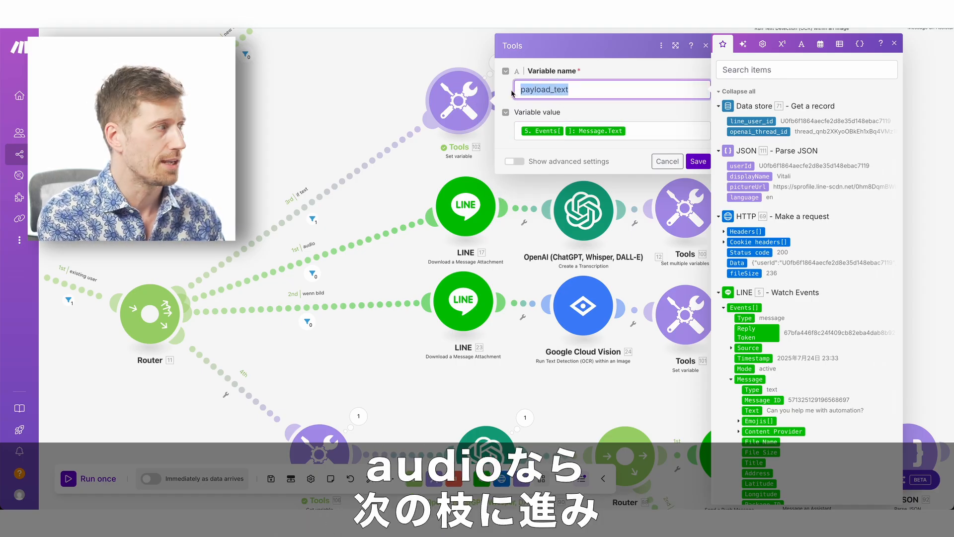
left_click(347, 94)
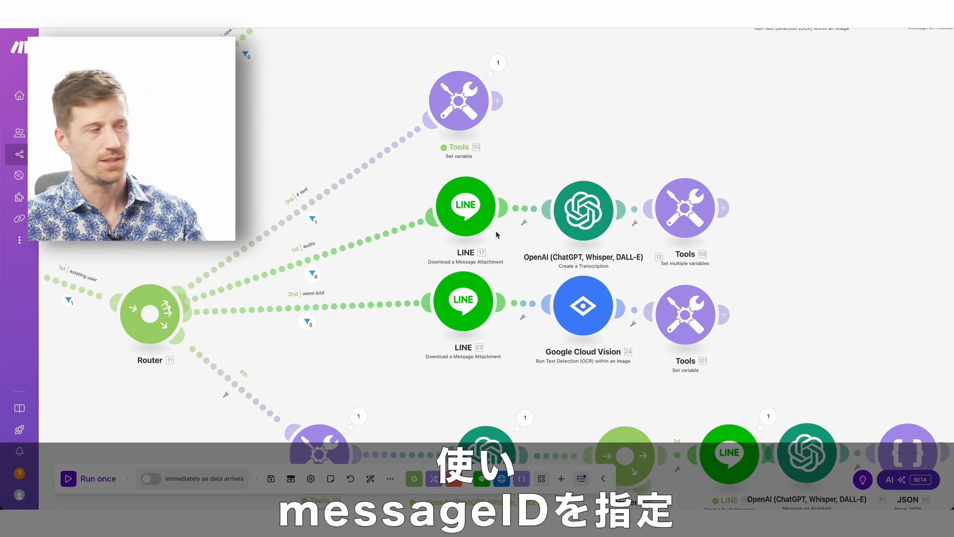
Step: Review the Message ID mapping in the audio route's LINE Download a Message Attachment module
left_click(464, 209)
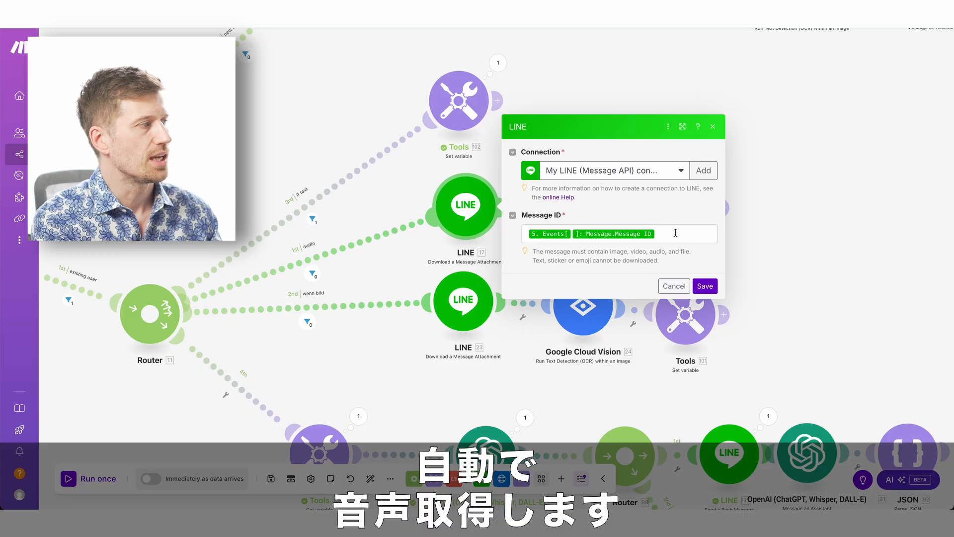
left_click(676, 232)
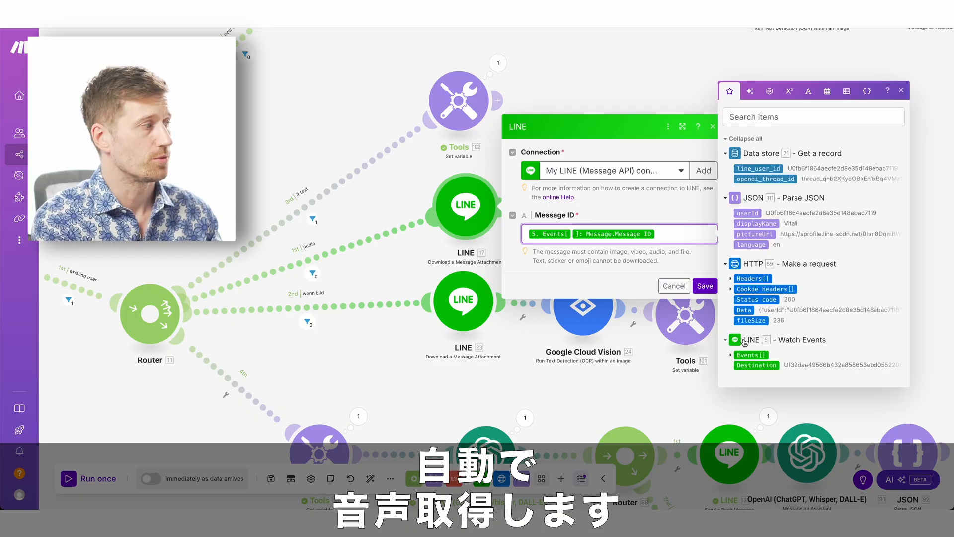
left_click(403, 205)
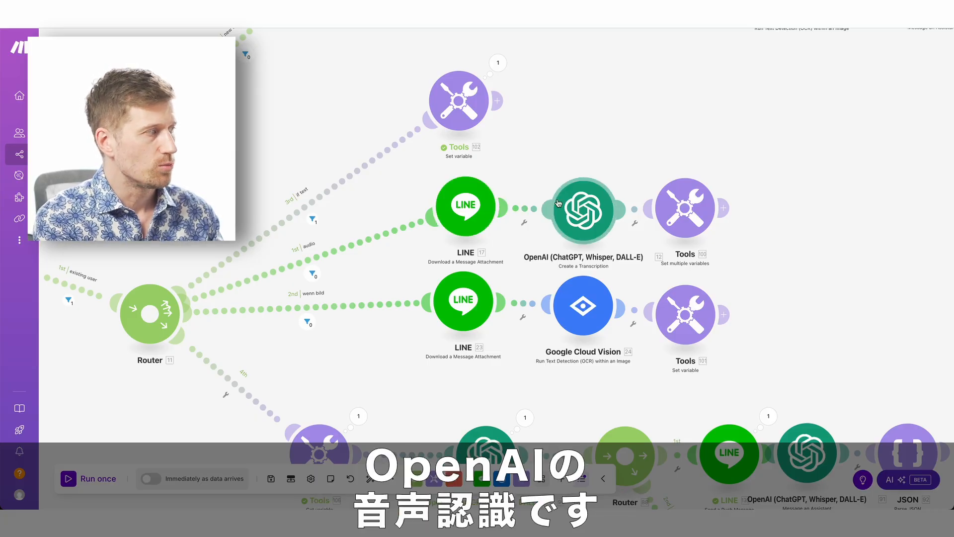
Step: Review the OpenAI Create a Transcription module's File Name mapping with its .m4a extension and the File Data mapping
left_click(594, 213)
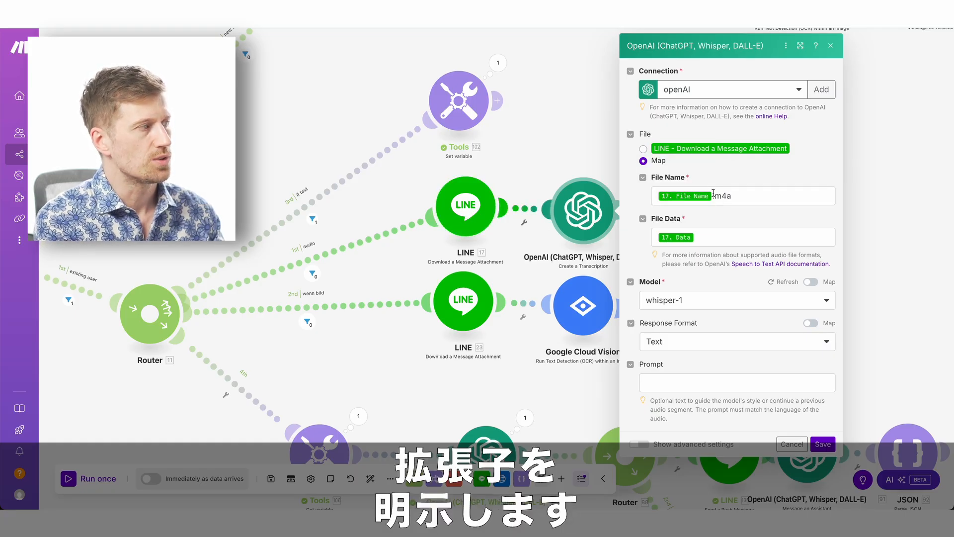
left_click_drag(720, 198, 739, 196)
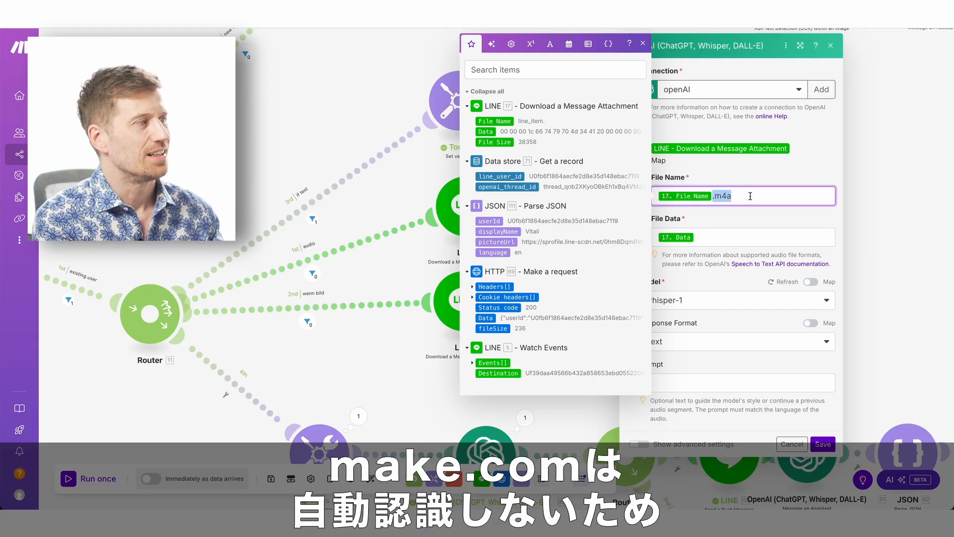
left_click(741, 195)
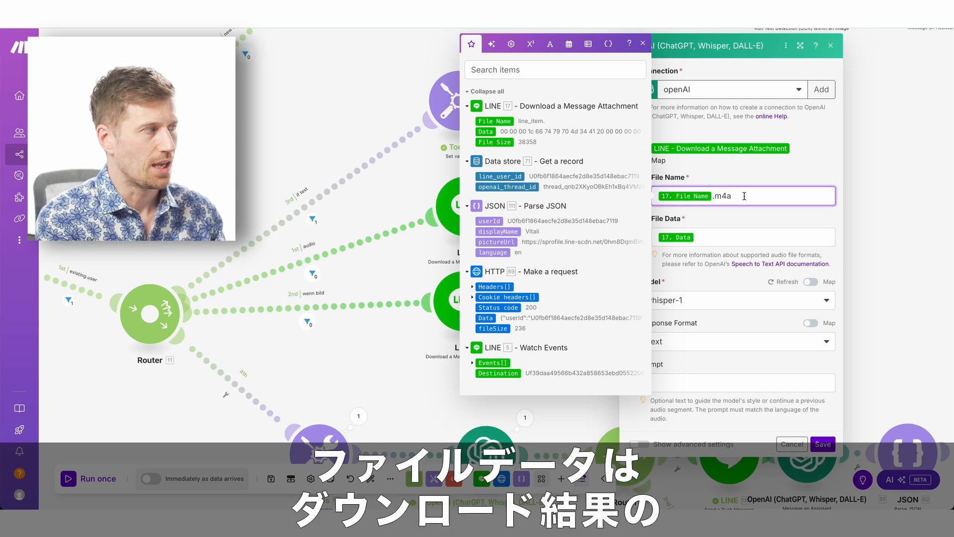
left_click_drag(715, 196, 751, 198)
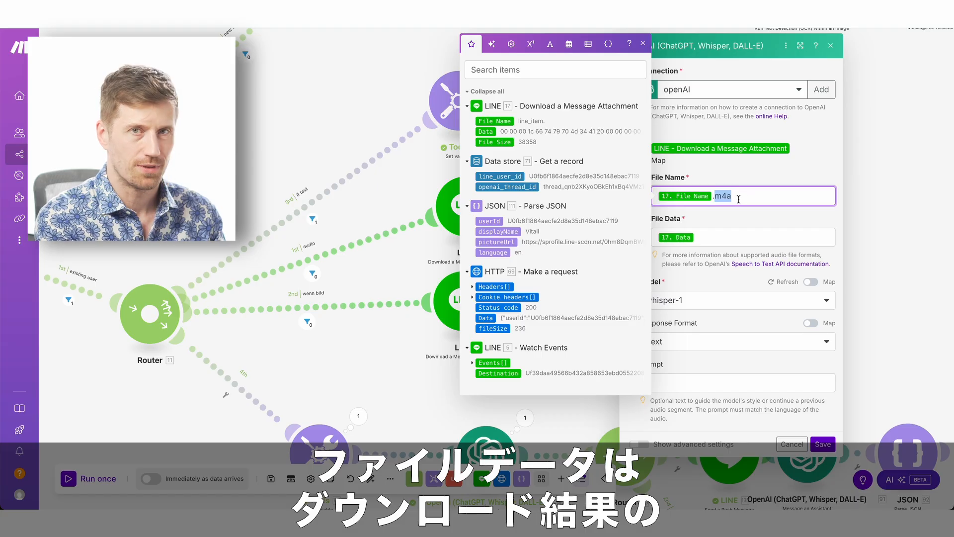
left_click(710, 235)
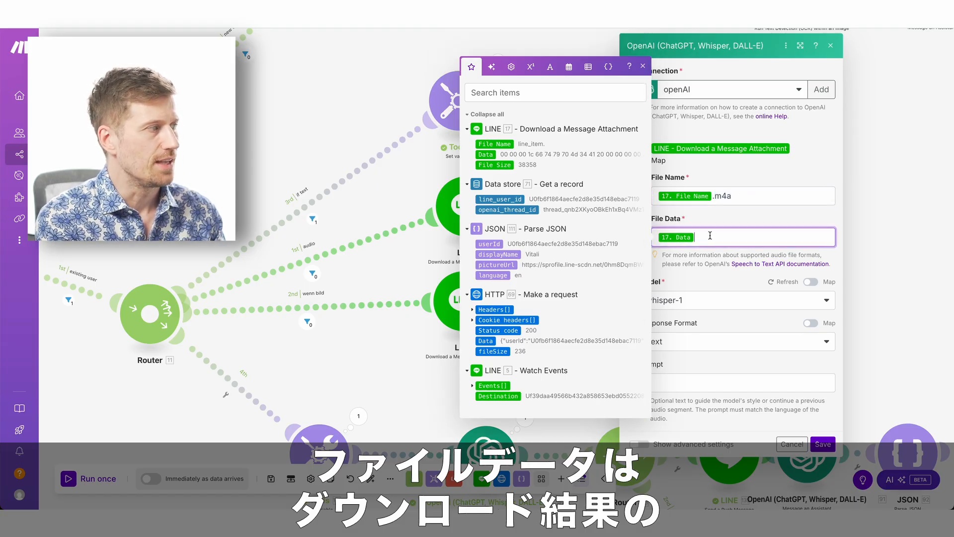
mouse_move(678, 237)
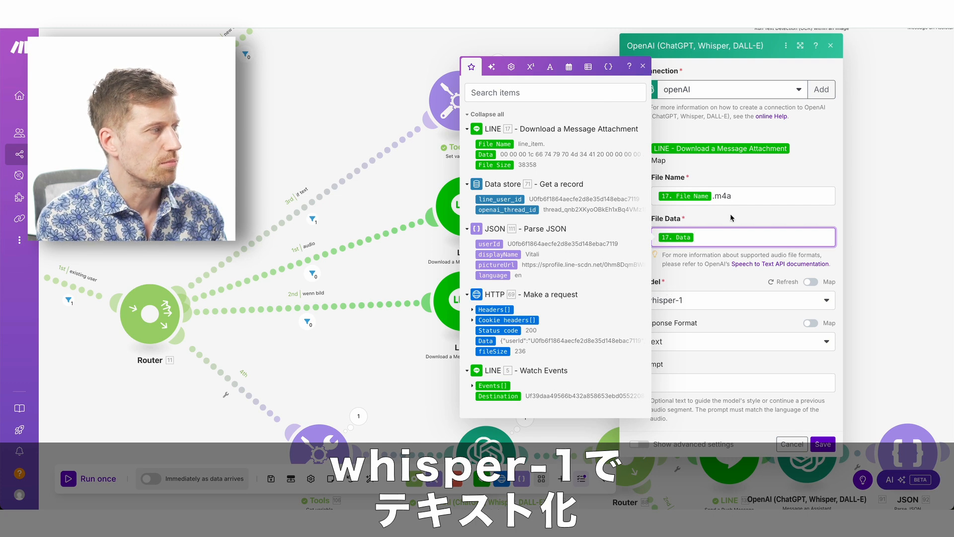
Step: Review the transcription module's available models and response formats, keep the Text format, and leave the settings without saving
left_click(690, 300)
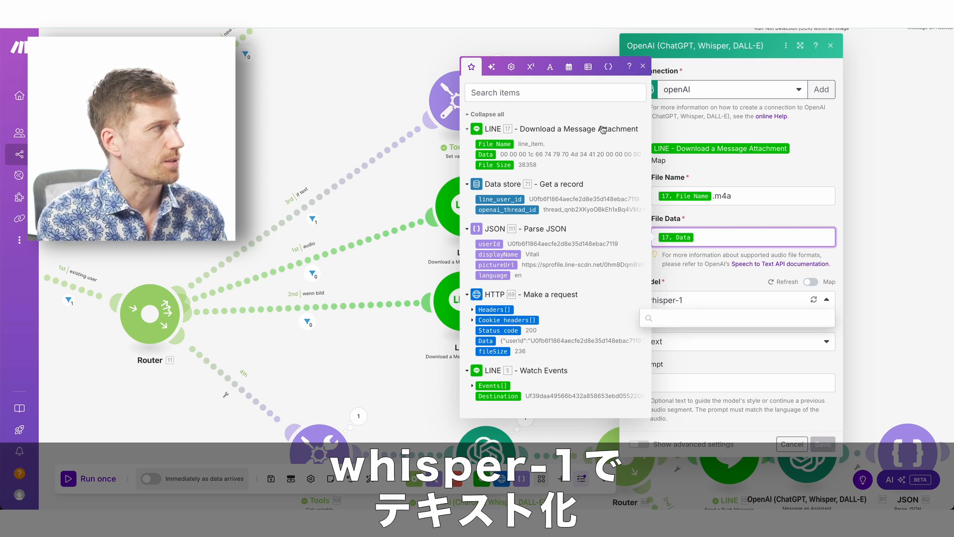
left_click(641, 65)
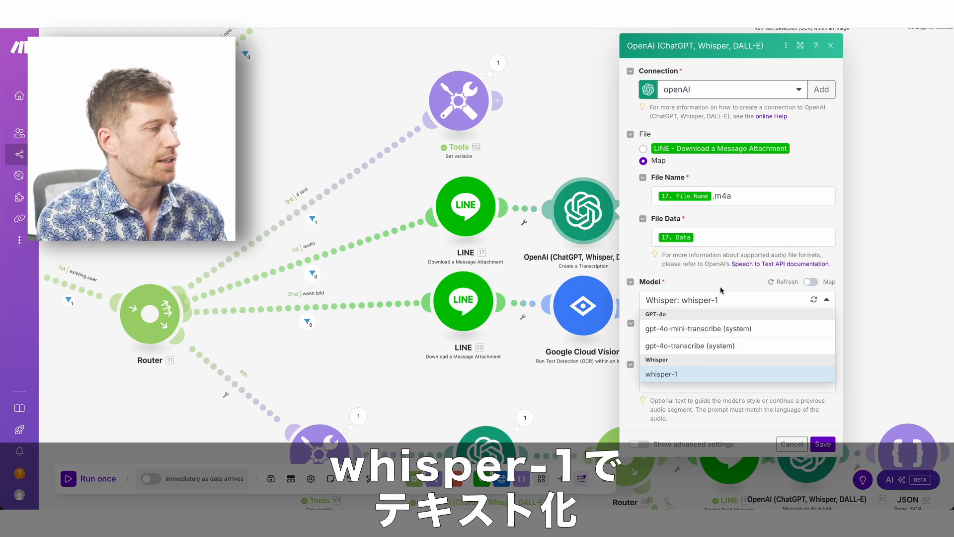
left_click(798, 384)
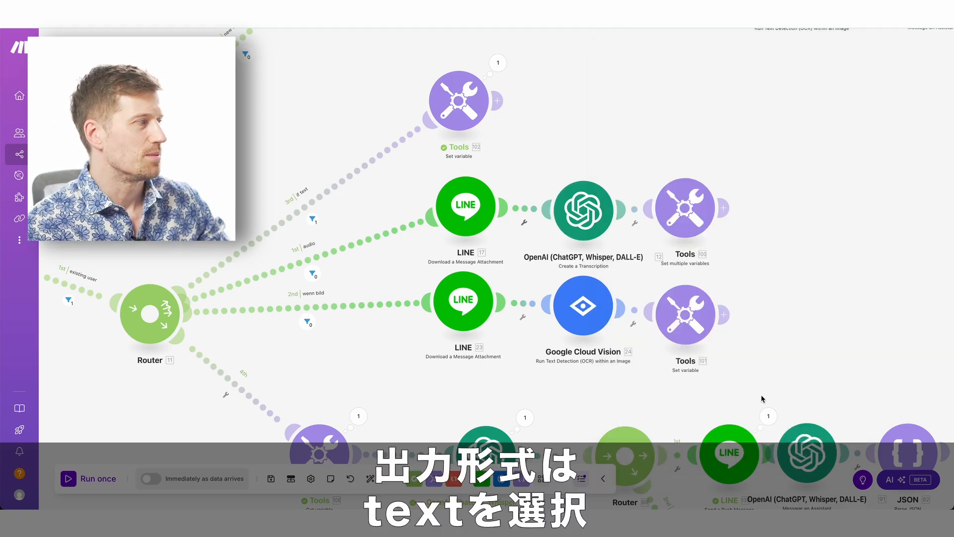
left_click(589, 217)
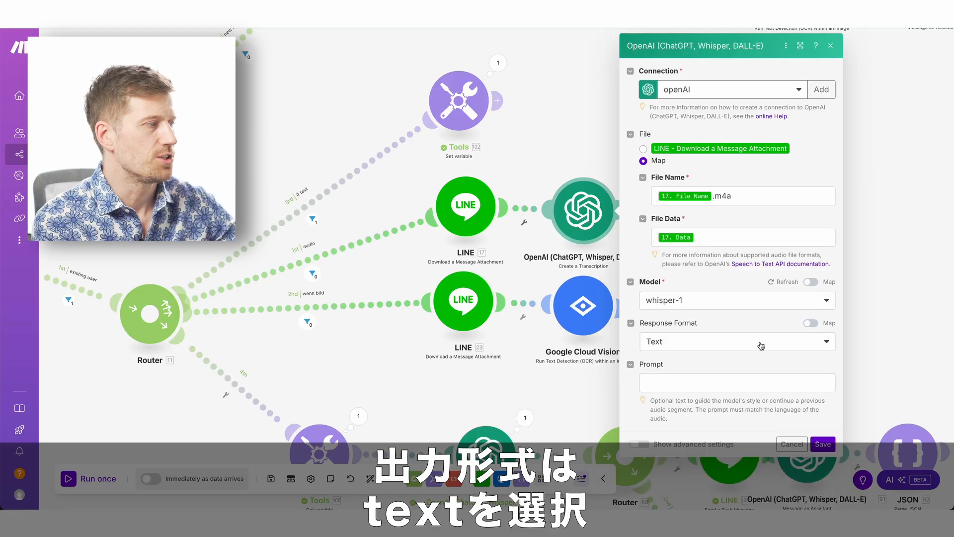
left_click(699, 345)
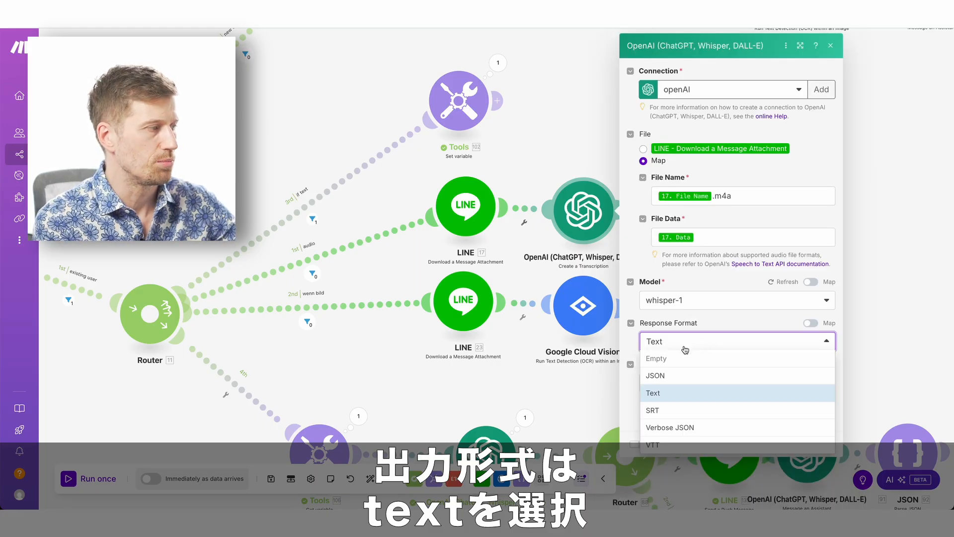
left_click(667, 398)
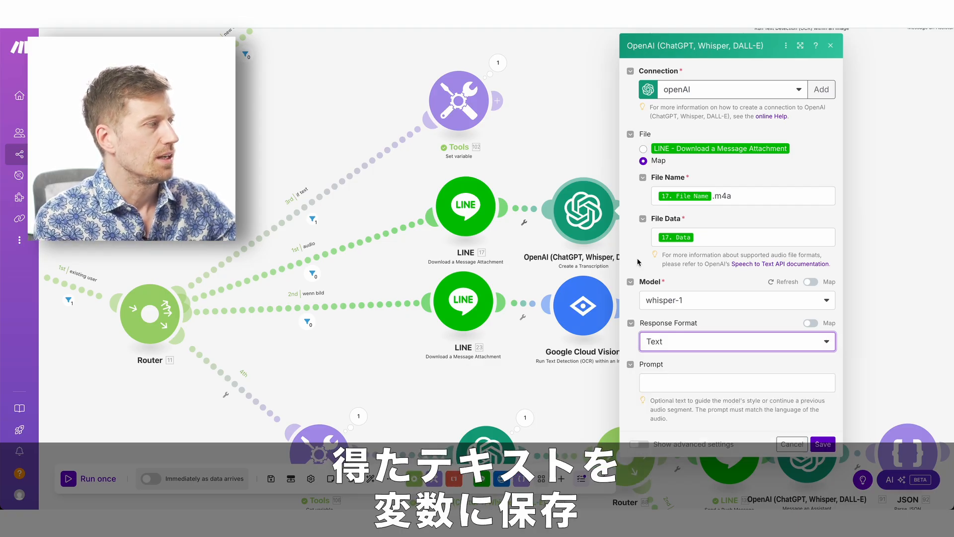
left_click(793, 444)
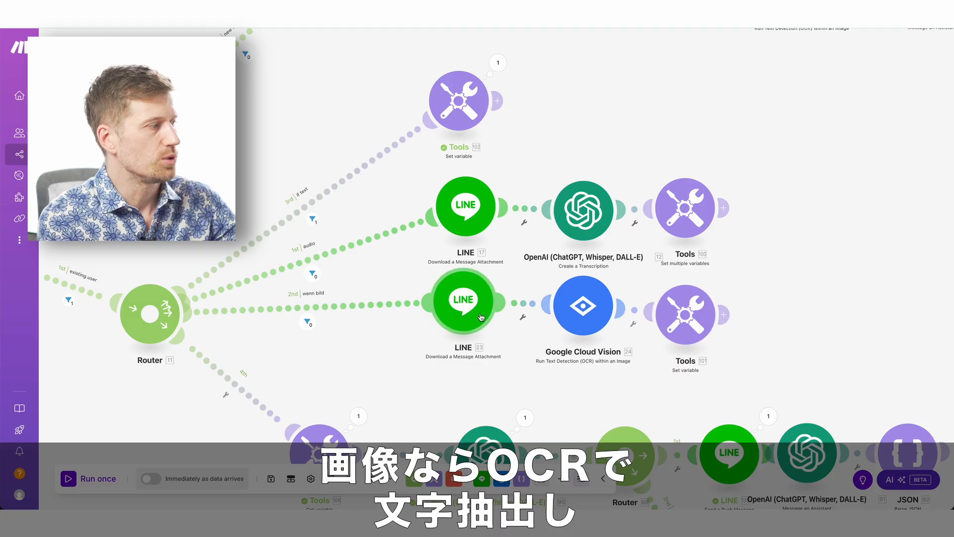
Step: Nudge the wenn bild route's LINE Download a Message Attachment module slightly downward on the canvas
left_click_drag(482, 317, 482, 326)
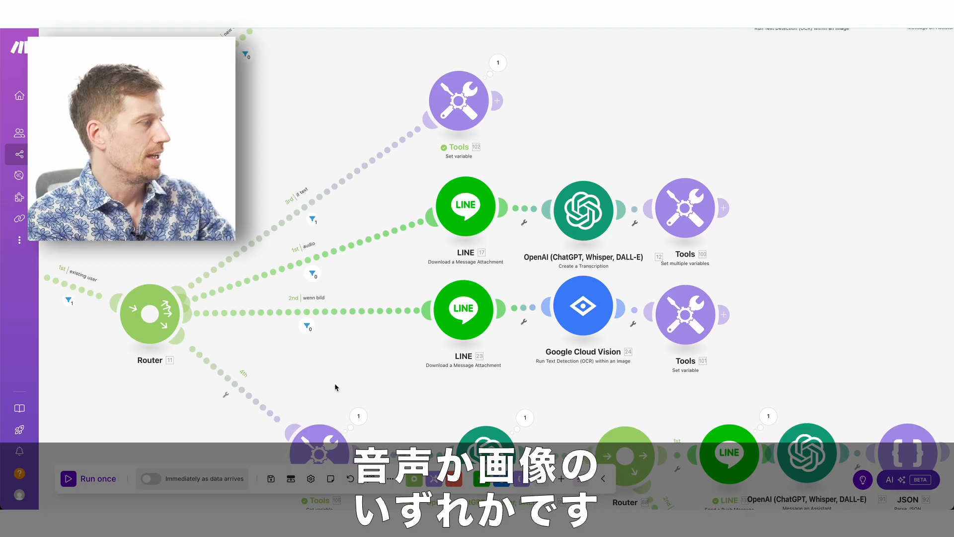
Step: Inspect the run result of the Get variable module on the router's fourth route, checking the payload_text input and output
left_click_drag(335, 383, 299, 255)
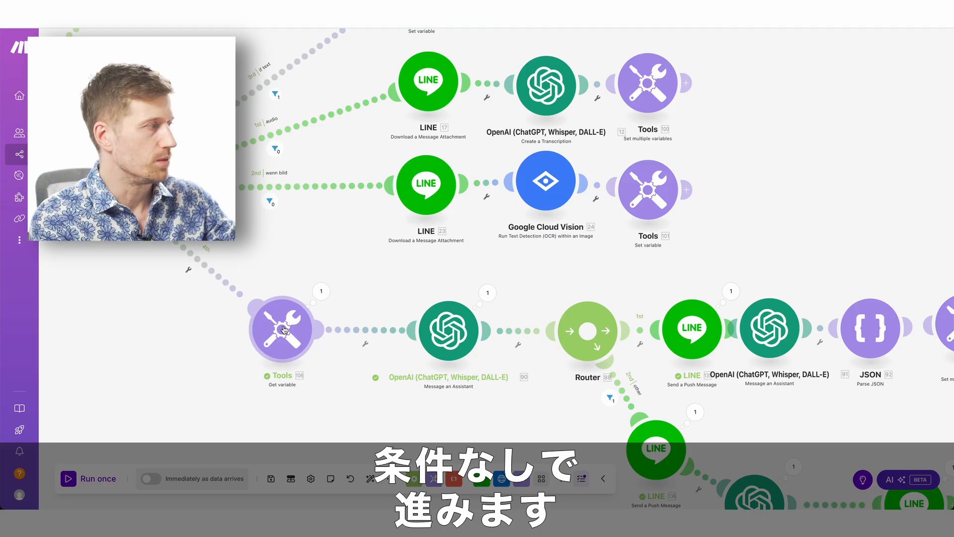
left_click_drag(353, 281, 330, 326)
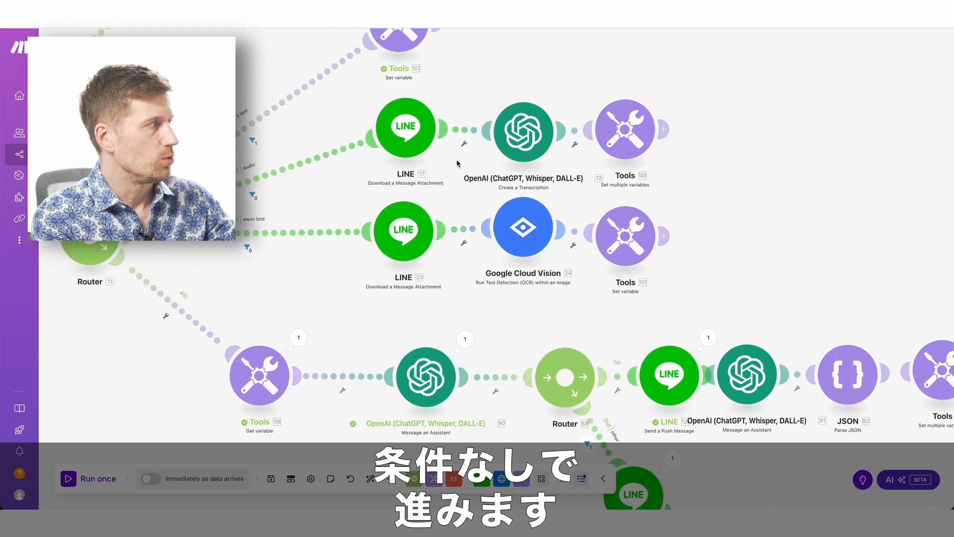
left_click_drag(456, 161, 435, 190)
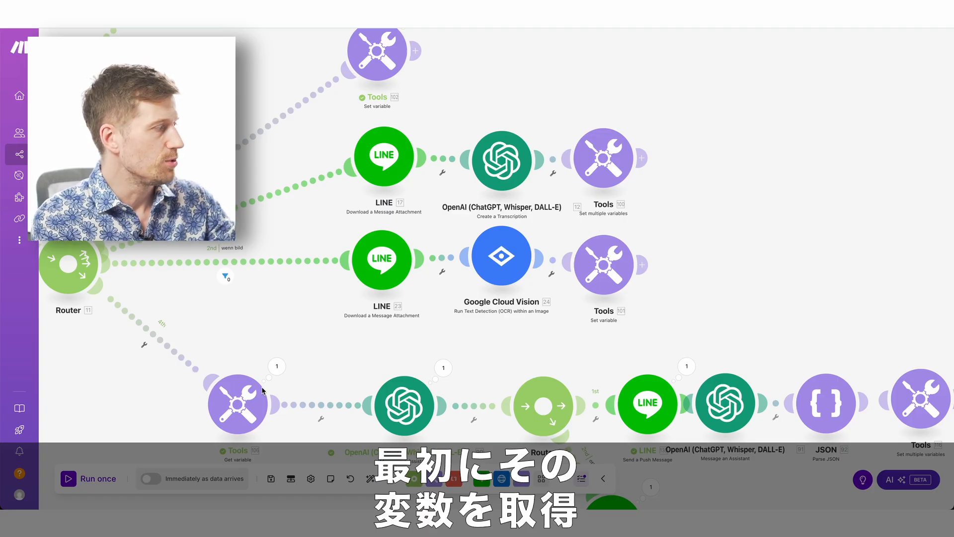
left_click(276, 366)
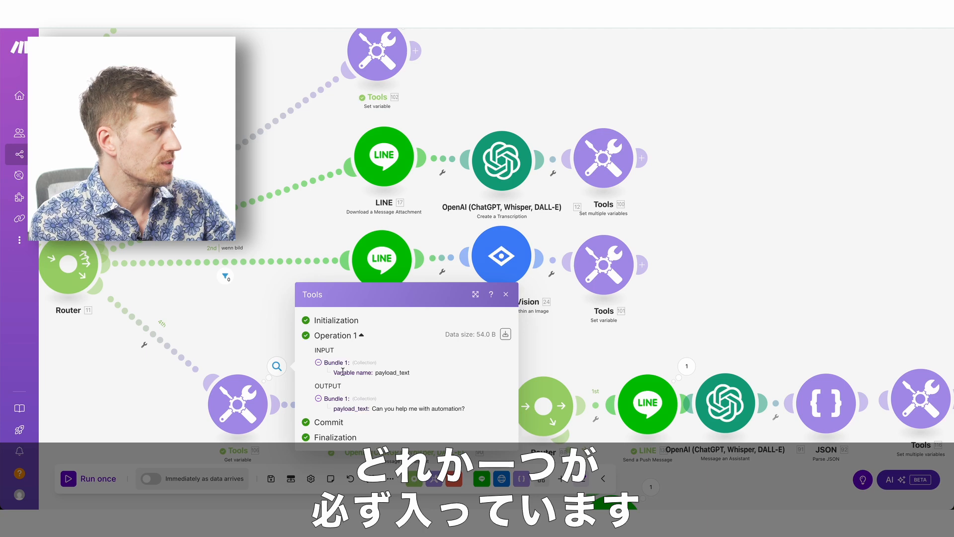
left_click_drag(342, 372, 425, 373)
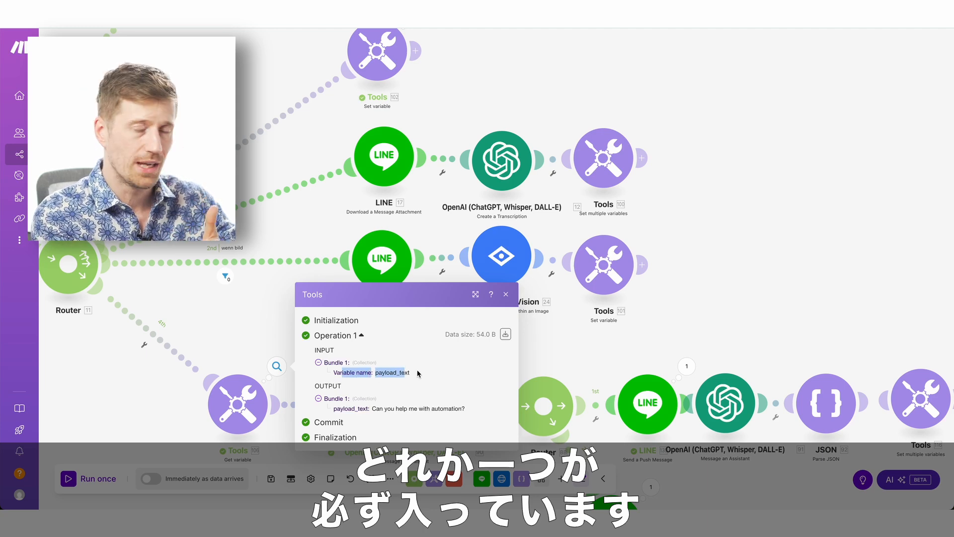
left_click(413, 374)
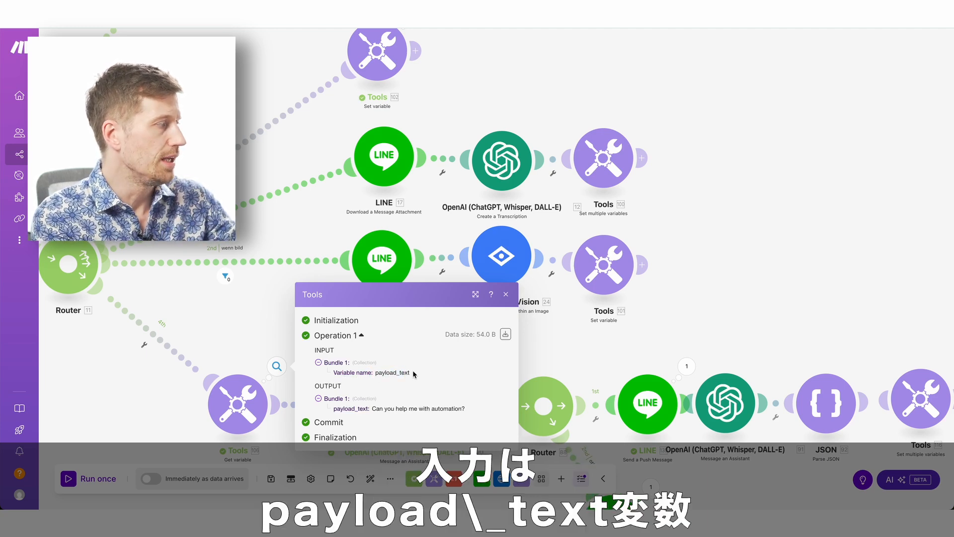
left_click_drag(376, 408, 471, 410)
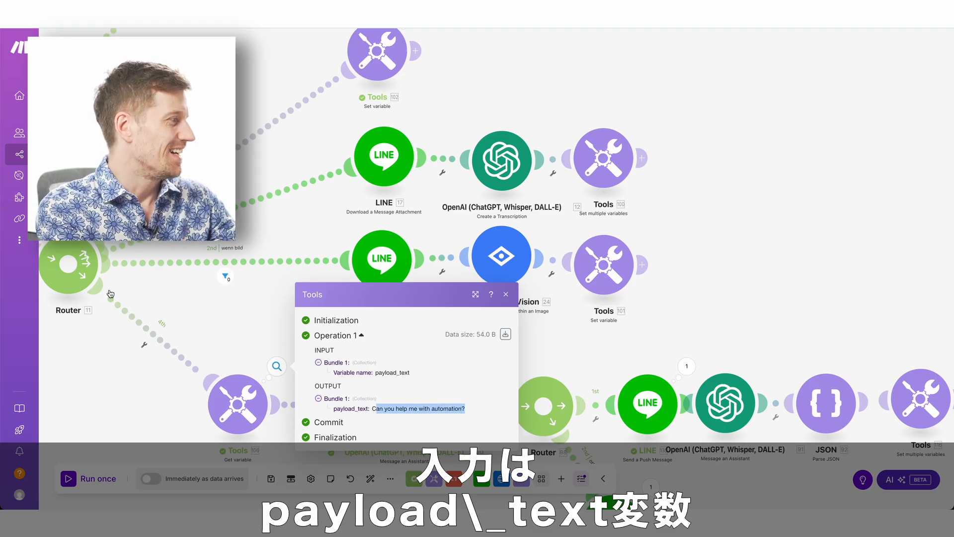
left_click(156, 396)
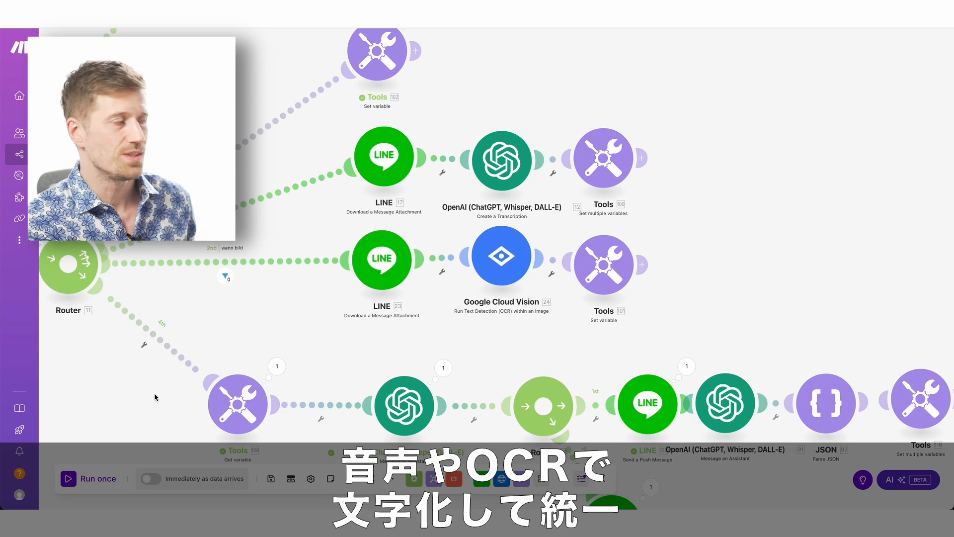
Step: Review the prompt in the Message an Assistant module after Get variable, focusing on its "appointment" and "other" output instructions
scroll(312, 271, "down", 4)
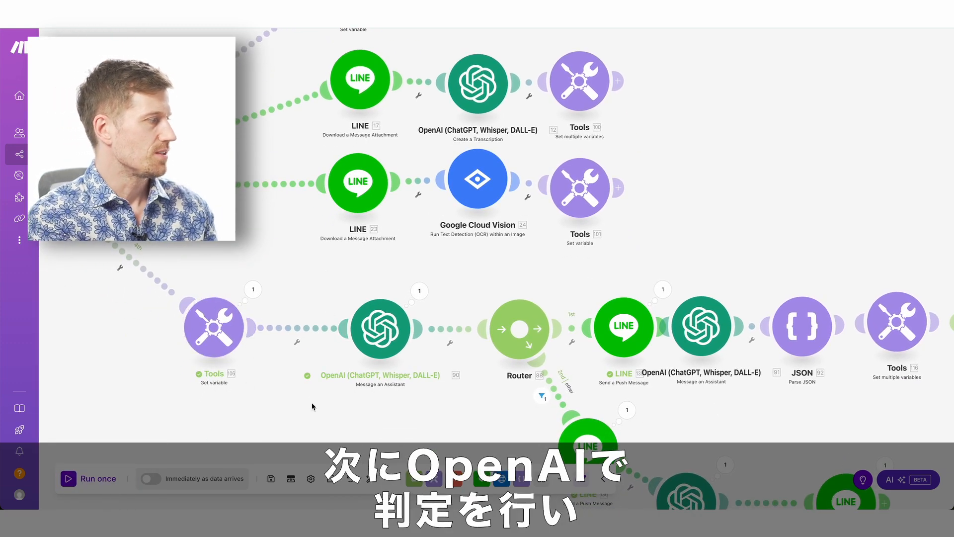
scroll(280, 419, "down", 2)
scroll(281, 423, "down", 2)
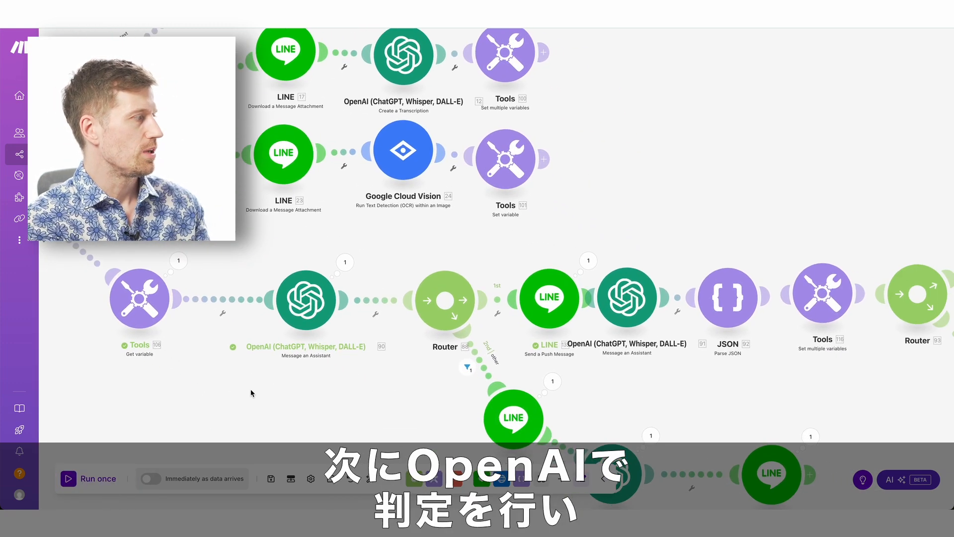
left_click(308, 302)
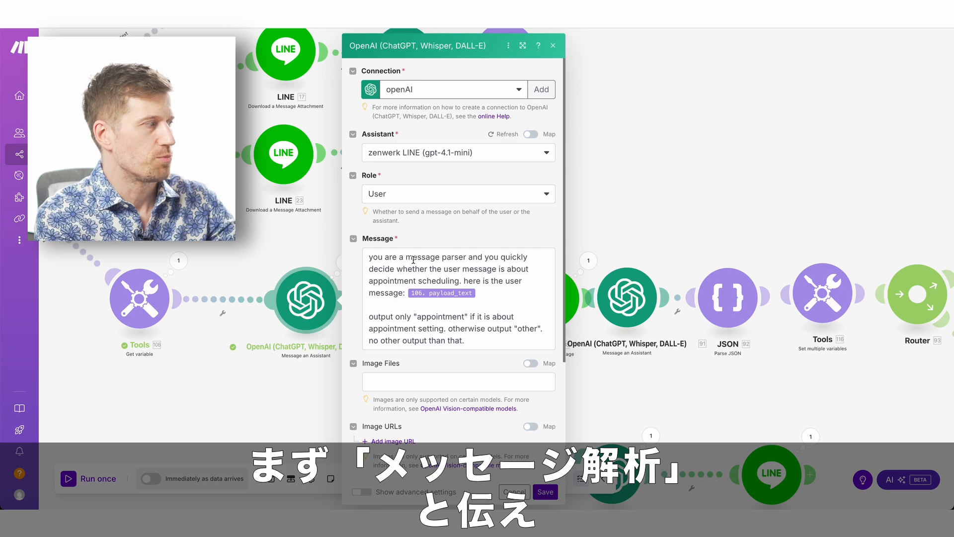
left_click_drag(413, 260, 466, 259)
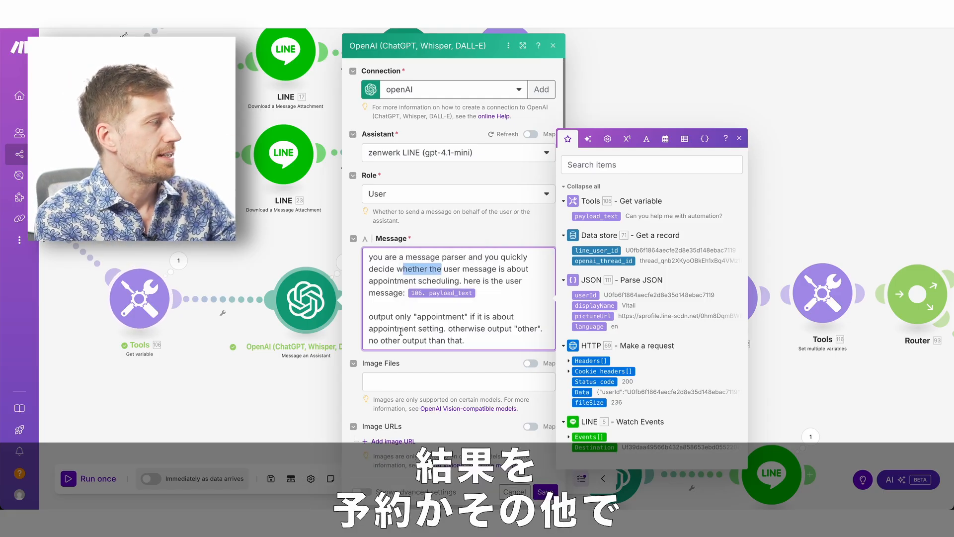
left_click_drag(420, 316, 538, 328)
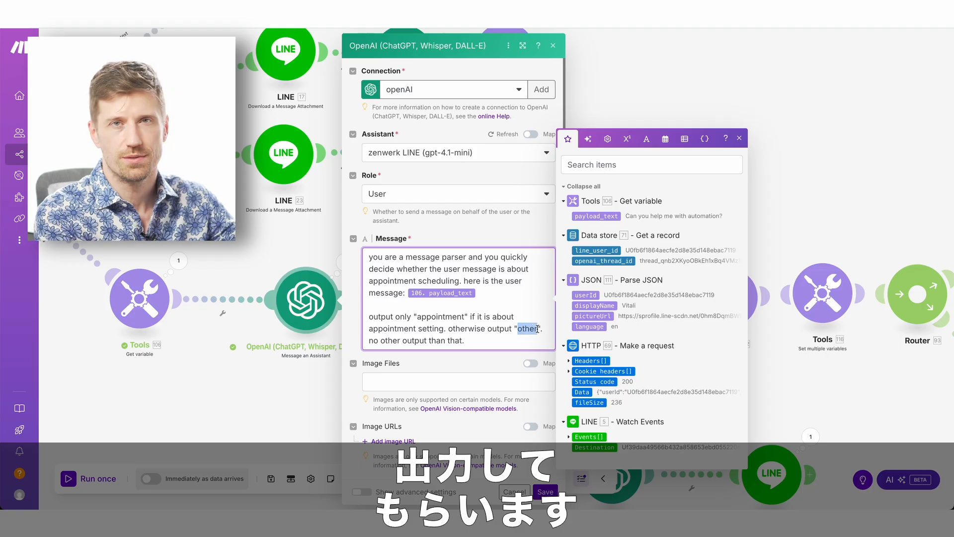
left_click(434, 328)
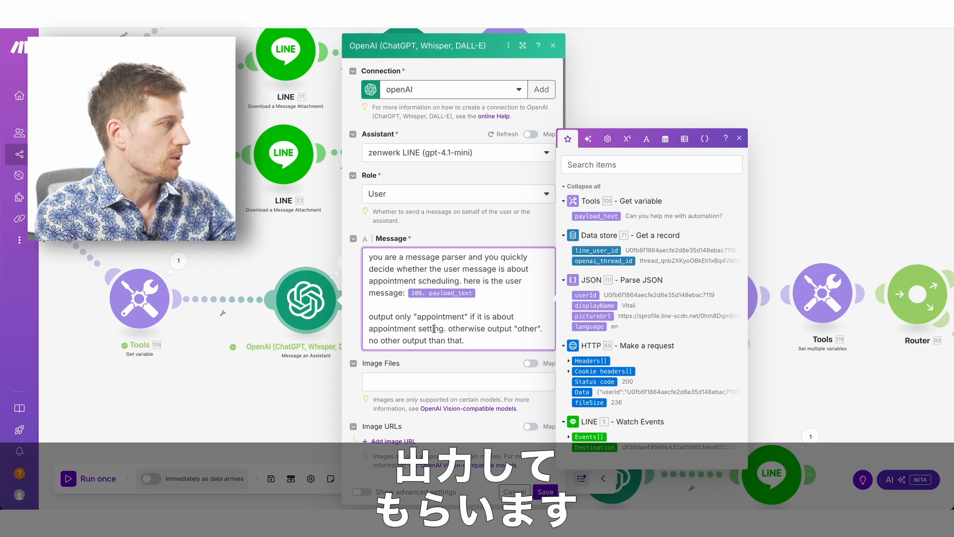
left_click(254, 408)
Step: Inspect the run result of the first Message an Assistant module, checking the Result value in its output bundle
left_click(345, 262)
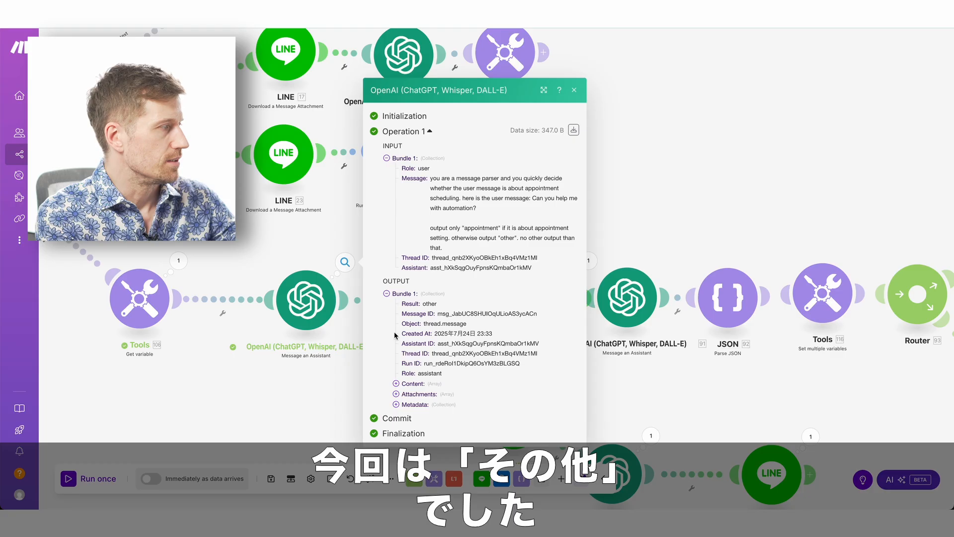
left_click_drag(423, 305, 447, 306)
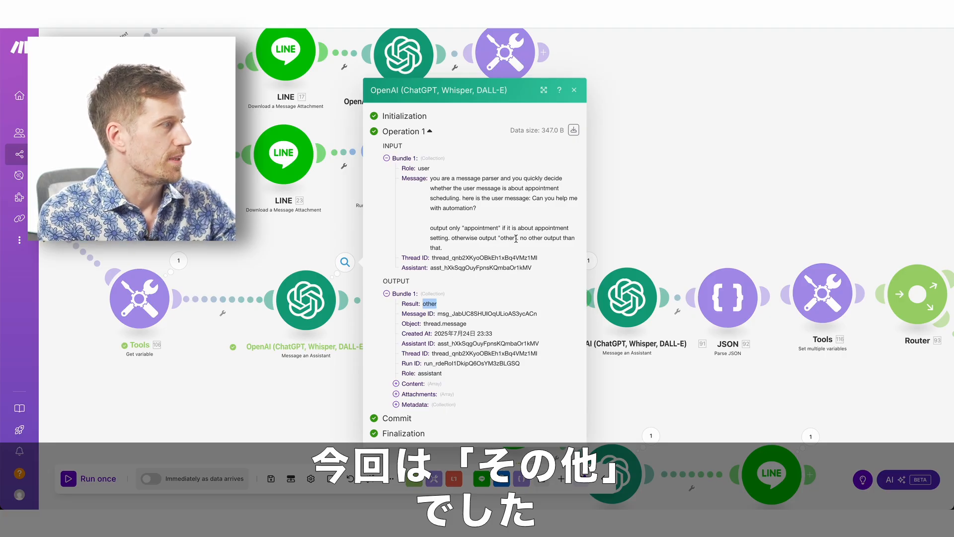
Step: Check the user message in the input bundle of the first Message an Assistant module's run result
left_click_drag(533, 199, 471, 206)
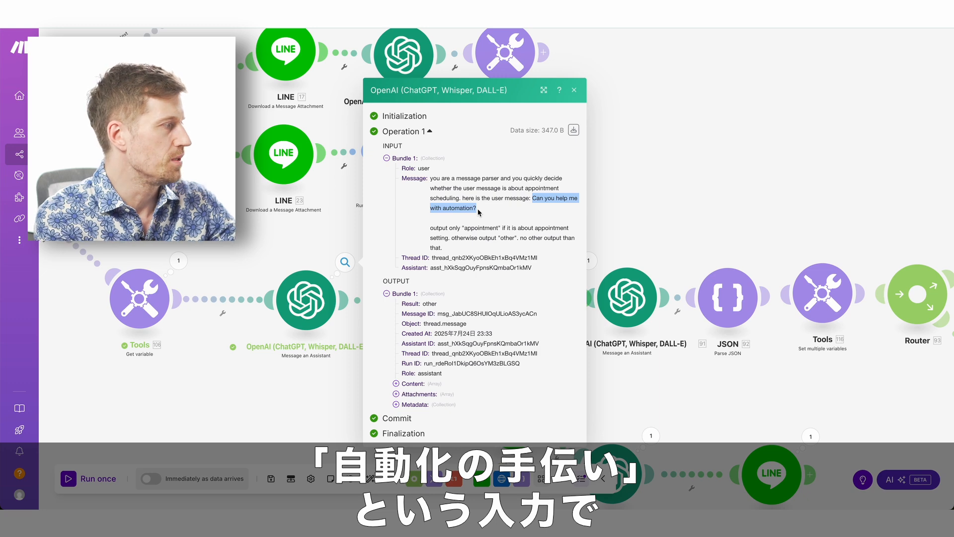
left_click(294, 395)
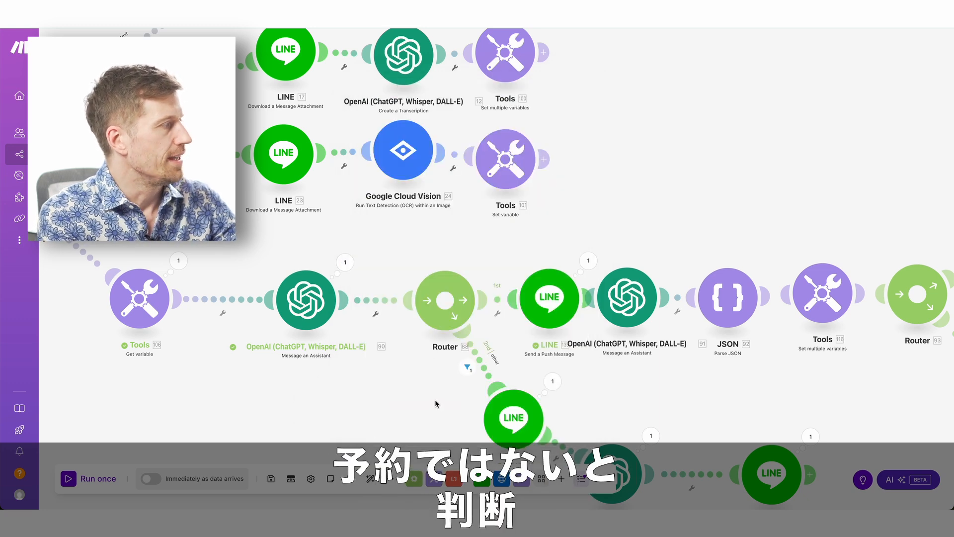
Step: Move the first LINE Send a Push Message module on the "other" route slightly down and left on the canvas
left_click_drag(436, 404, 334, 318)
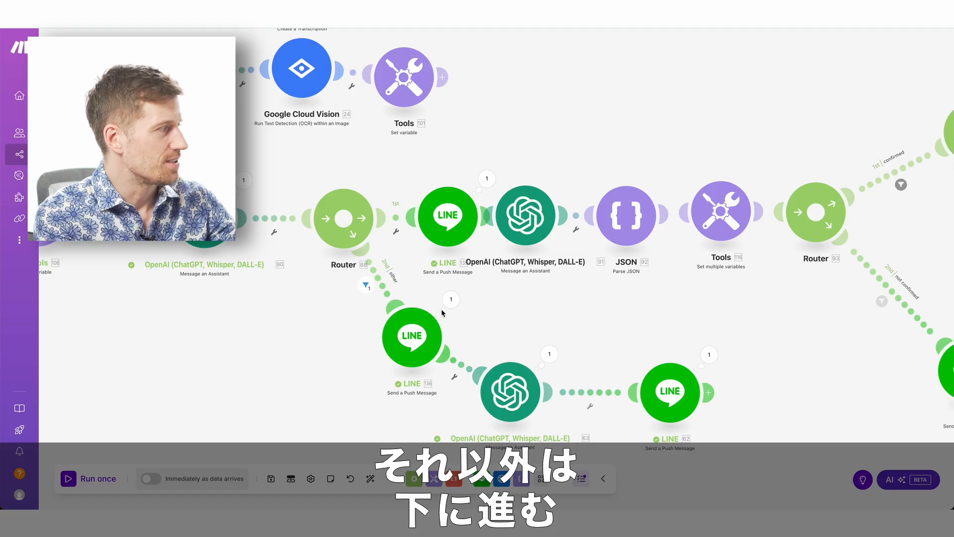
scroll(262, 287, "down", 3)
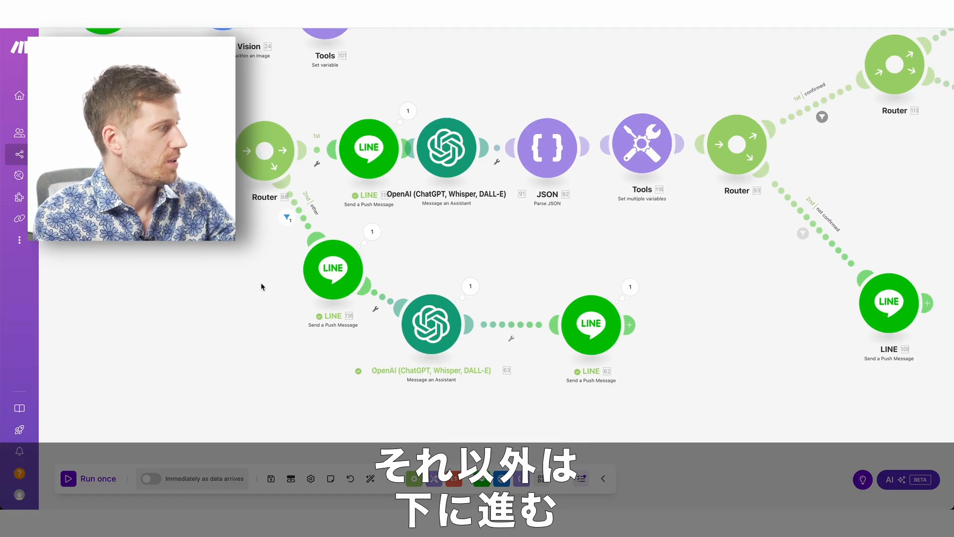
scroll(278, 293, "right", 2)
left_click_drag(310, 303, 297, 317)
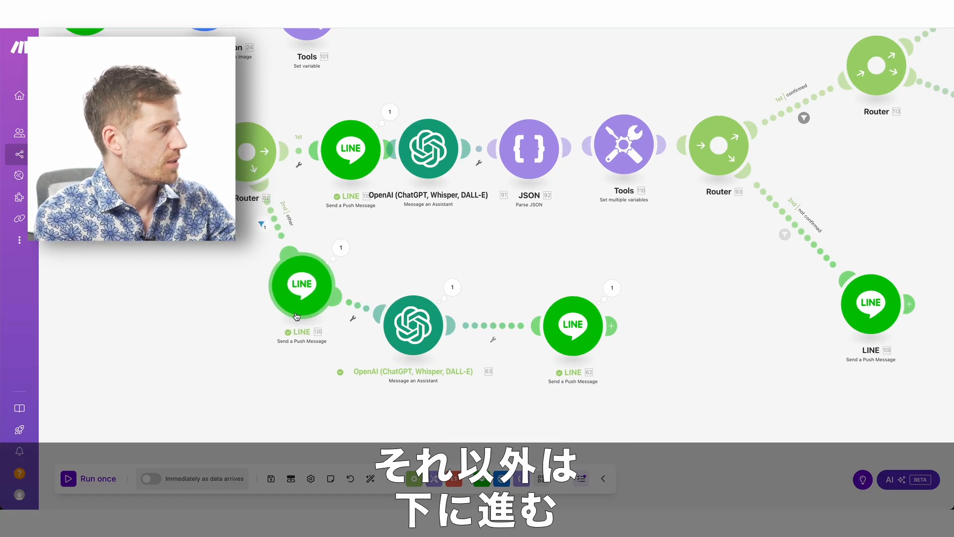
Step: Inspect the run result of the first LINE Send a Push Message module on the "other" route, expanding its message text
left_click(341, 248)
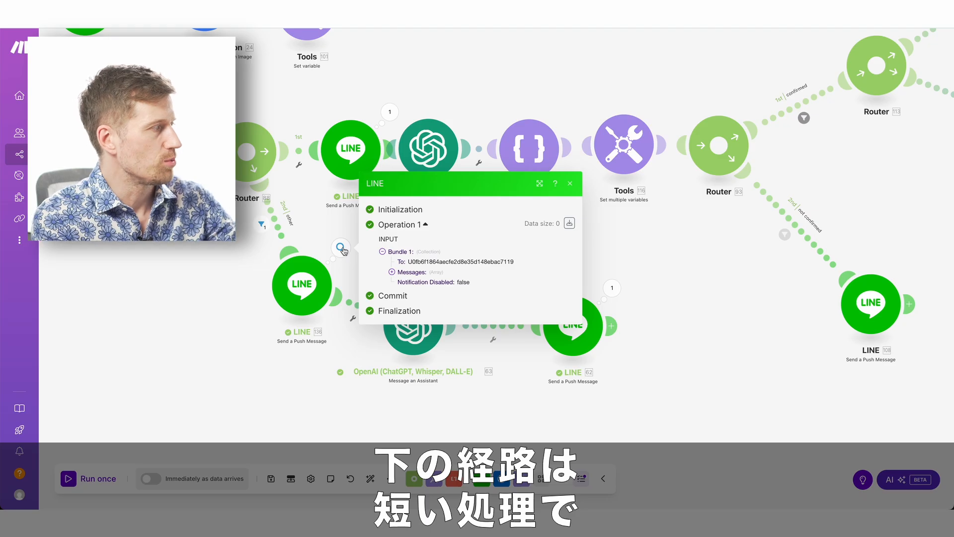
left_click(391, 272)
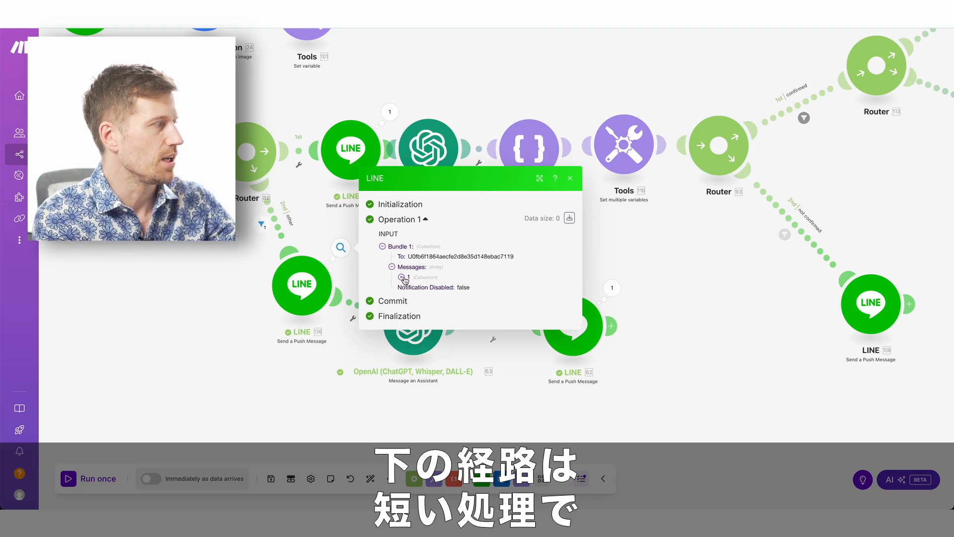
left_click(402, 277)
left_click_drag(436, 280, 517, 277)
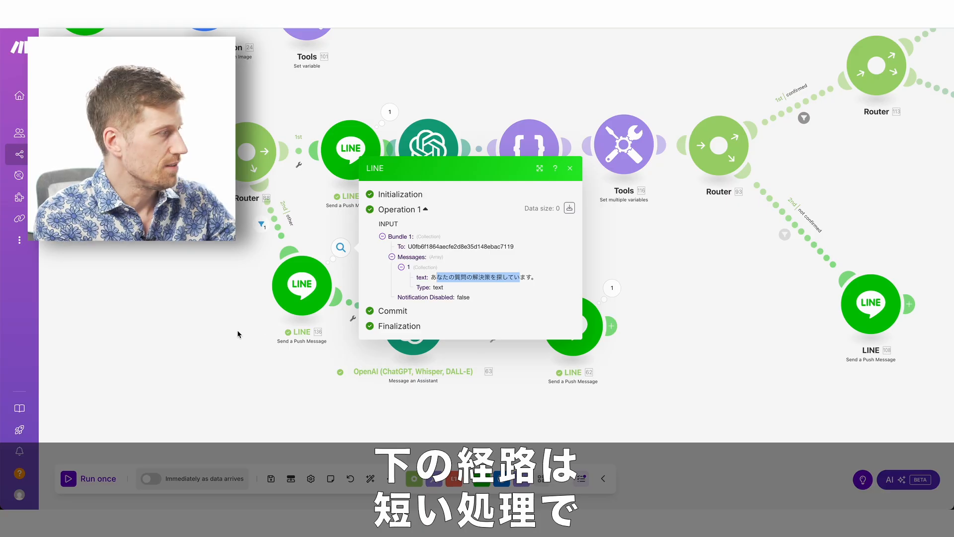
left_click(267, 340)
Step: Nudge the "other" route's Message an Assistant module slightly right and review its assistant, message and Thread ID settings
left_click_drag(421, 329, 437, 333)
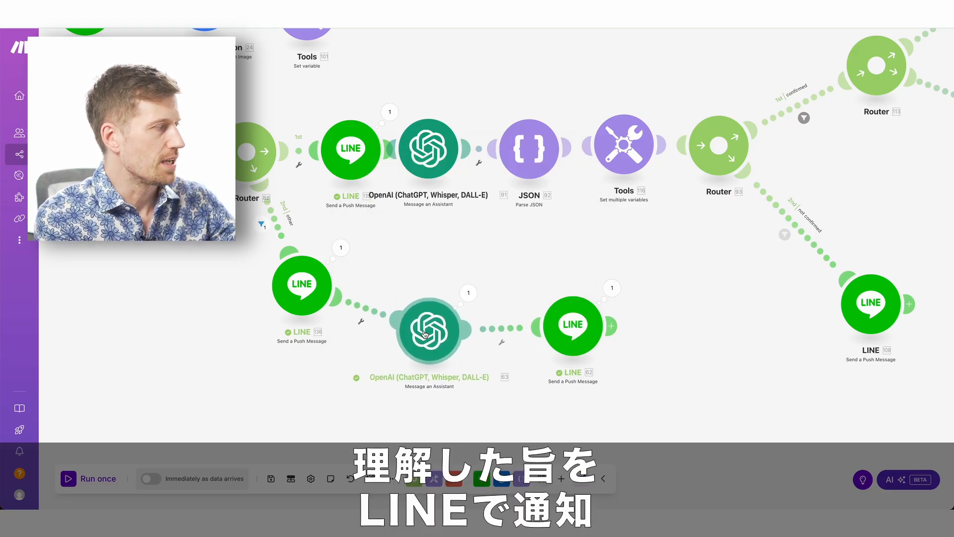
left_click(431, 334)
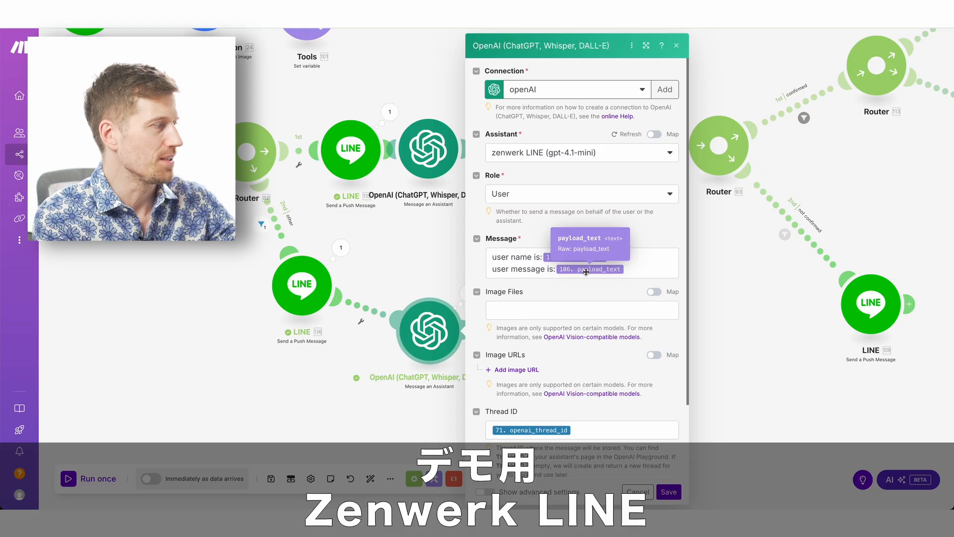
left_click(336, 425)
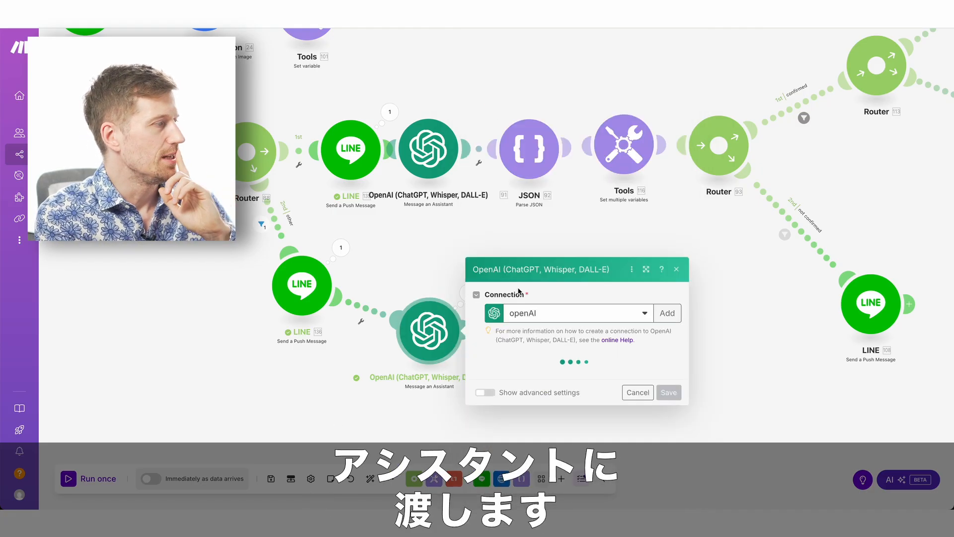
scroll(518, 287, "down", 3)
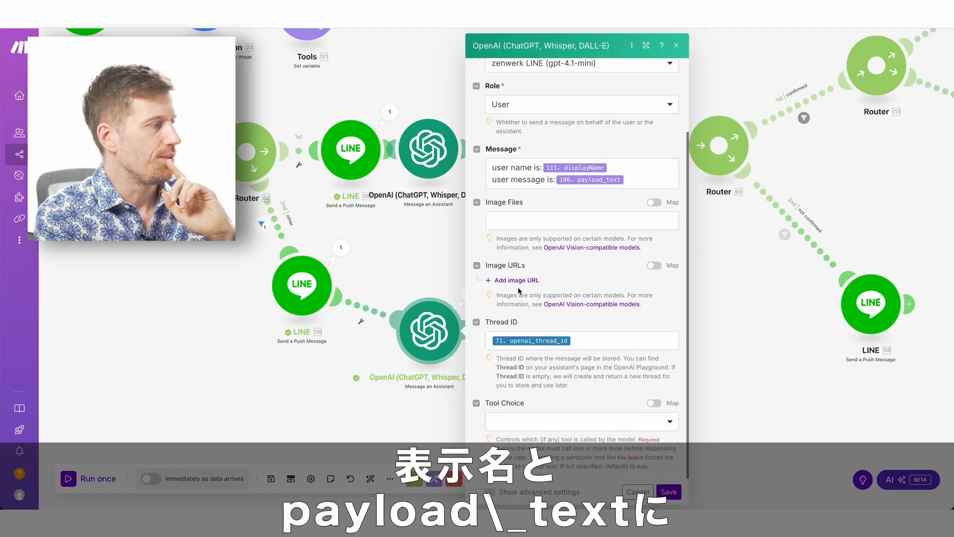
mouse_move(553, 342)
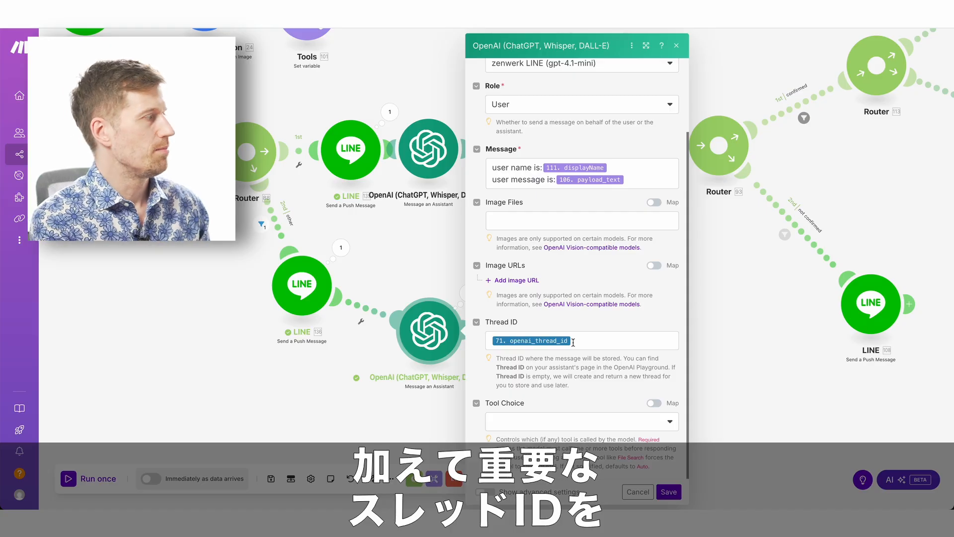
Step: Trace the scenario between the earlier data store record and the "other" route's assistant module to explain the openai_thread_id mapping
scroll(173, 307, "down", 2)
scroll(174, 309, "down", 2)
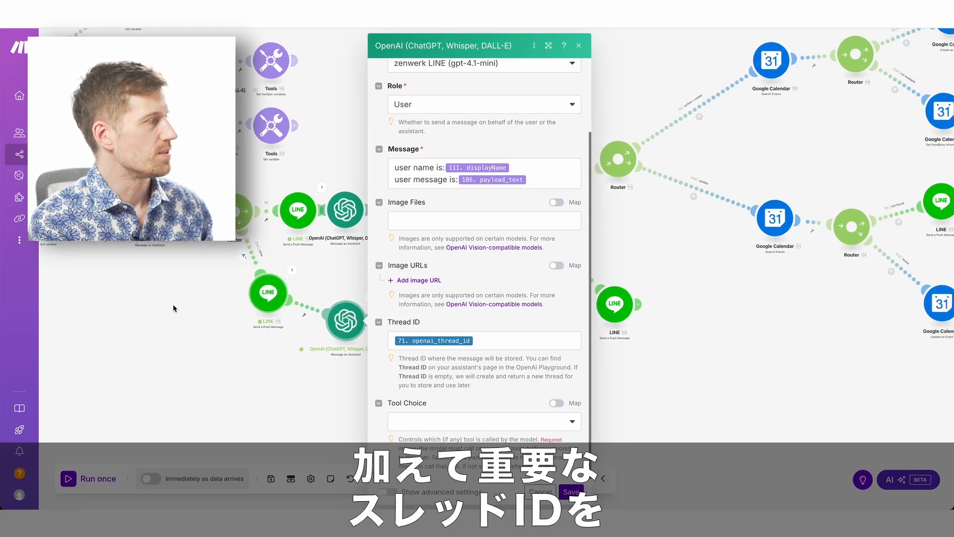
left_click_drag(173, 304, 425, 309)
left_click_drag(171, 229, 361, 298)
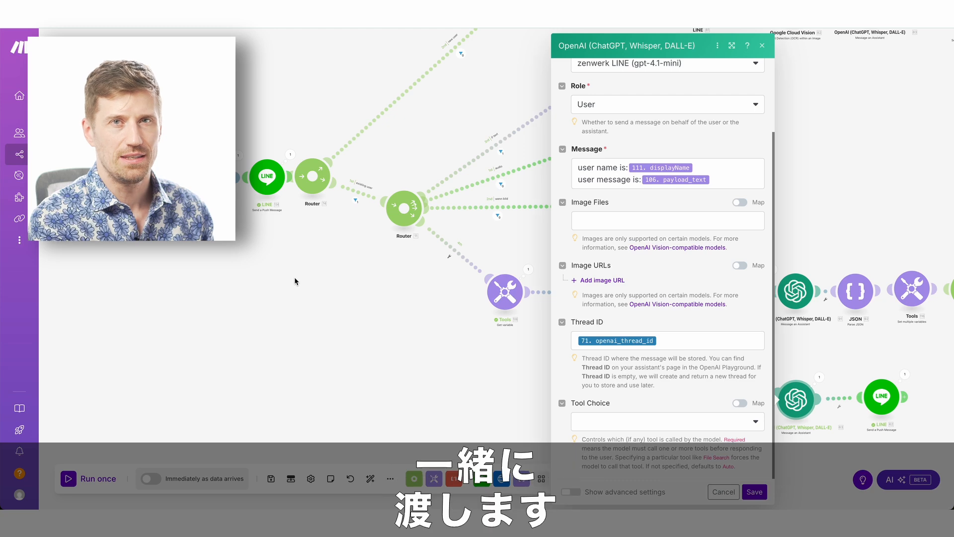
left_click_drag(295, 281, 333, 287)
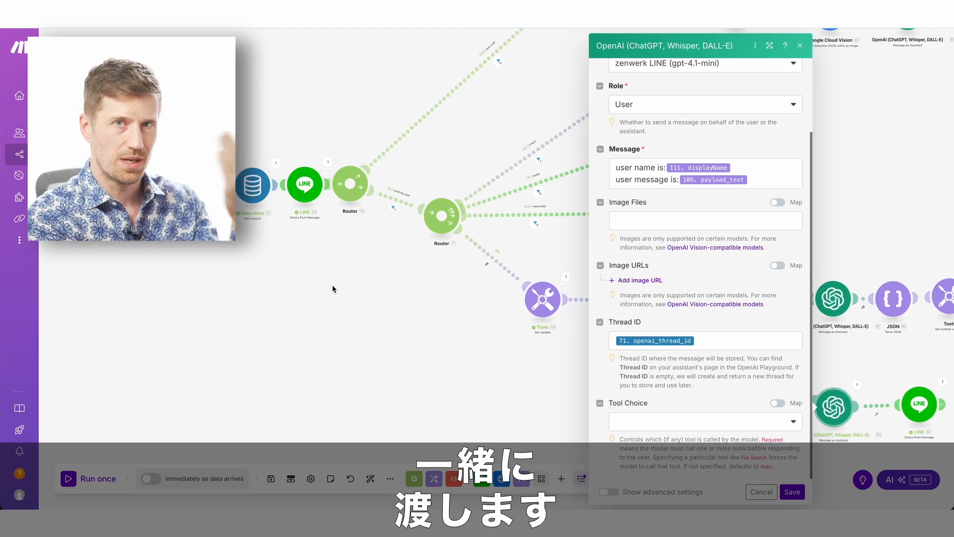
left_click_drag(405, 316, 212, 220)
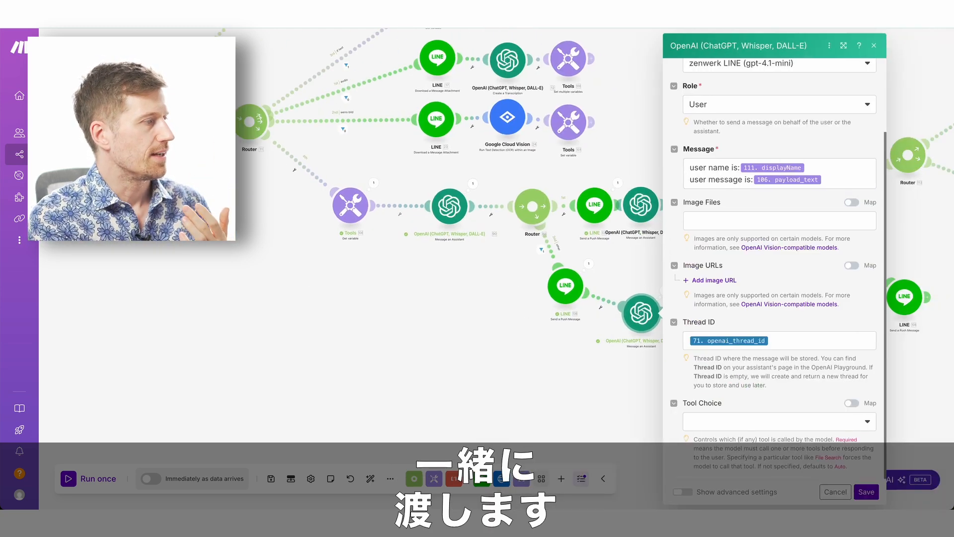
left_click_drag(460, 318, 320, 297)
left_click_drag(461, 378, 410, 381)
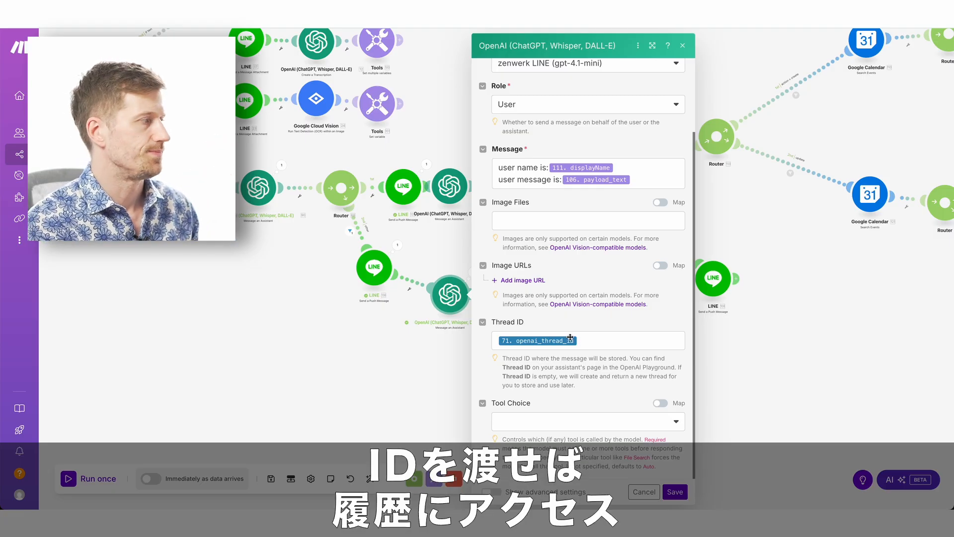
left_click(404, 384)
Step: Inspect the run result of the final LINE Send a Push Message module on the "other" route, expanding its reply text
left_click(559, 270)
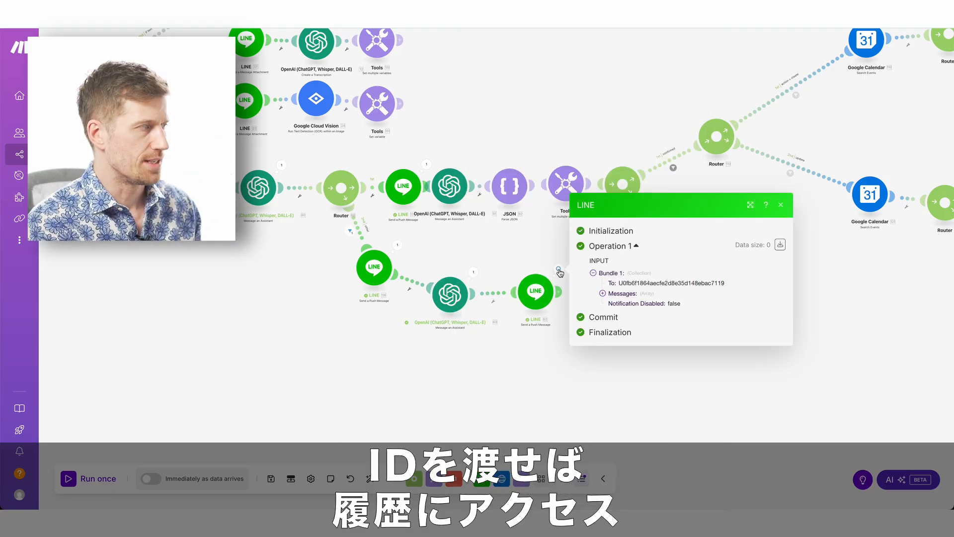
left_click(603, 289)
left_click(613, 299)
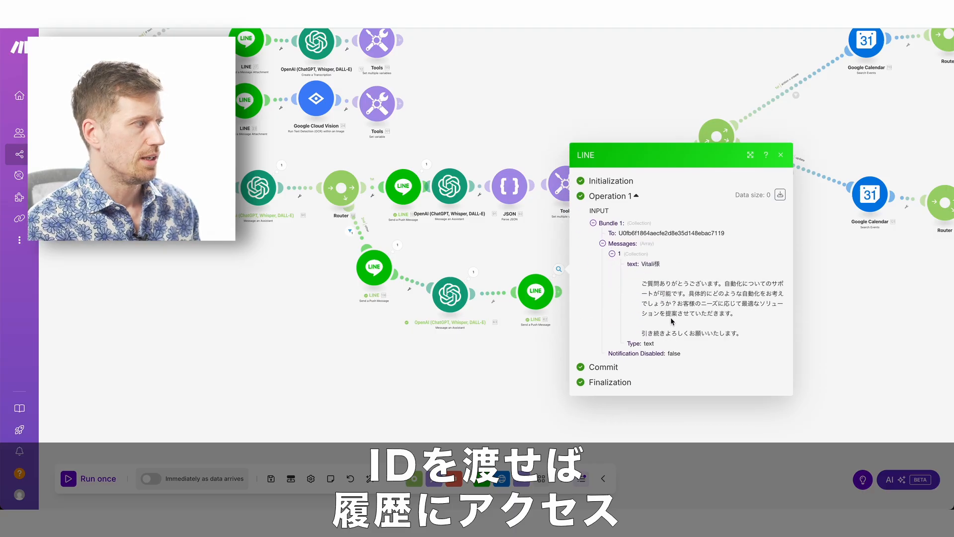
left_click_drag(646, 280, 713, 297)
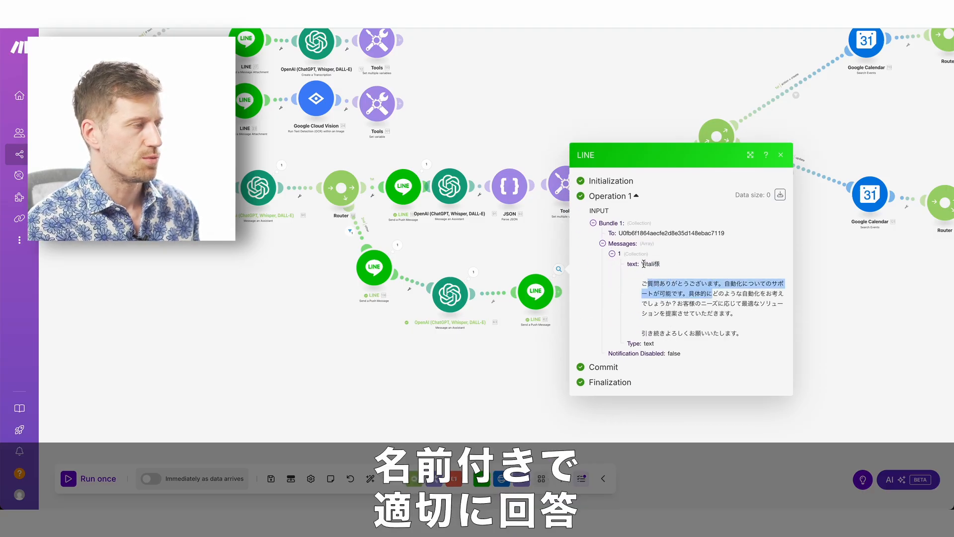
left_click_drag(644, 264, 718, 302)
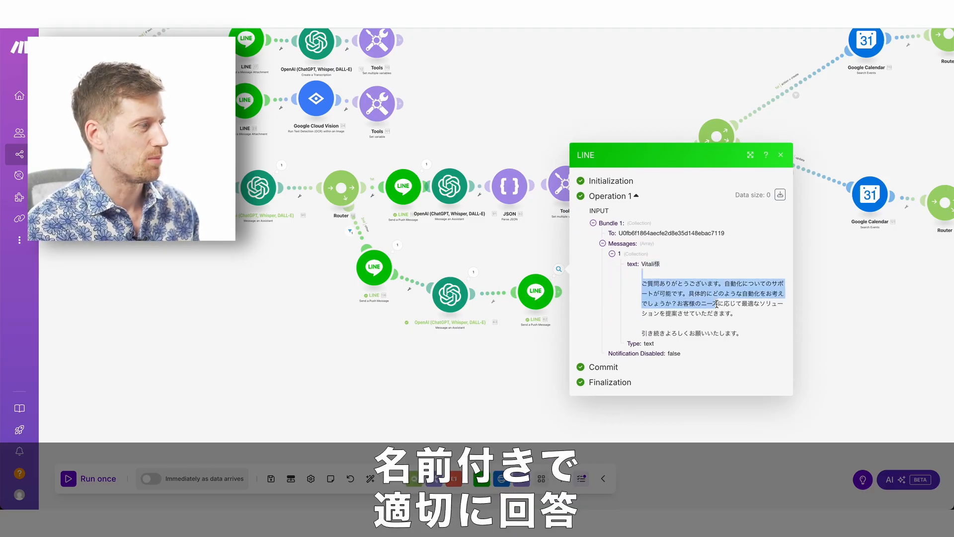
left_click(750, 326)
left_click(417, 435)
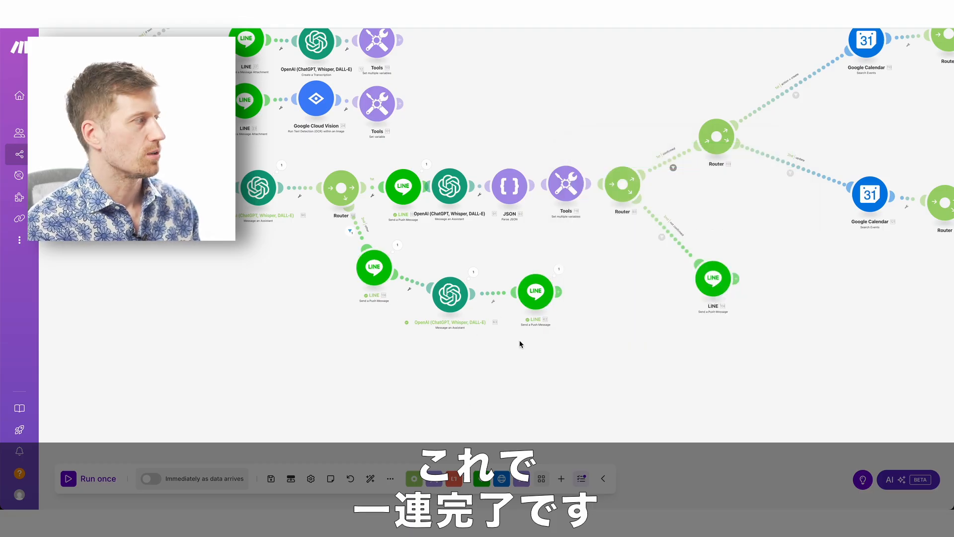
Step: Review the scheduling prompt in the appointment route's Message an Assistant module, covering its language, time-zone and task instructions
left_click_drag(622, 272, 505, 371)
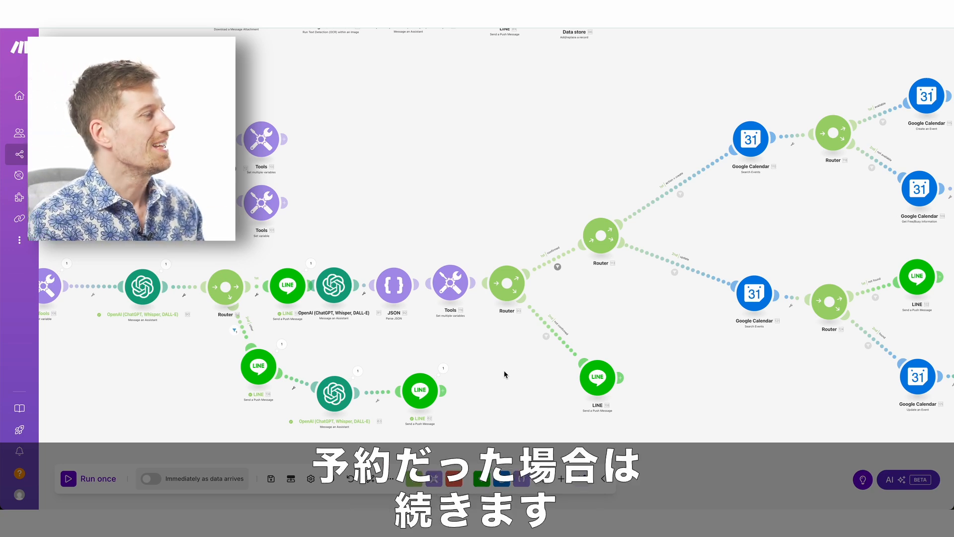
scroll(348, 339, "up", 6)
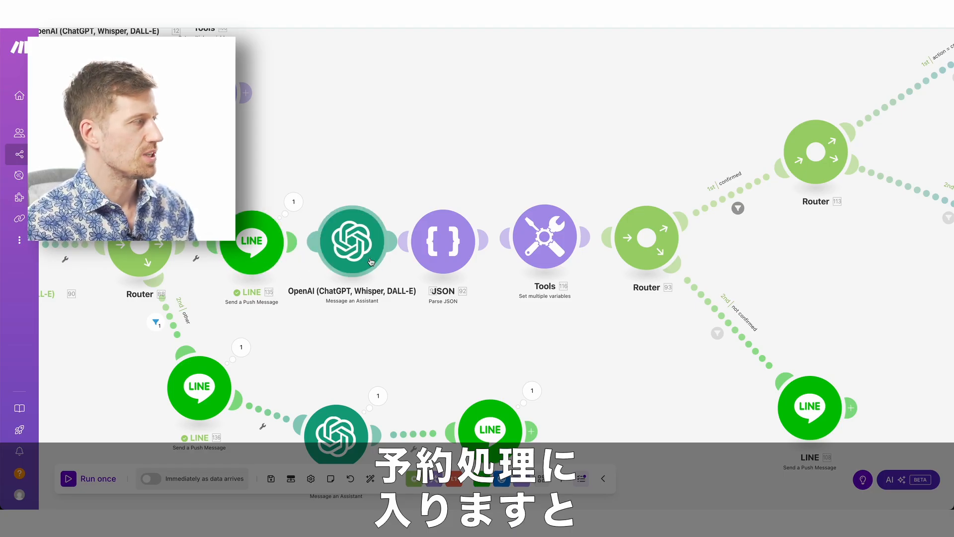
left_click(359, 240)
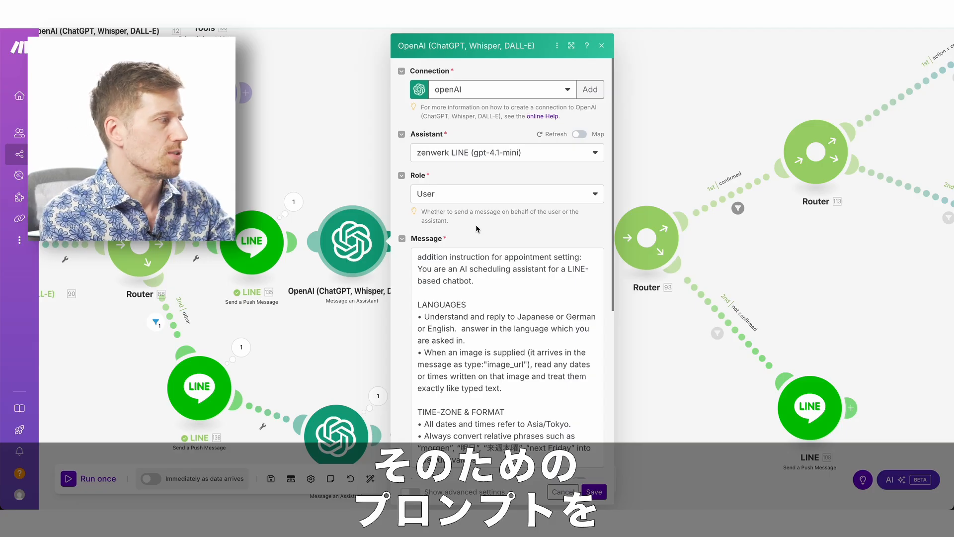
scroll(479, 337, "down", 5)
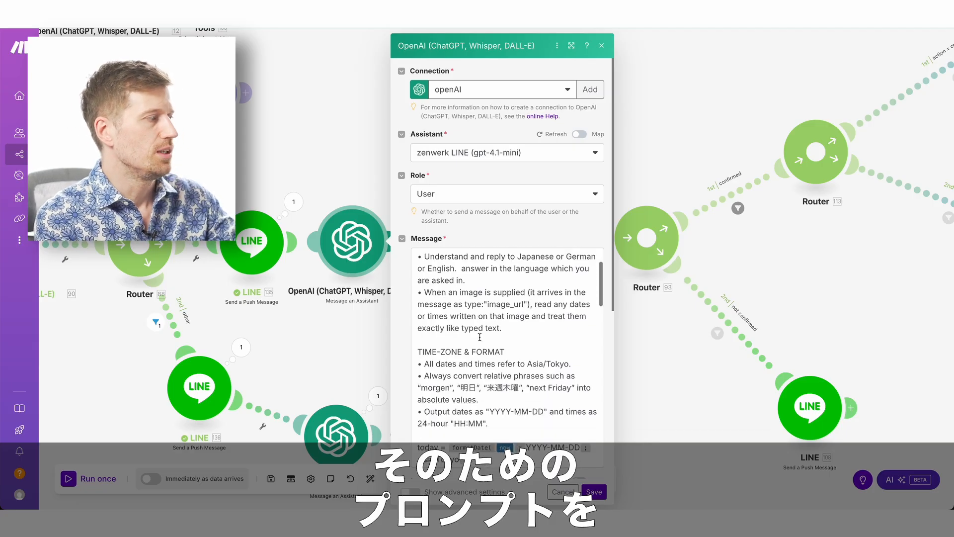
scroll(479, 337, "down", 2)
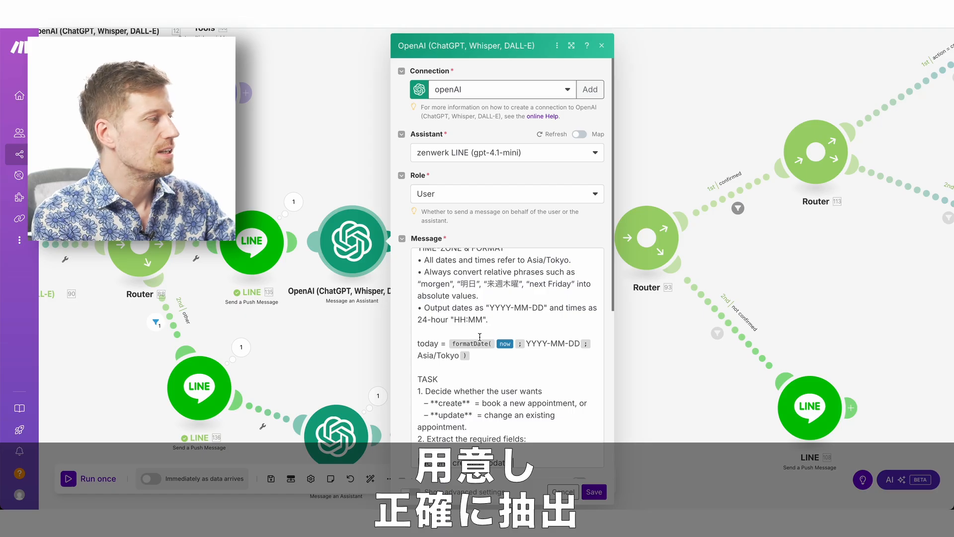
scroll(480, 337, "down", 1)
scroll(480, 337, "up", 2)
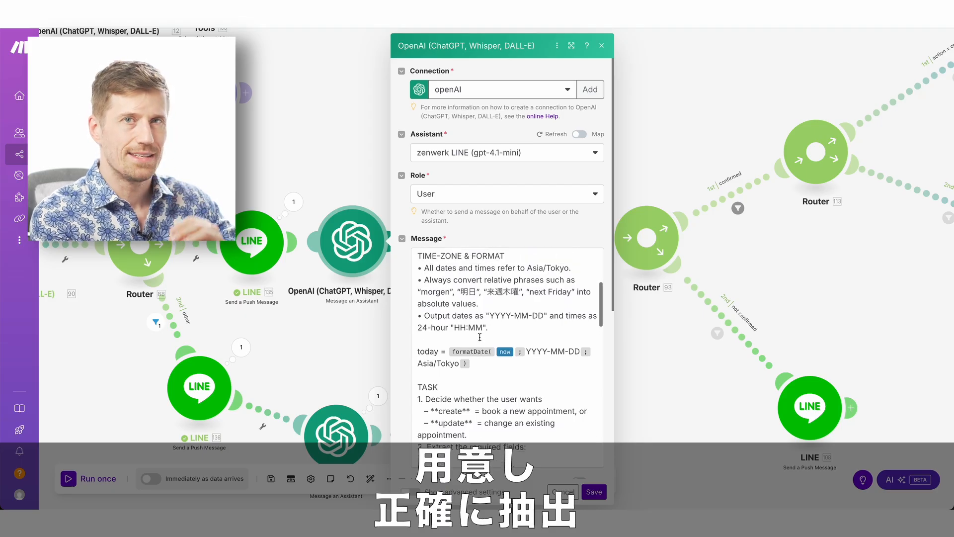
scroll(479, 337, "down", 4)
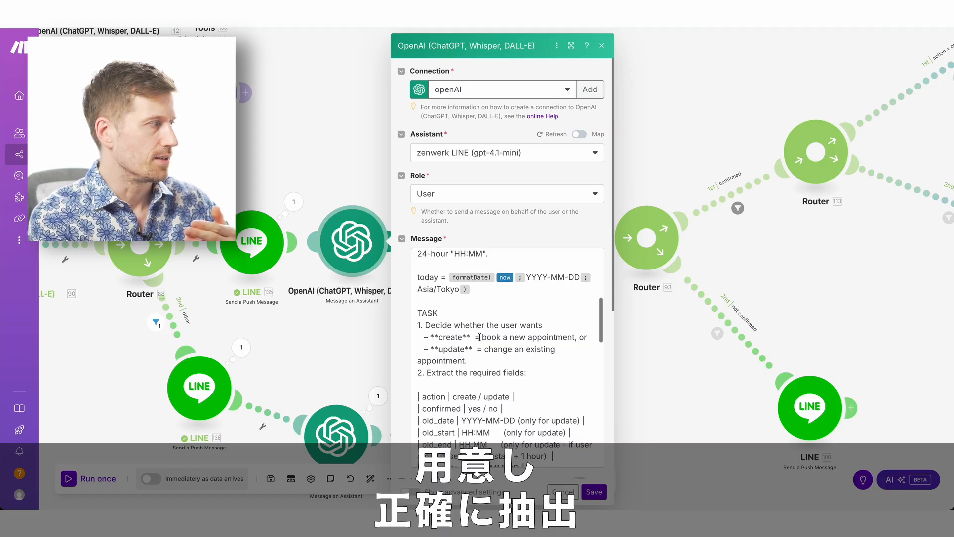
Step: Examine the prompt's "today" line, which uses formatDate with now, YYYY-MM-DD and Asia/Tokyo
scroll(475, 323, "down", 1)
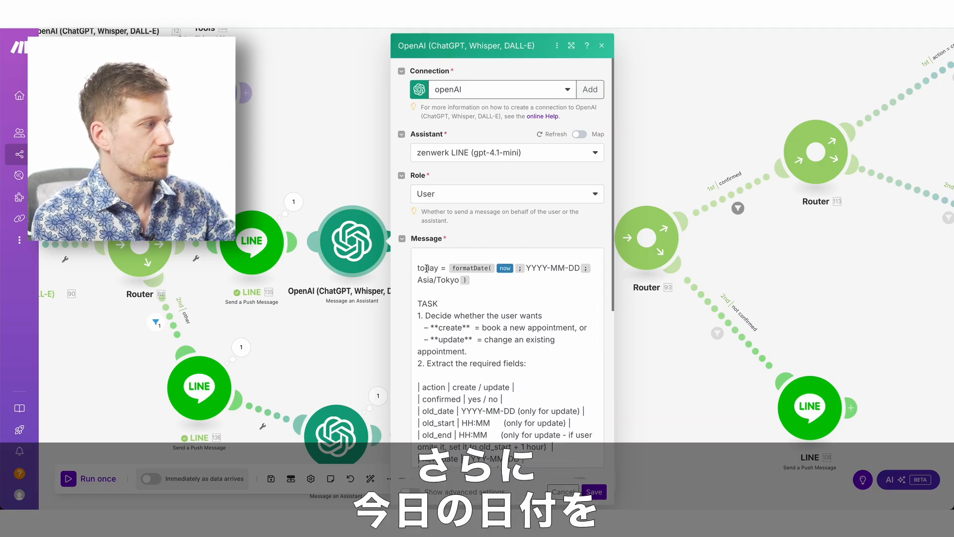
scroll(427, 268, "up", 1)
double_click(438, 287)
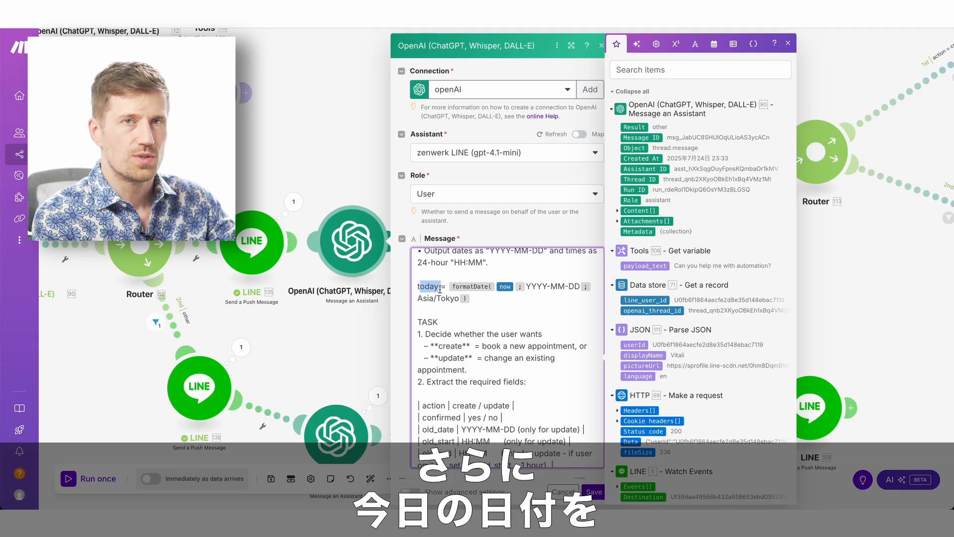
left_click(434, 288)
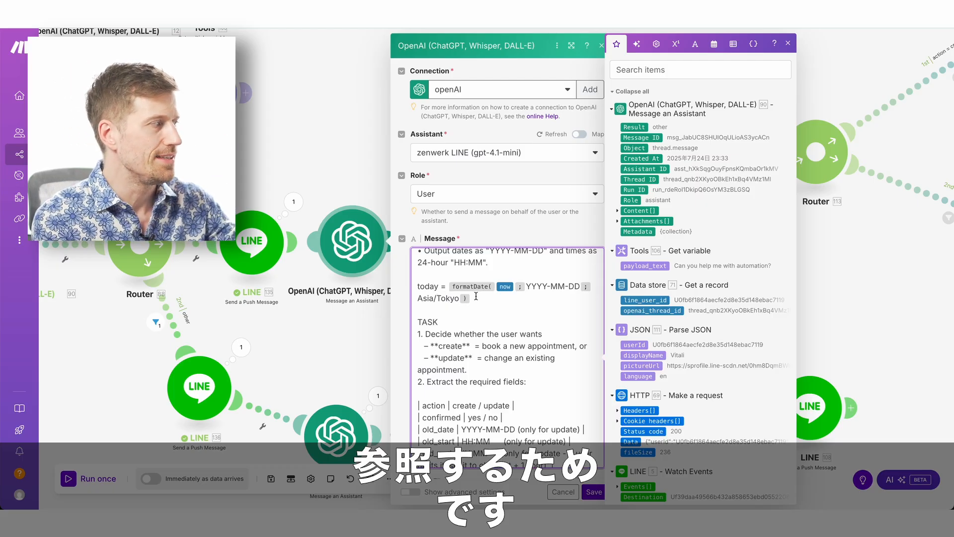
left_click_drag(472, 300, 418, 284)
left_click(493, 303)
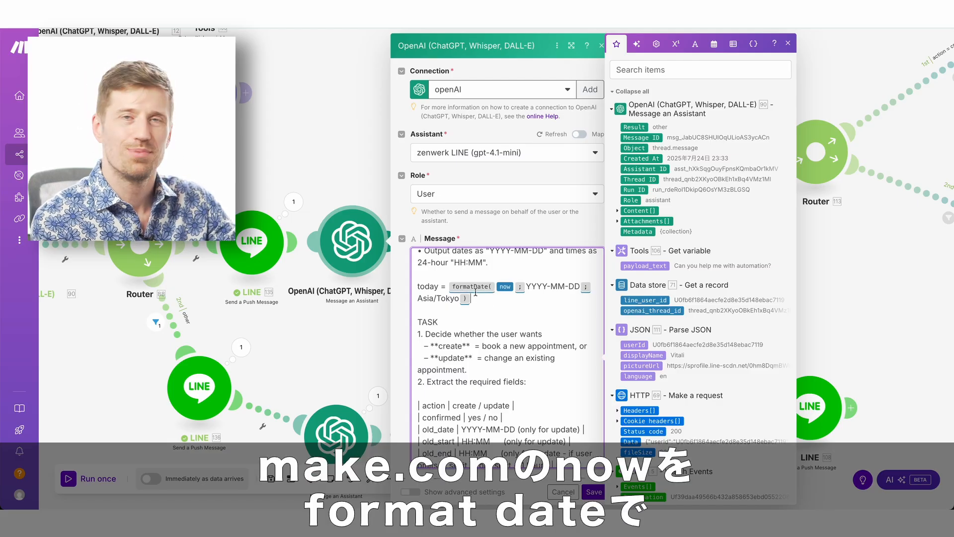
double_click(424, 286)
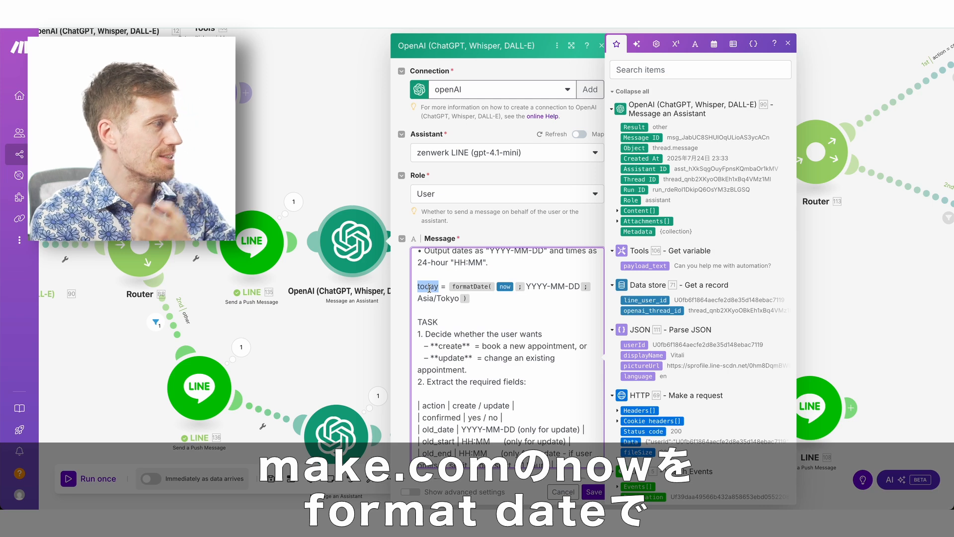
Step: Point out the YYYY-MM-DD format and the Asia/Tokyo time zone arguments in the prompt's formatDate expression
left_click(499, 297)
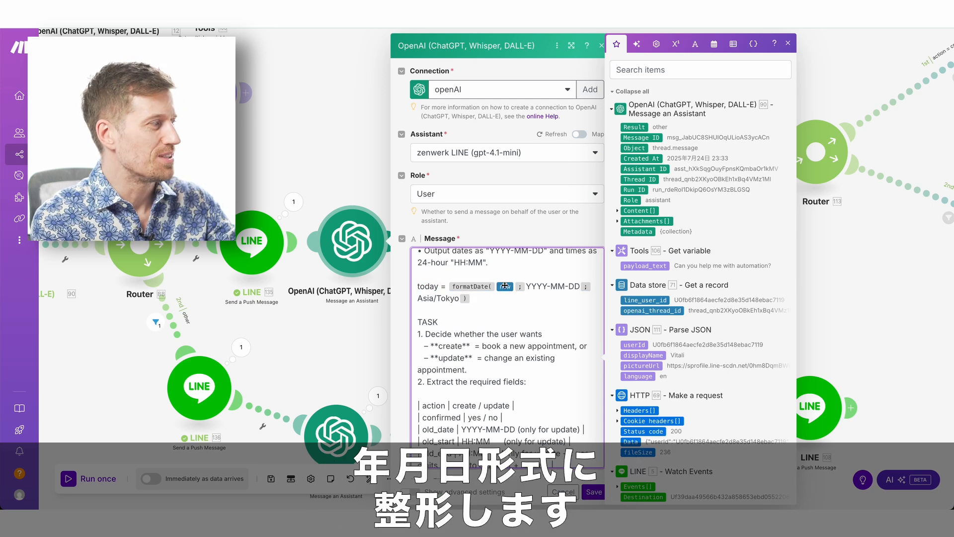
mouse_move(506, 286)
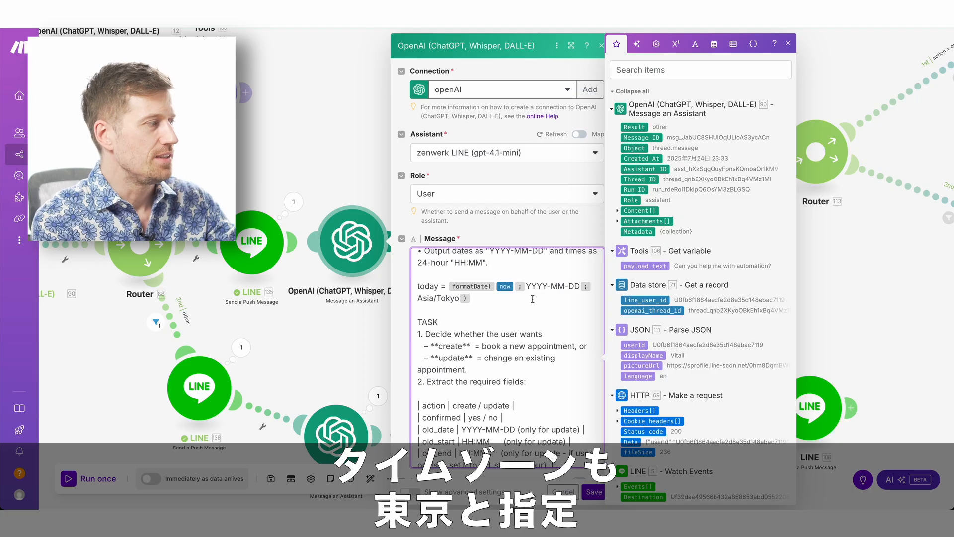
left_click_drag(531, 286, 580, 287)
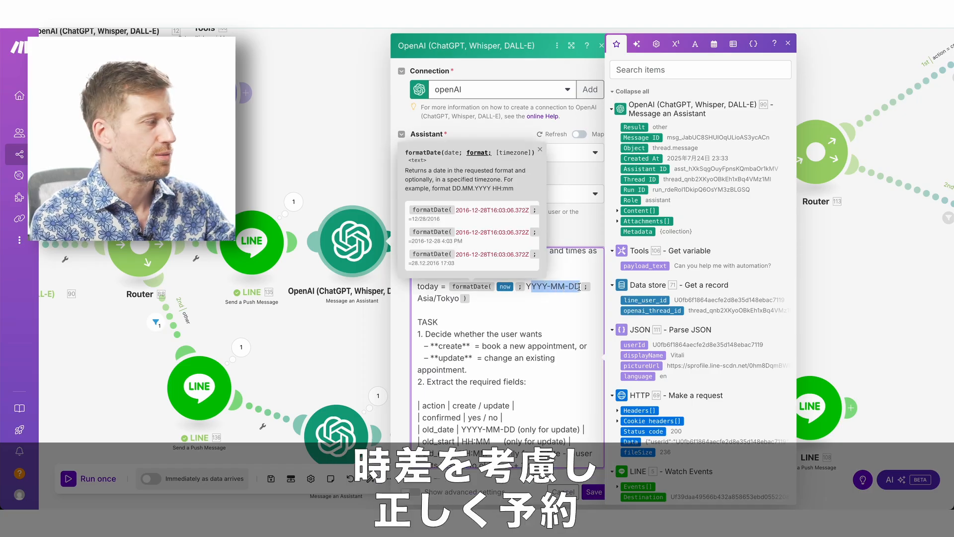
left_click(550, 302)
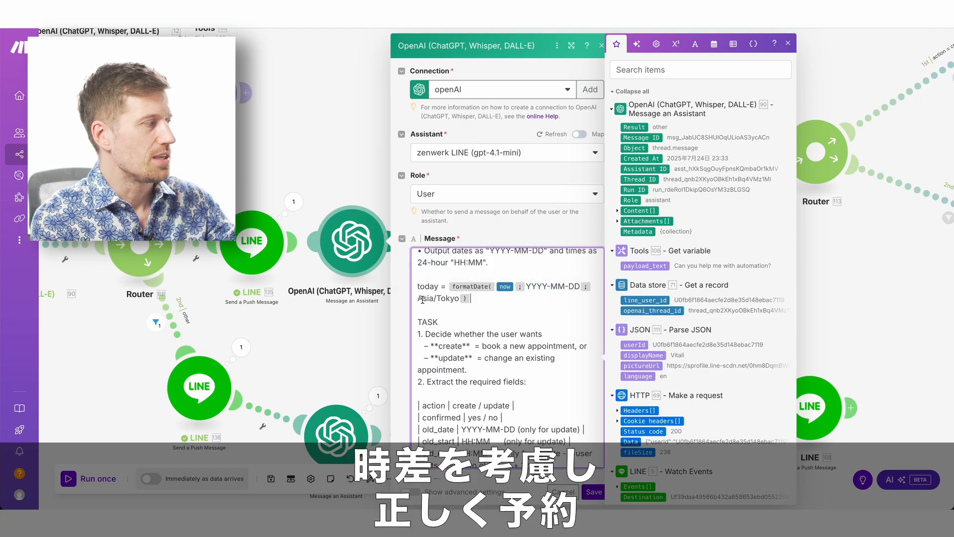
left_click_drag(423, 299, 453, 300)
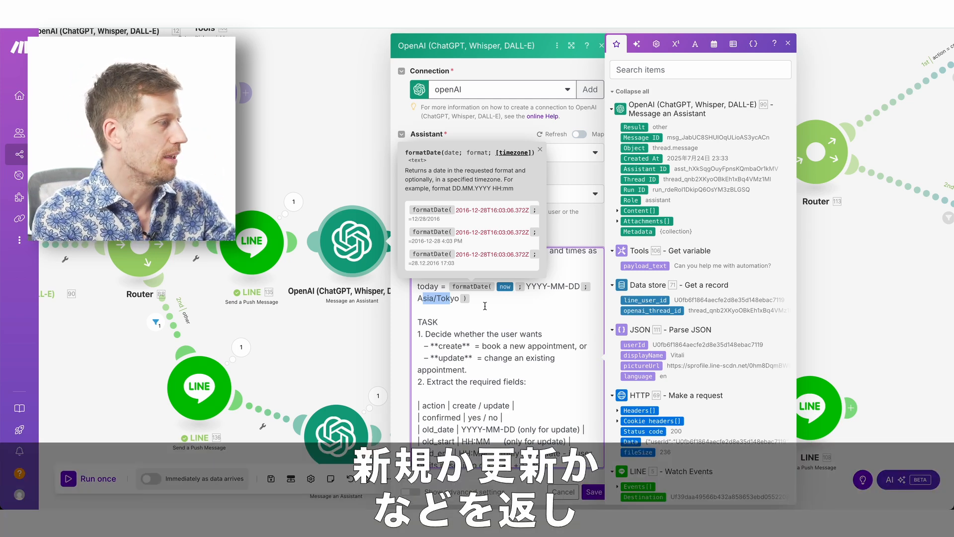
Step: Review the prompt's required fields, covering action, the old and new dates and times, and the clarify follow-up question
scroll(479, 310, "down", 5)
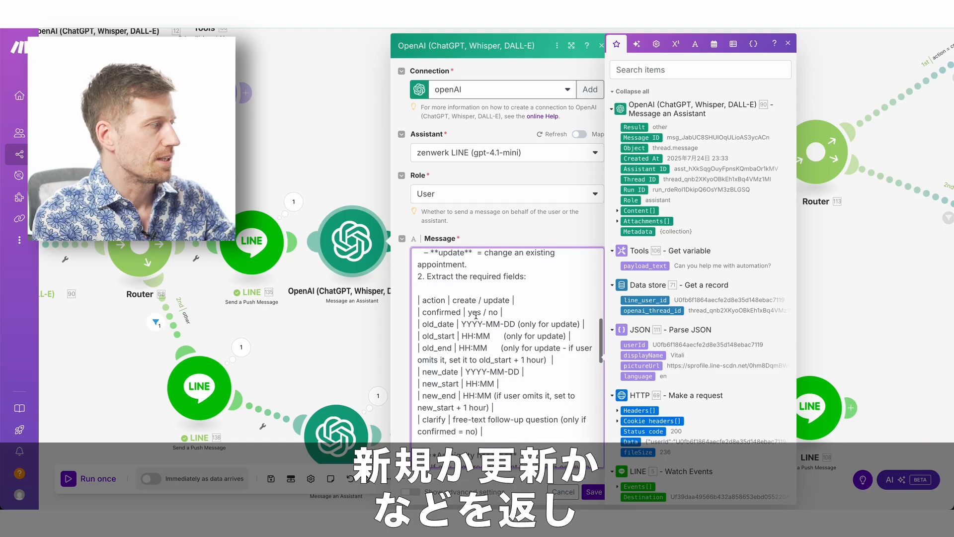
left_click_drag(427, 294, 438, 389)
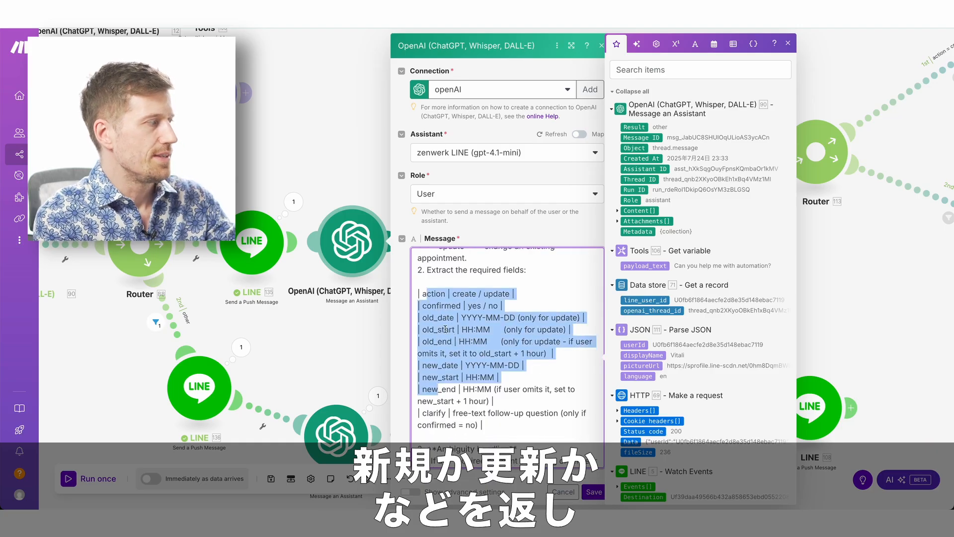
left_click(445, 330)
left_click_drag(427, 294, 514, 295)
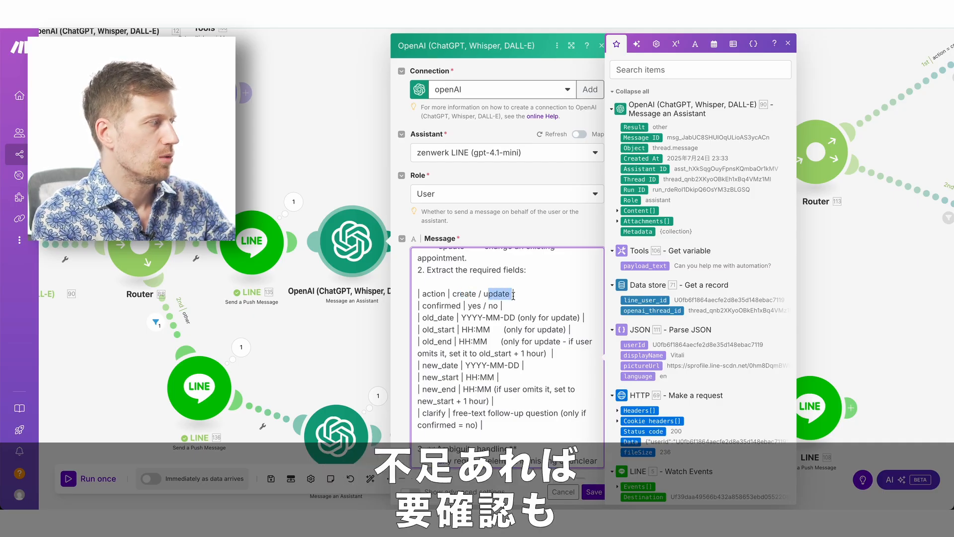
left_click_drag(438, 318, 444, 329)
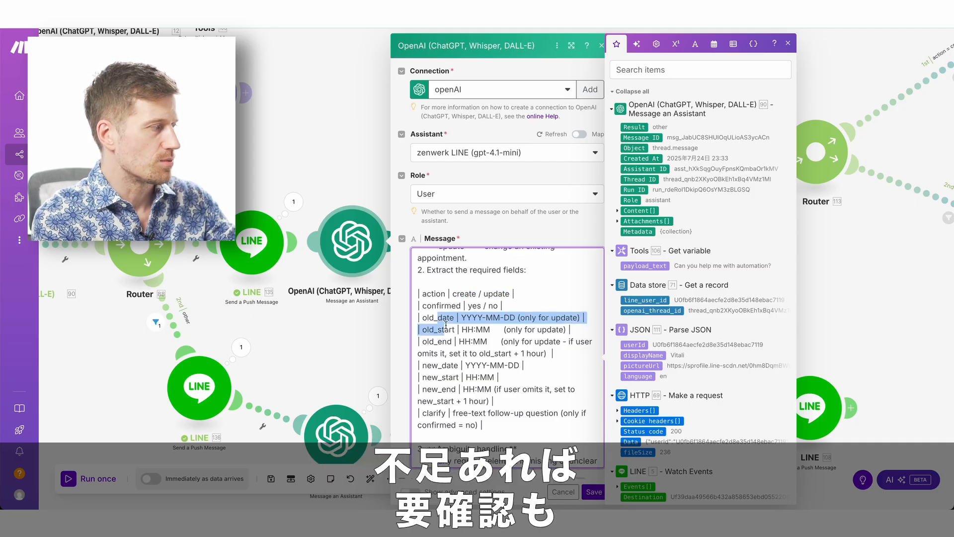
left_click(445, 371)
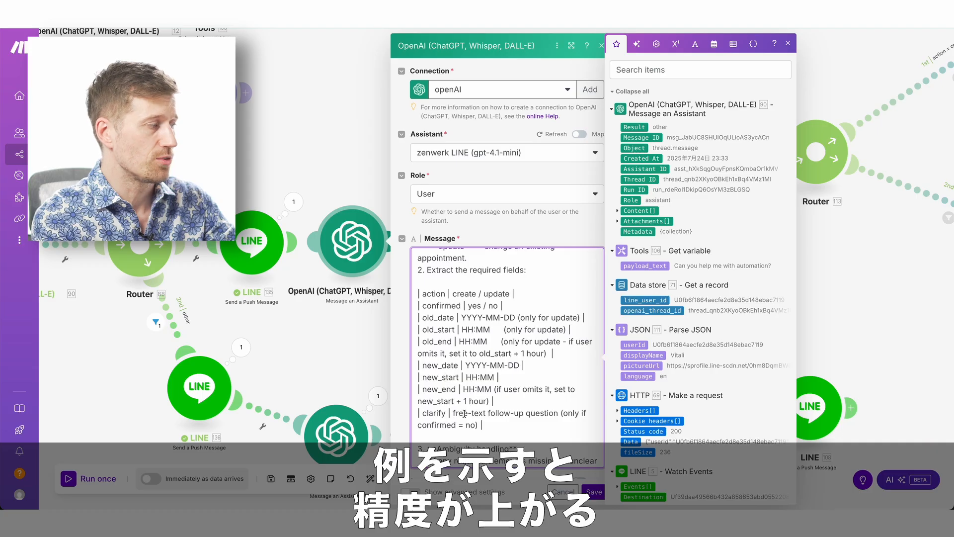
left_click_drag(464, 414, 546, 413)
Step: Read the prompt's ambiguity handling, JSON output rule and the successful-booking and clarification examples, then close the module settings
scroll(485, 413, "down", 4)
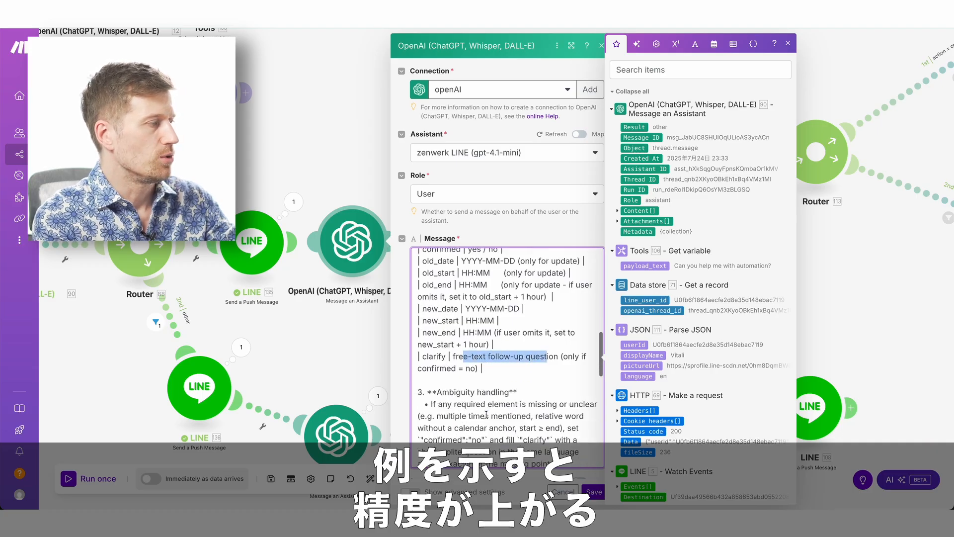
scroll(487, 414, "up", 2)
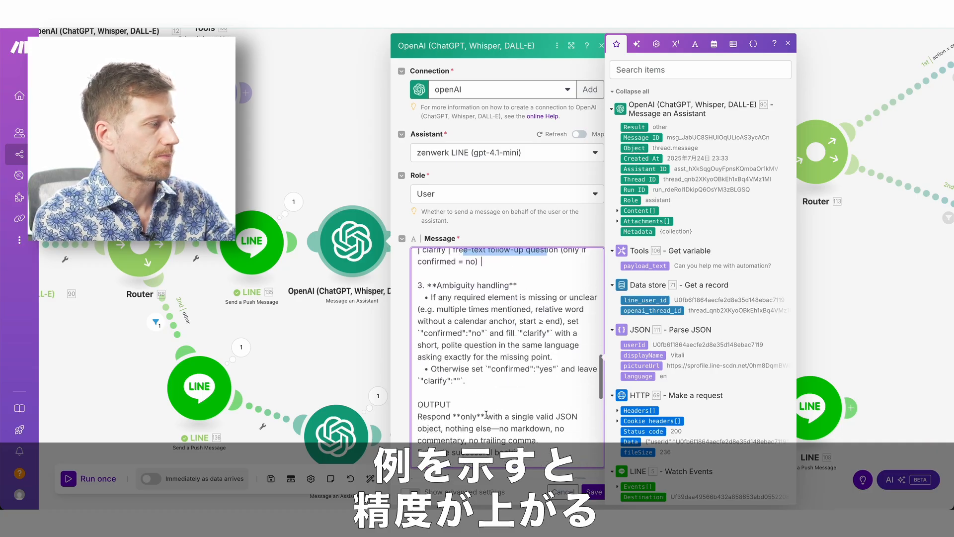
scroll(486, 413, "down", 4)
scroll(486, 413, "down", 2)
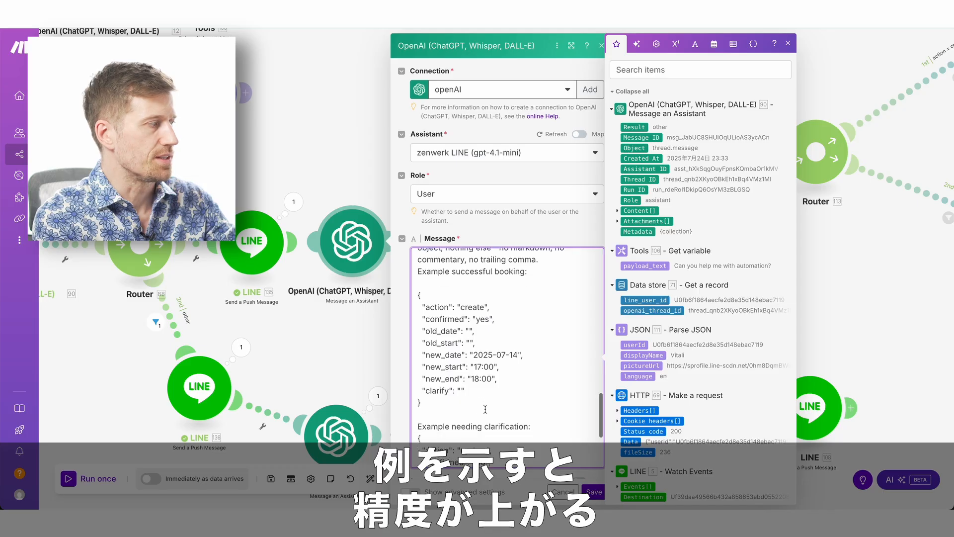
left_click_drag(430, 307, 463, 376)
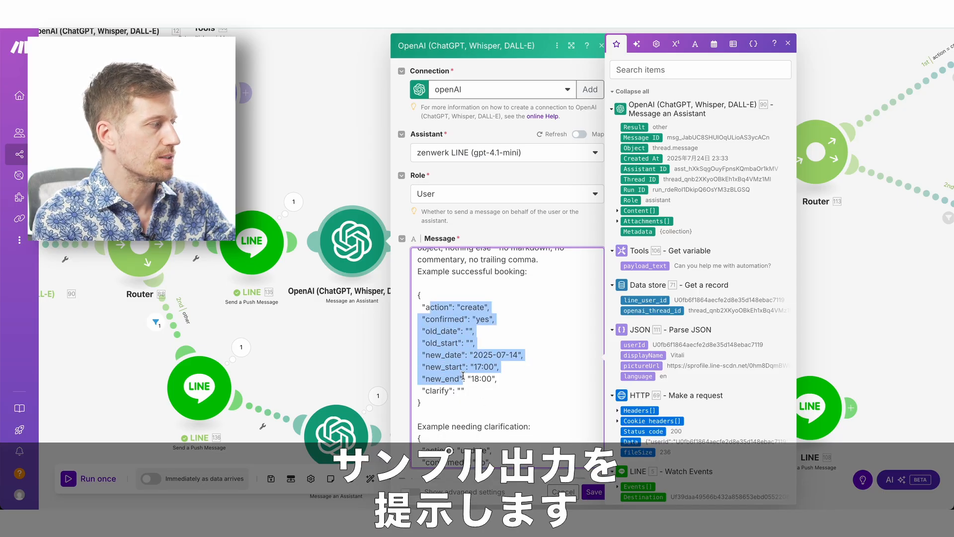
left_click(464, 393)
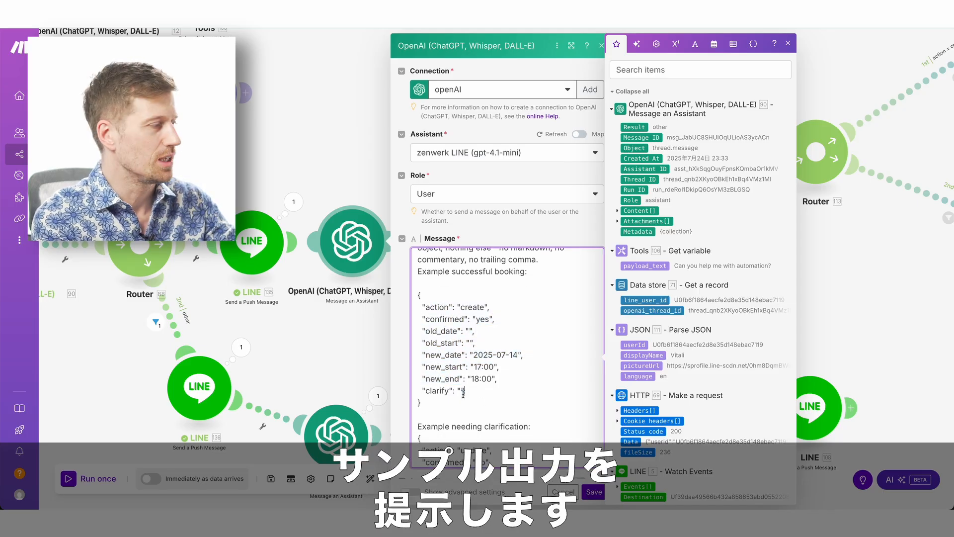
scroll(470, 440, "down", 5)
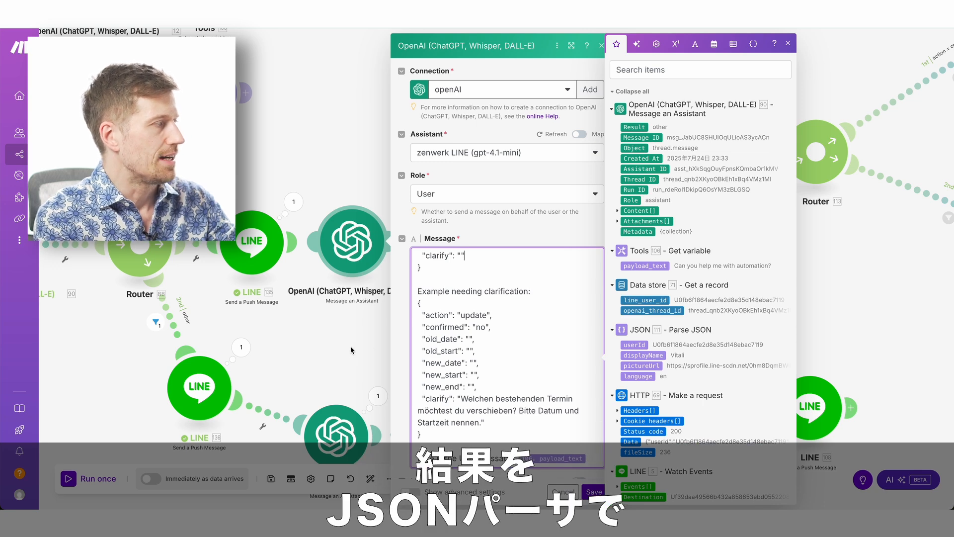
left_click(351, 350)
Step: Check the JSON string mapping in the Parse JSON module that follows the scheduling assistant
left_click(445, 240)
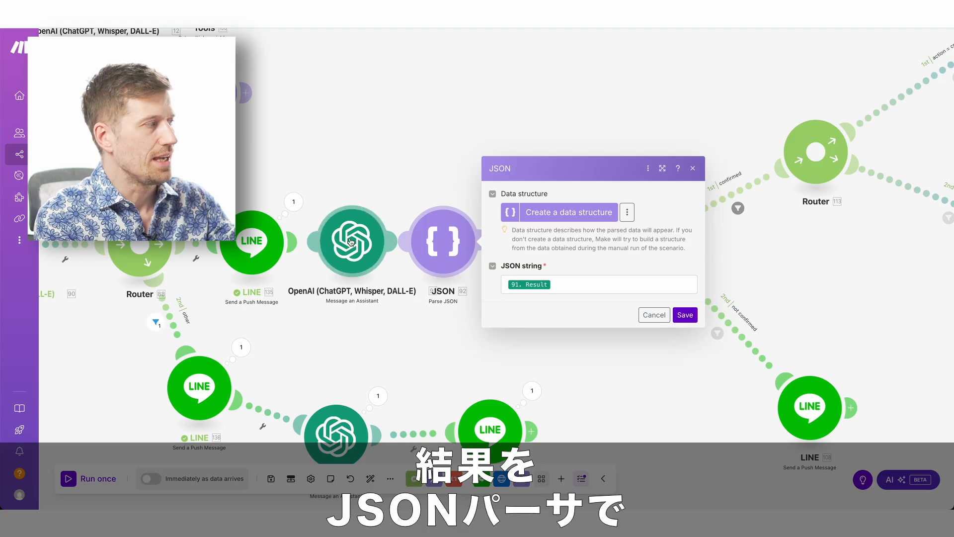
left_click(385, 350)
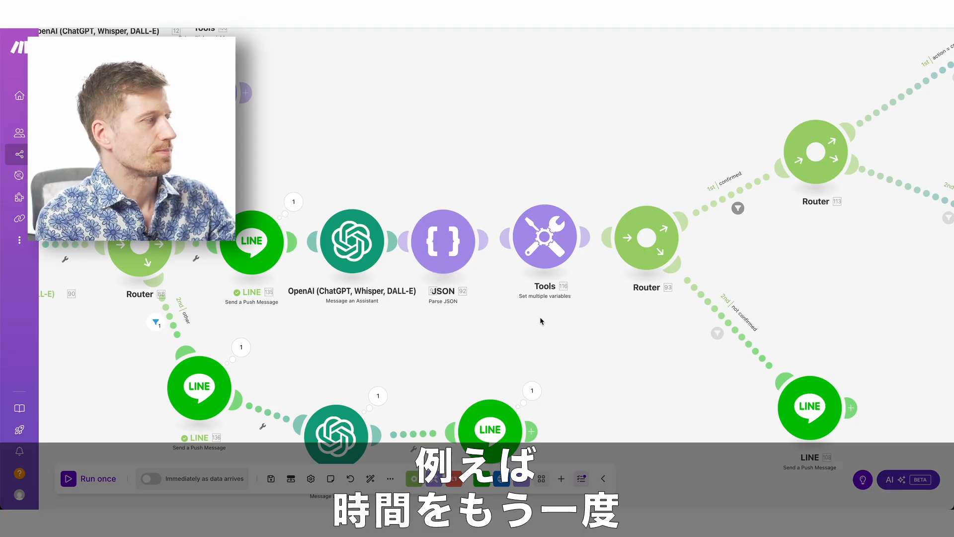
Step: Follow the "not confirmed" route to its LINE Send a Push Message module and inspect the clarify value mapped as its text
scroll(547, 308, "right", 5)
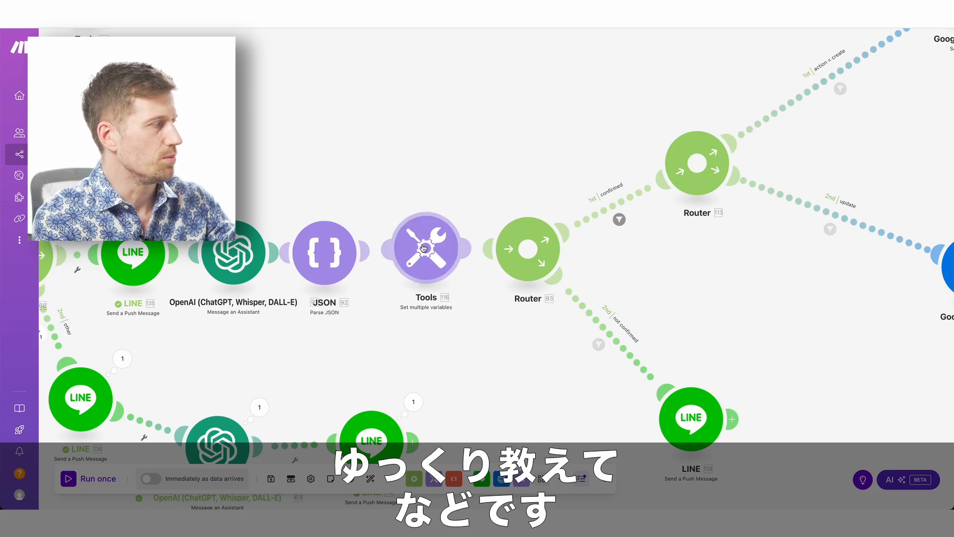
left_click_drag(520, 341, 390, 315)
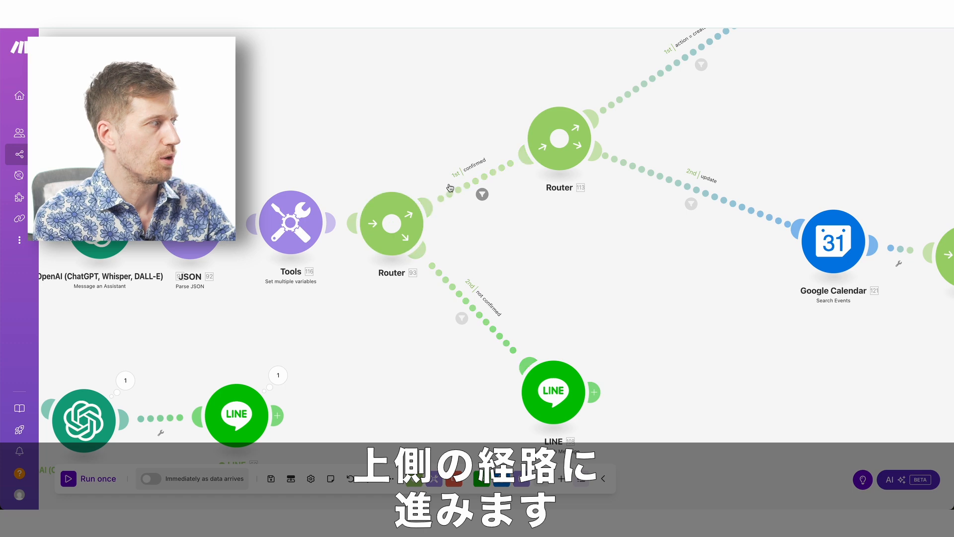
left_click_drag(563, 216, 513, 227)
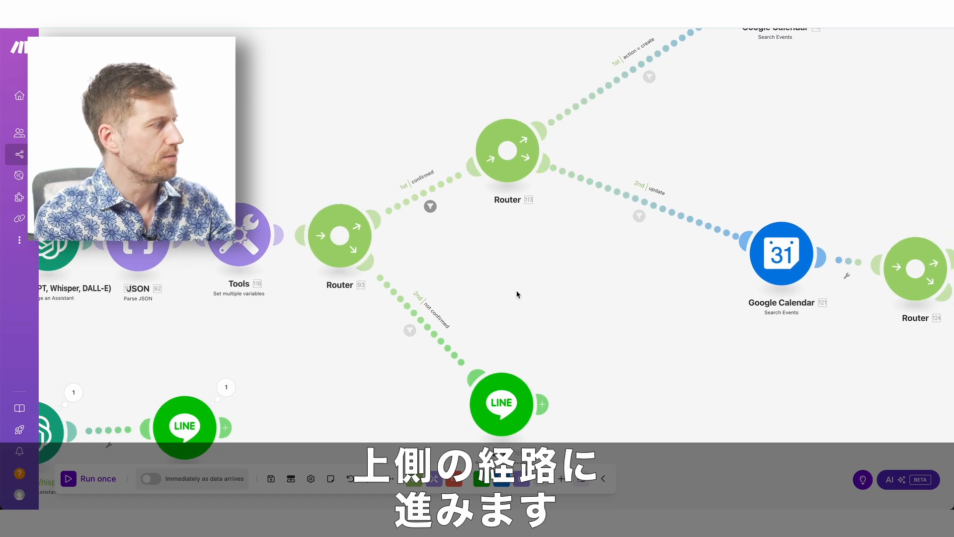
left_click_drag(533, 293, 484, 180)
left_click(469, 302)
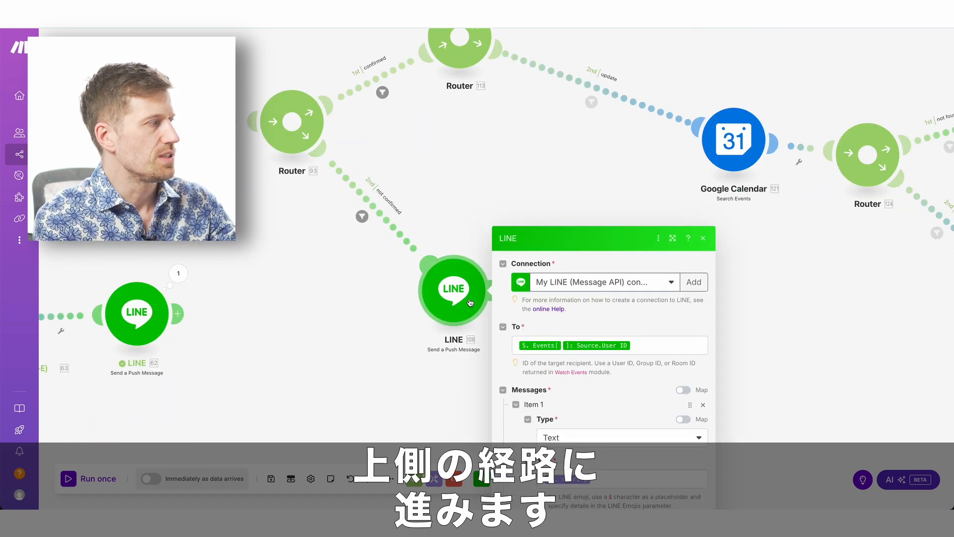
left_click(576, 306)
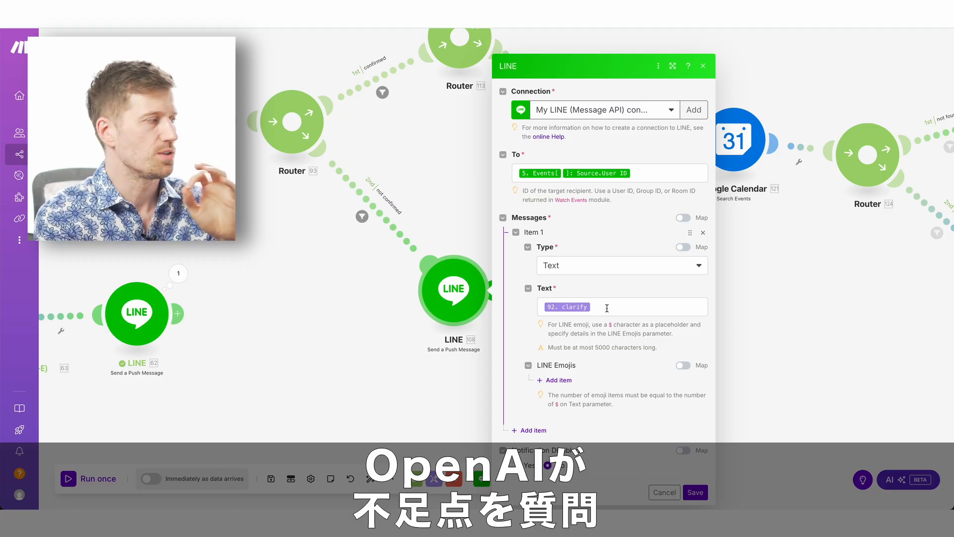
left_click(386, 301)
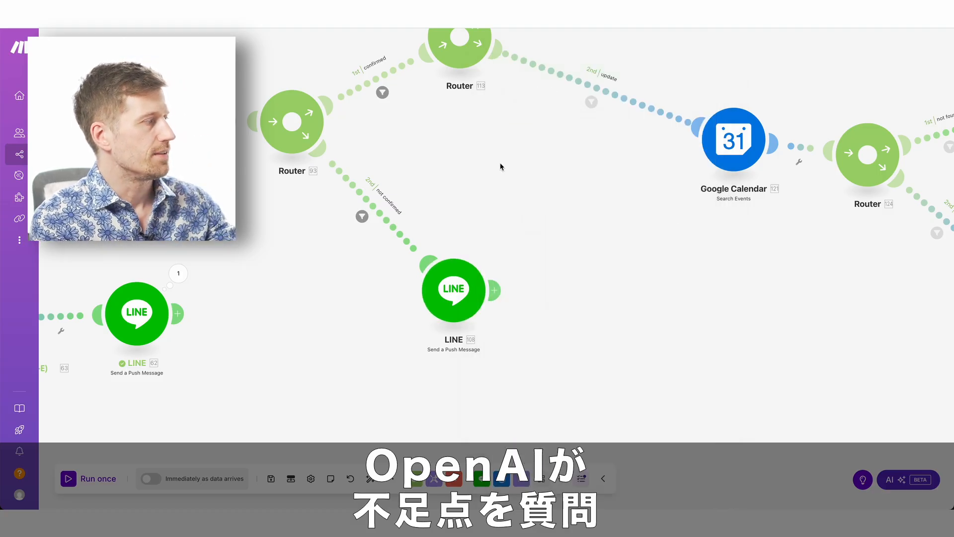
Step: Trace the "confirmed" route through the create and update branches, following the new-booking path through its available and not-available Google Calendar modules
scroll(455, 239, "down", 5)
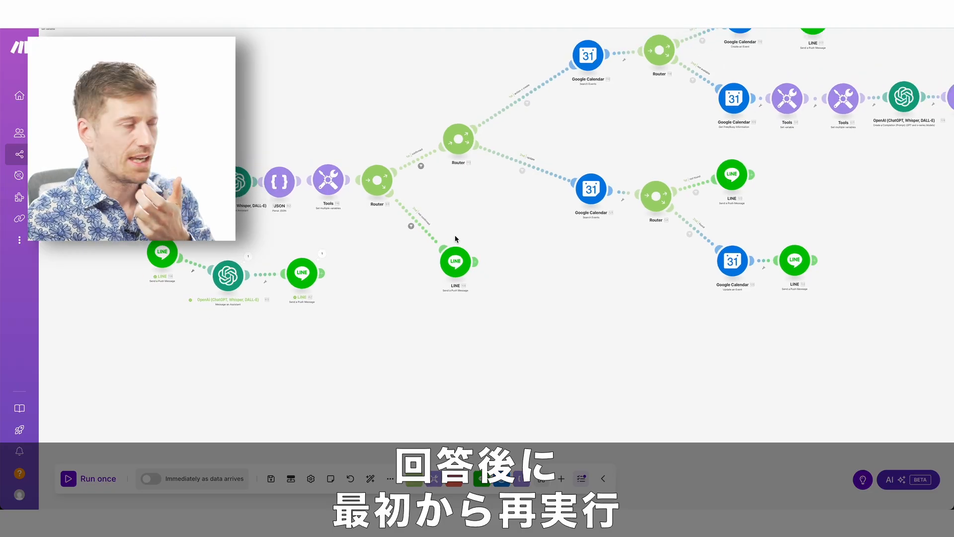
scroll(455, 239, "down", 5)
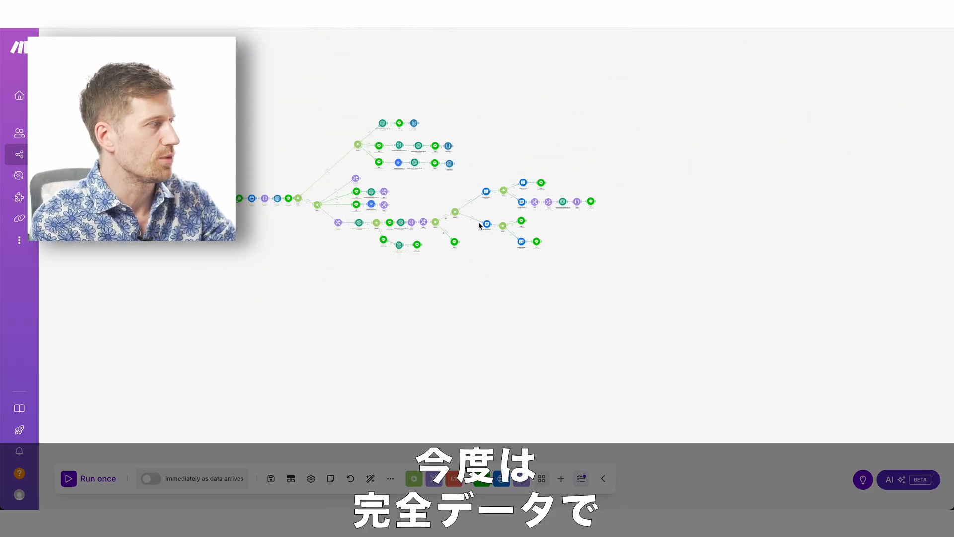
scroll(480, 226, "up", 5)
scroll(480, 227, "up", 5)
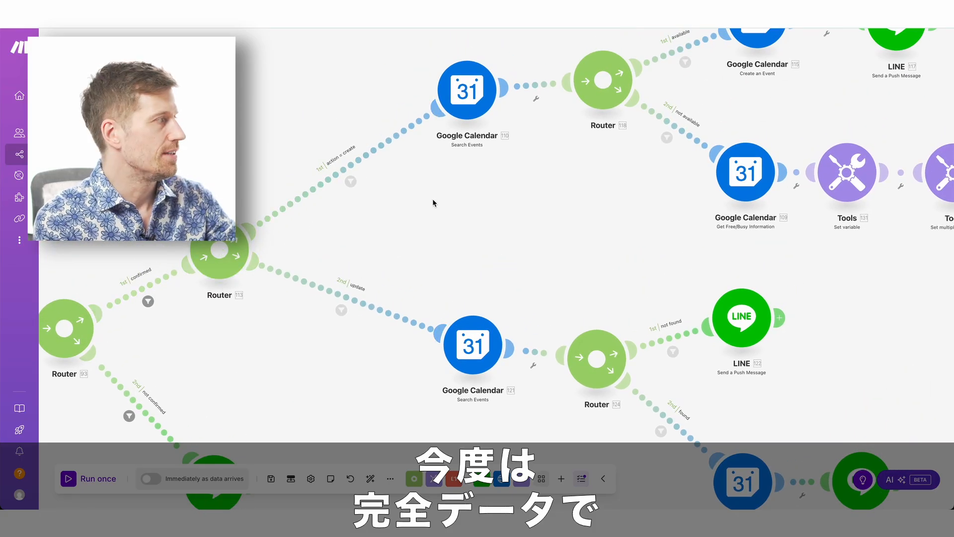
left_click_drag(435, 202, 395, 226)
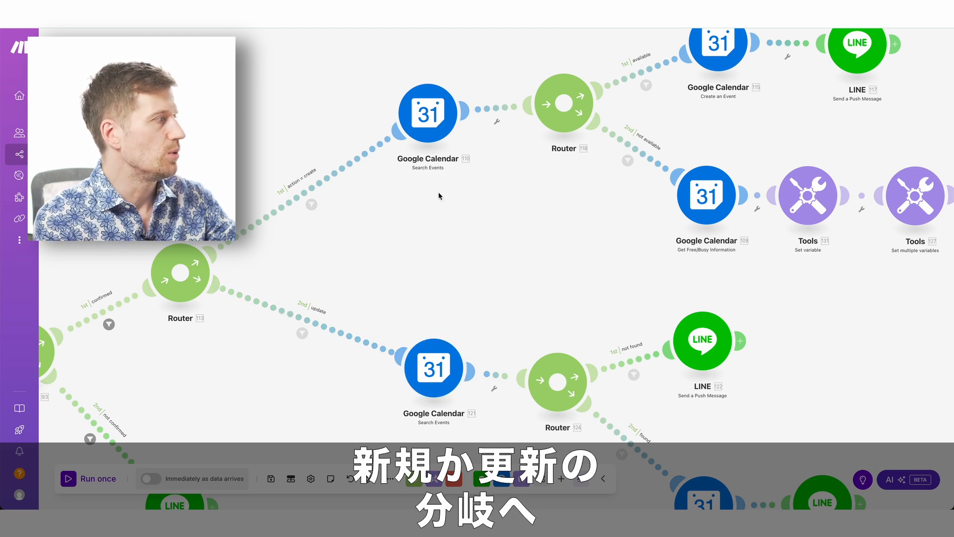
left_click_drag(439, 195, 377, 254)
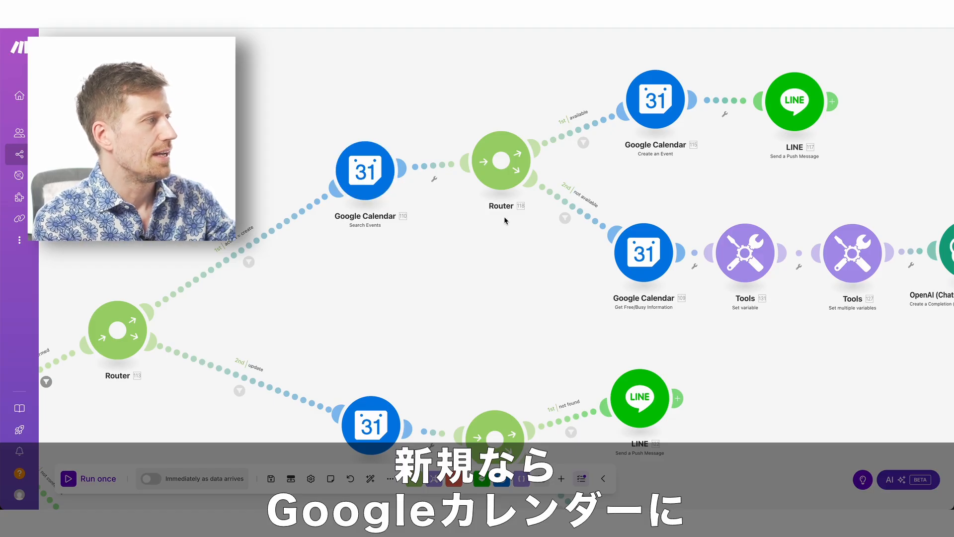
left_click_drag(494, 232, 420, 257)
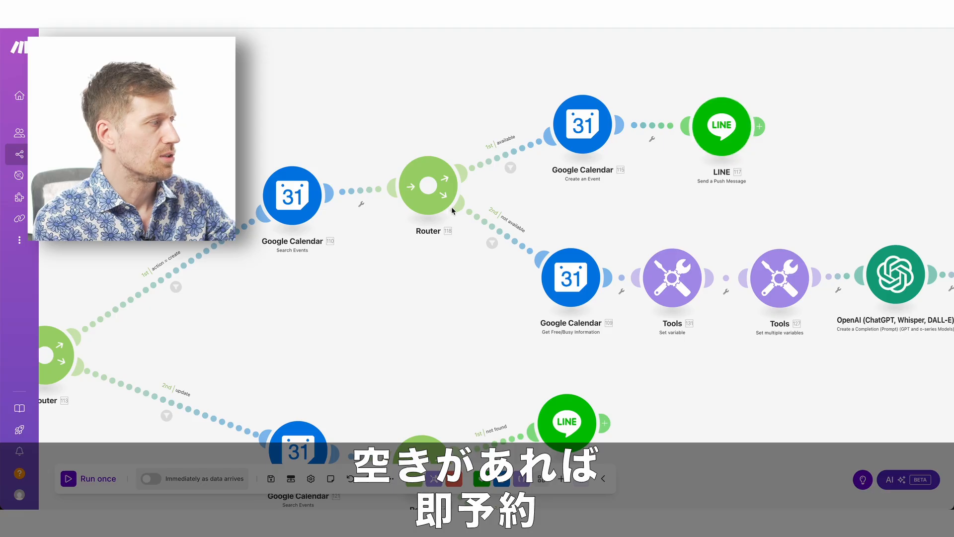
left_click_drag(520, 304, 387, 284)
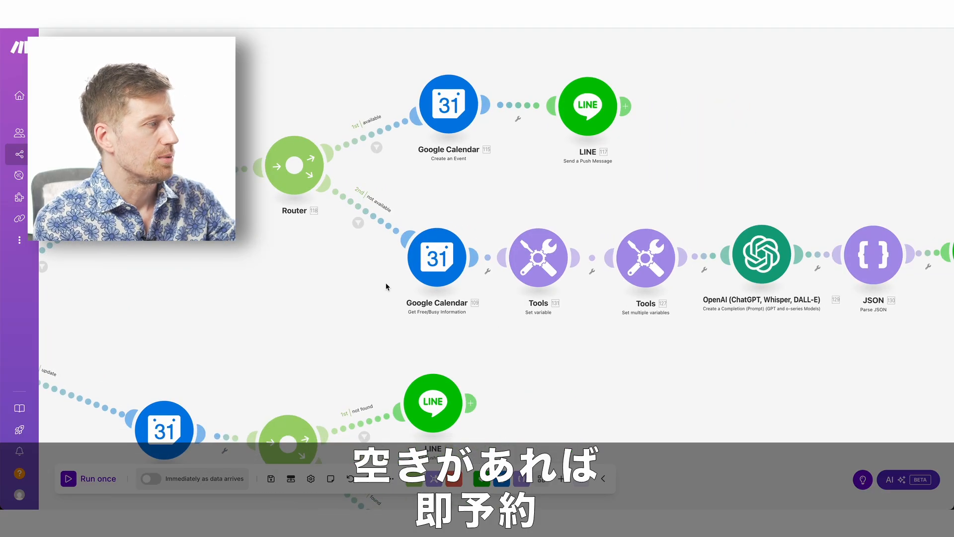
left_click_drag(656, 352, 515, 353)
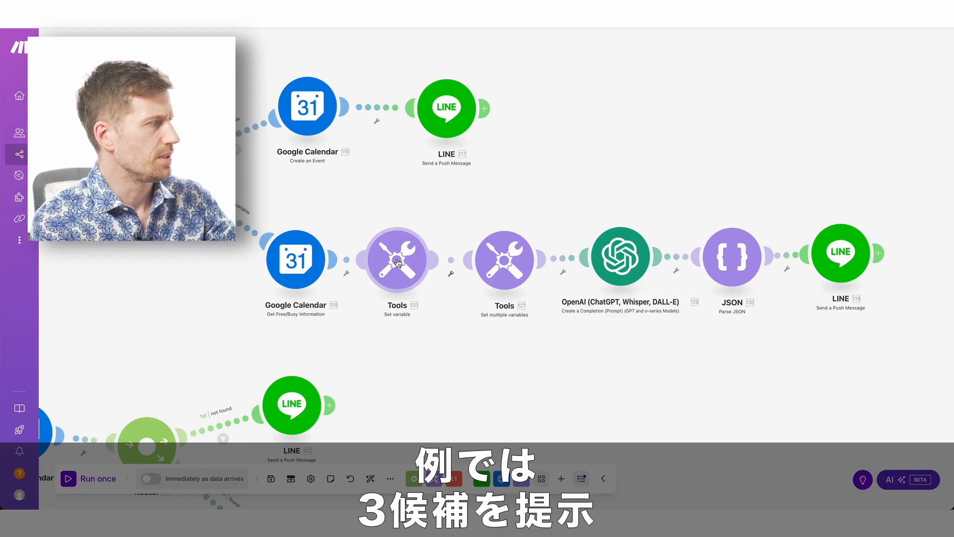
Step: Inspect the busyarray variable in the Set variable module and locate the Google Calendar Get Free/Busy Information module before it
left_click(399, 263)
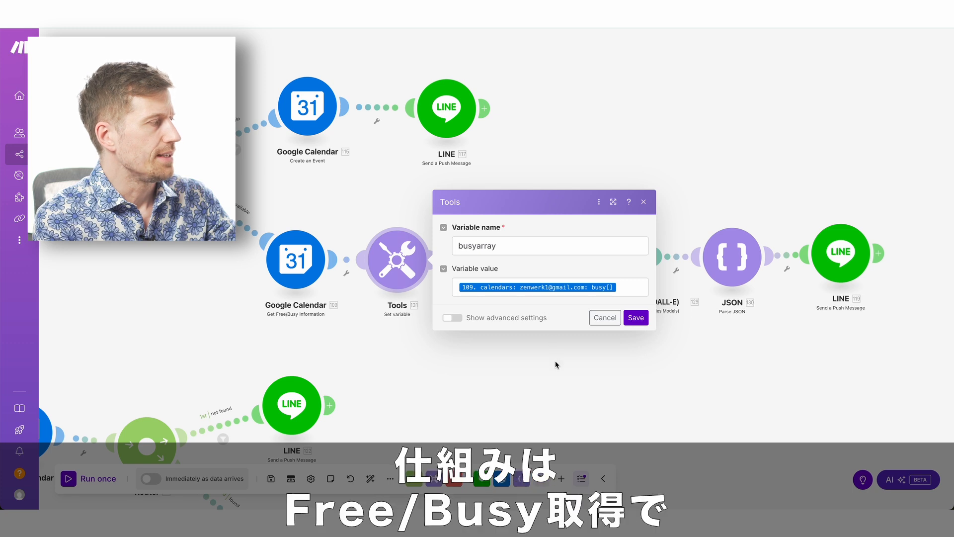
left_click(546, 376)
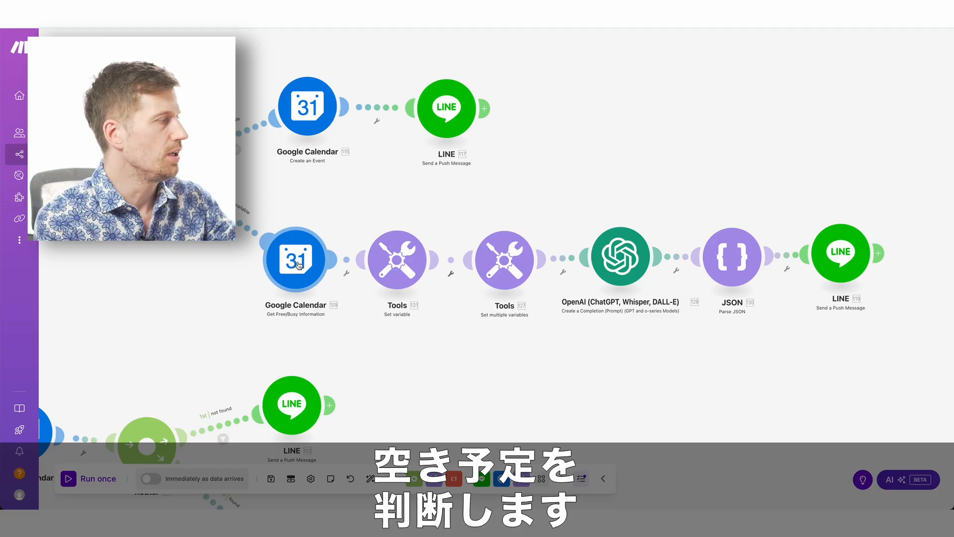
scroll(276, 313, "up", 4)
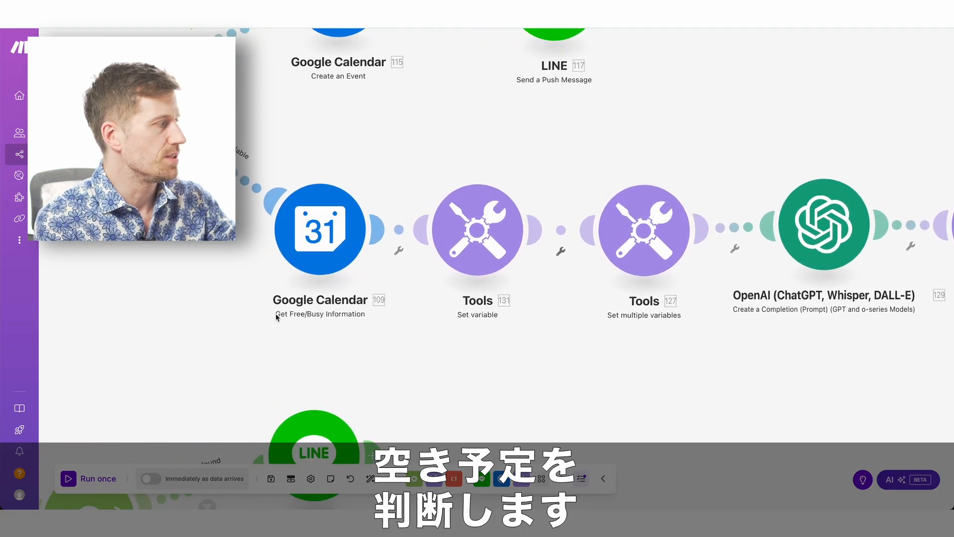
Step: Inspect the busyarray variable name and its mapped busy times in the Set variable module following Get Free/Busy Information
scroll(310, 318, "down", 2)
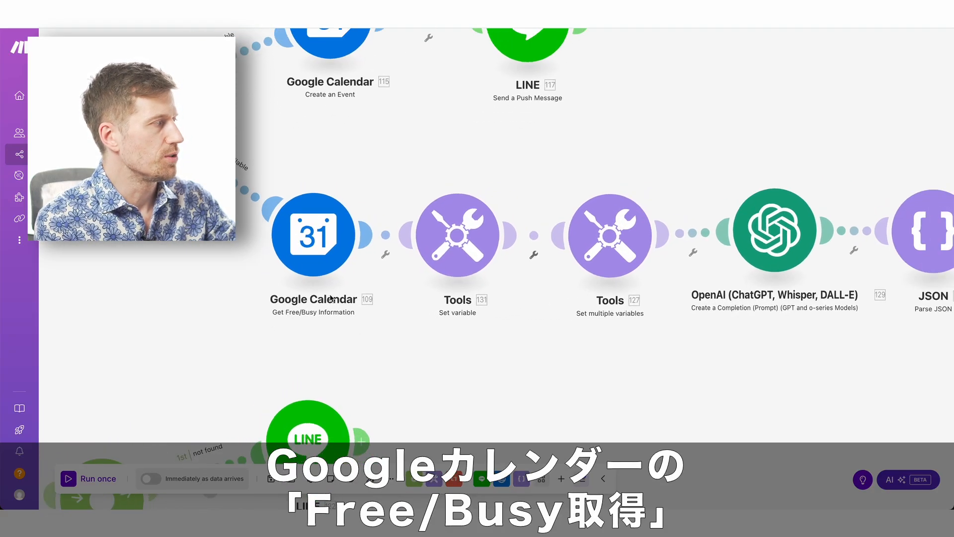
scroll(319, 252, "down", 2)
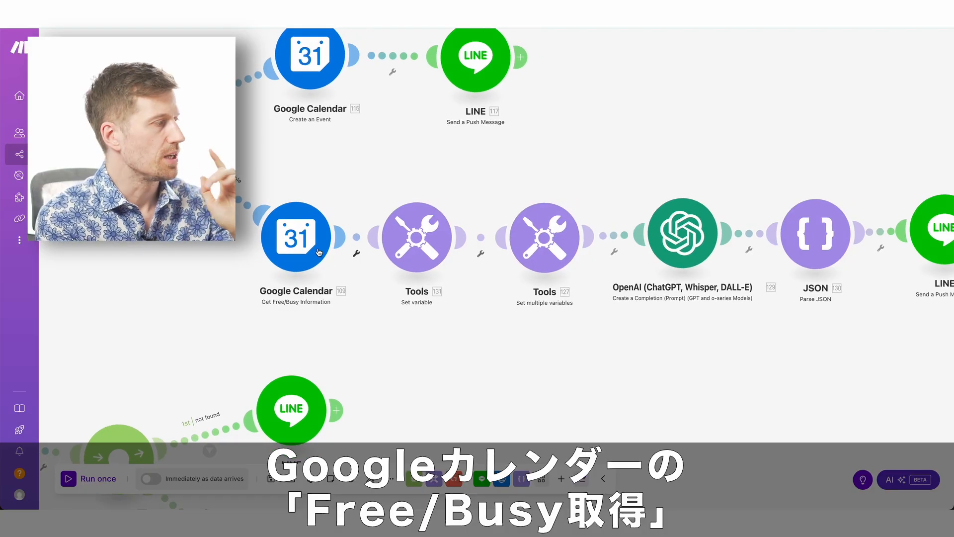
left_click(411, 243)
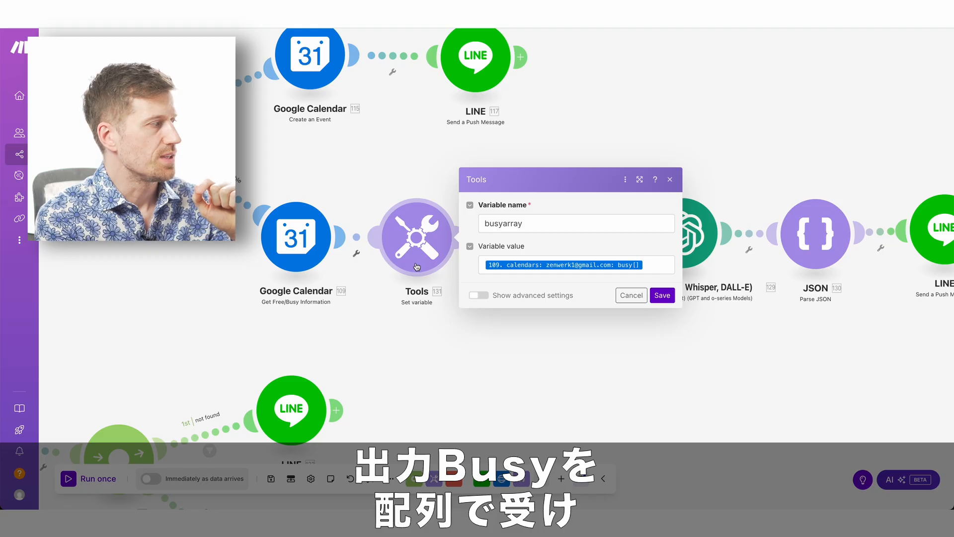
left_click_drag(485, 223, 551, 226)
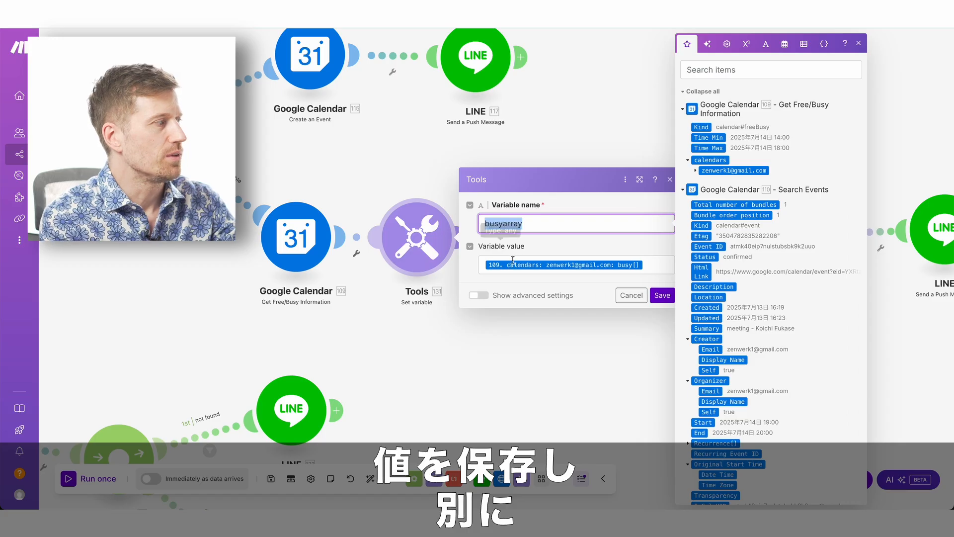
left_click(504, 386)
Step: Check the candidate time slots stored in the freecandidates variable of the Set multiple variables module
scroll(449, 333, "right", 2)
left_click(441, 237)
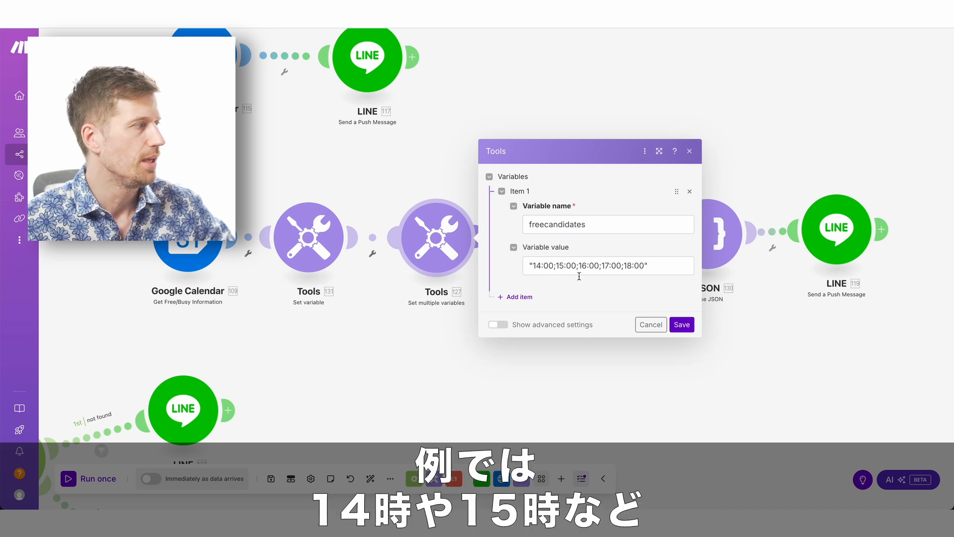
left_click(594, 390)
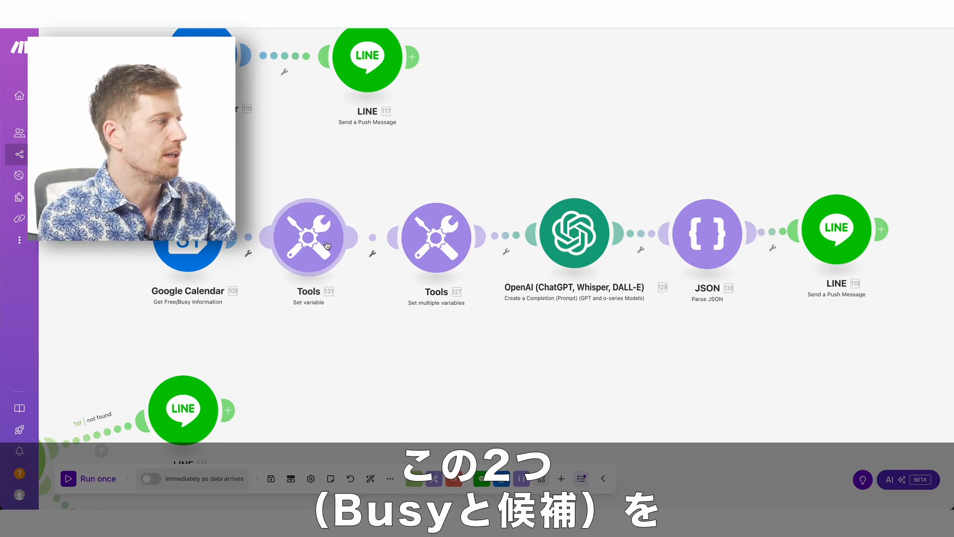
Step: Read the OpenAI completion module's prompt, checking where the busy times and the freecandidates slots are mapped into it
left_click(575, 233)
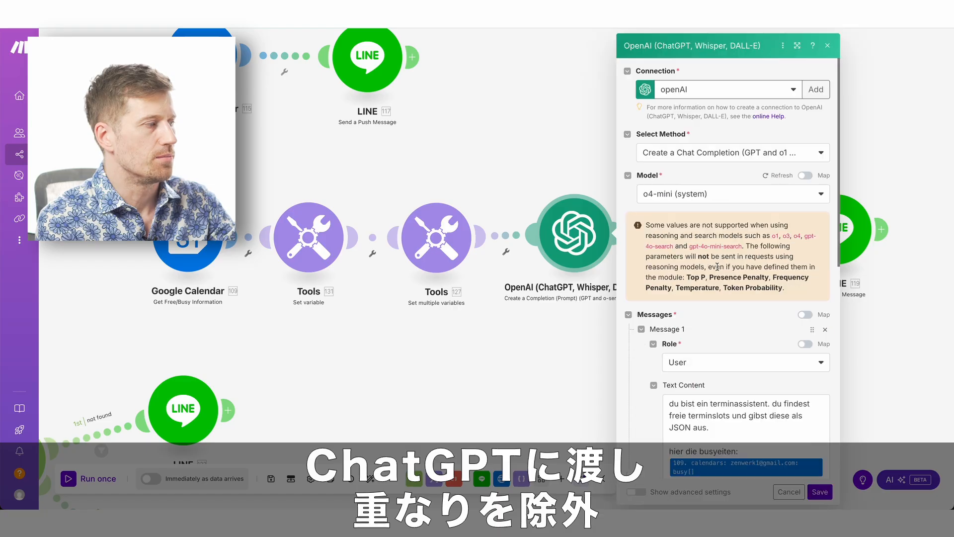
scroll(716, 268, "down", 10)
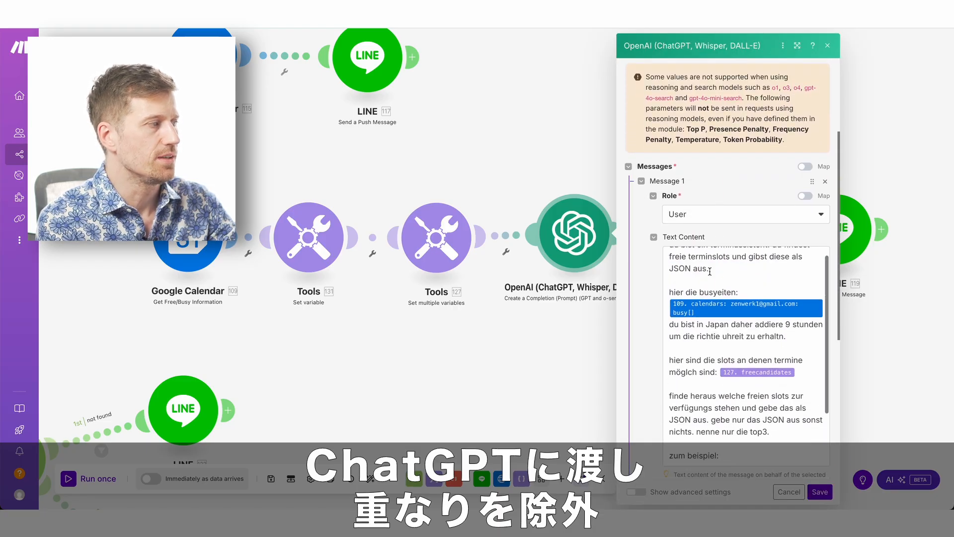
scroll(637, 360, "up", 1)
scroll(637, 360, "down", 1)
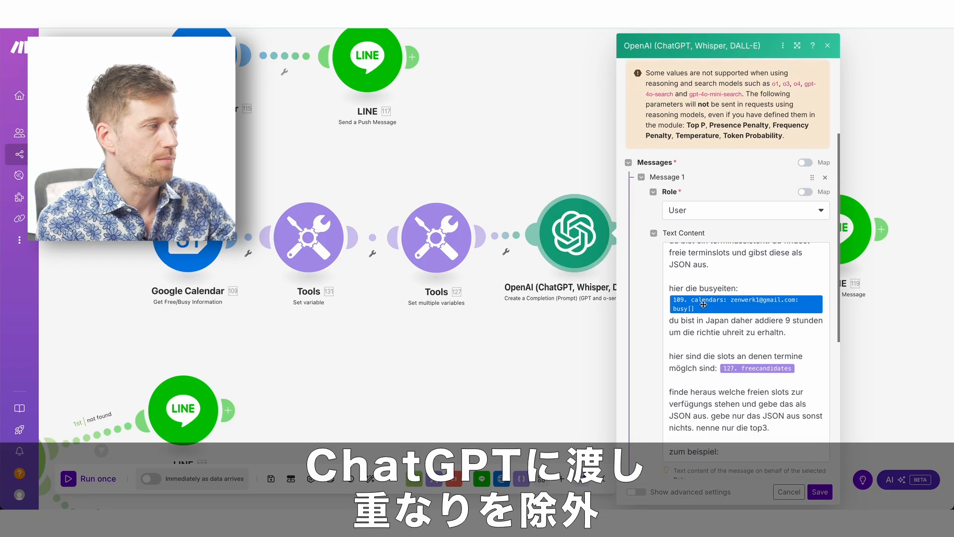
left_click_drag(705, 290, 731, 289)
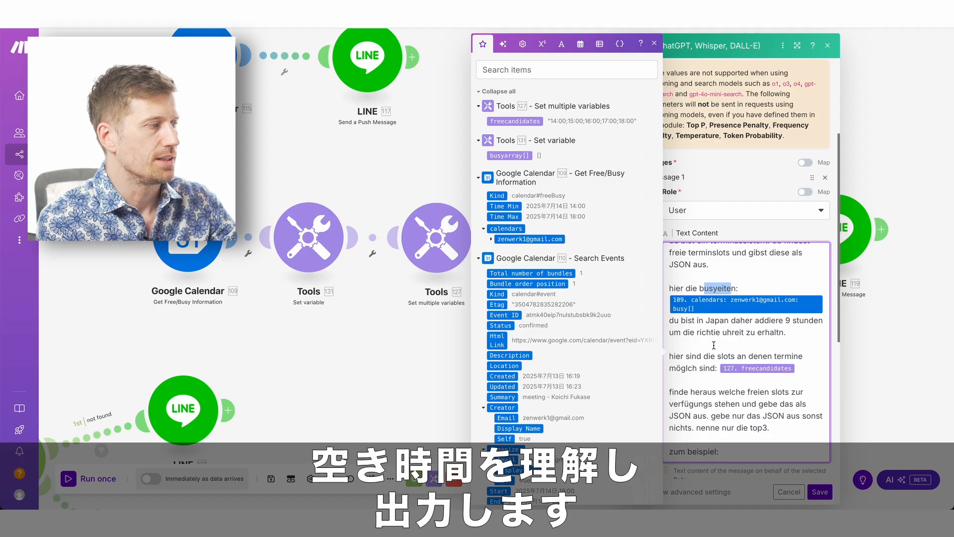
scroll(714, 345, "down", 1)
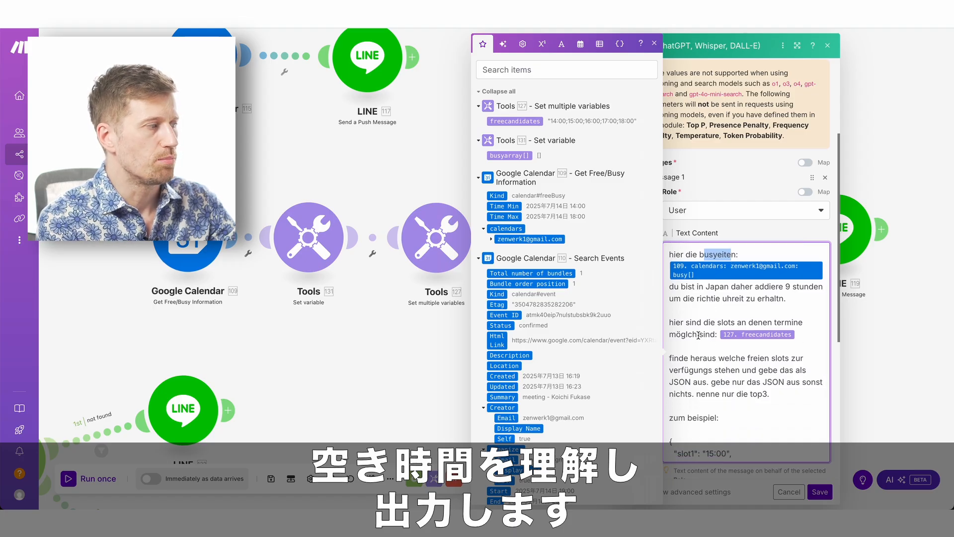
left_click_drag(698, 335, 677, 334)
scroll(696, 360, "down", 1)
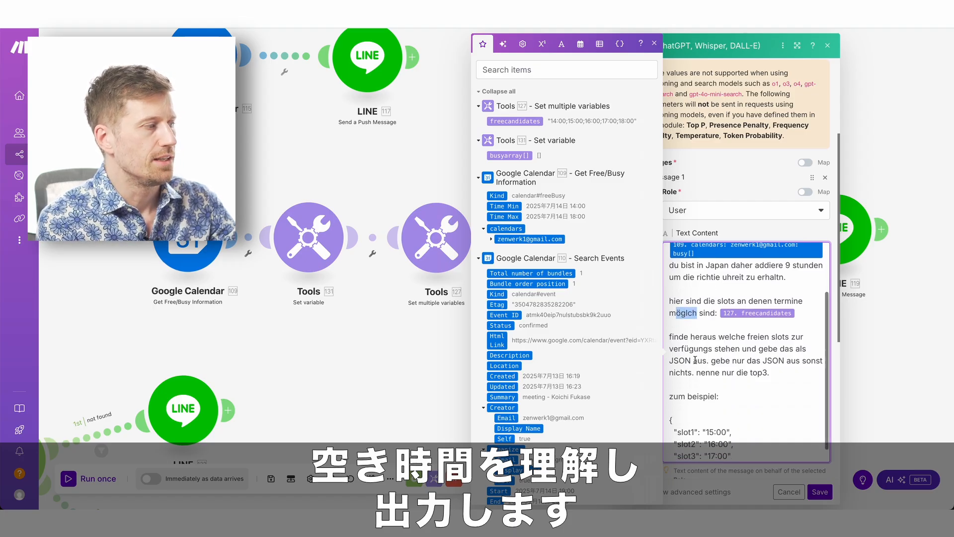
Step: Review the prompt's instruction to output only the top three free slots as JSON, including its slot1 to slot3 example
scroll(696, 360, "down", 2)
left_click(687, 405)
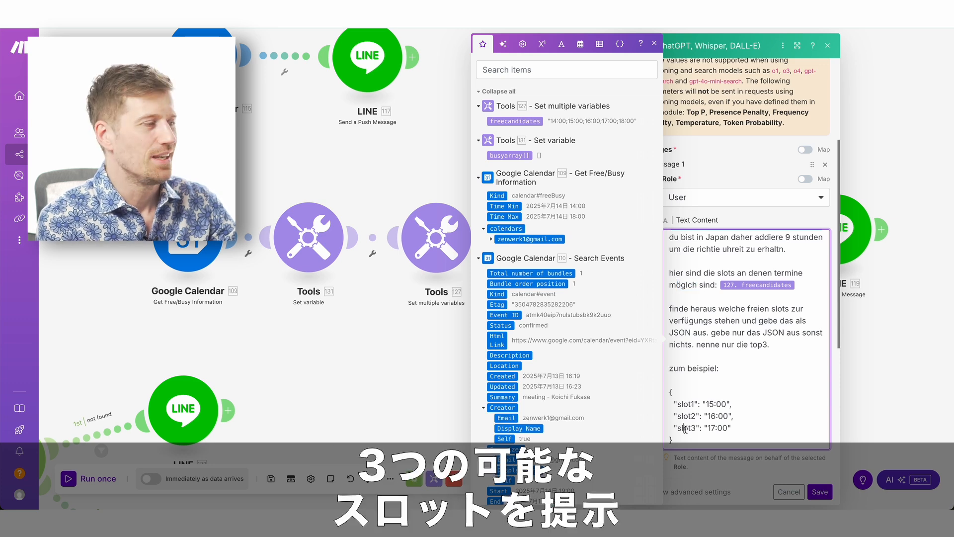
double_click(690, 369)
left_click_drag(709, 404, 723, 430)
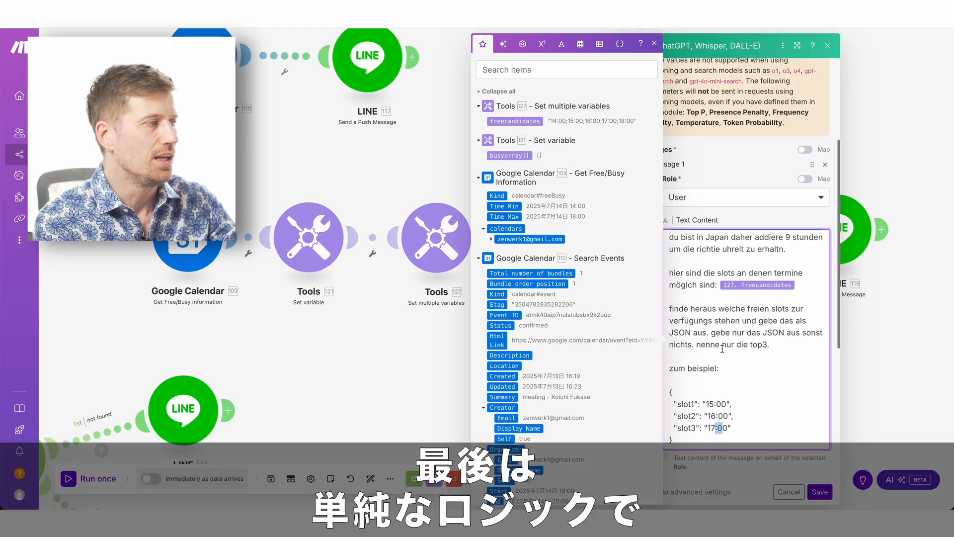
scroll(726, 345, "up", 2)
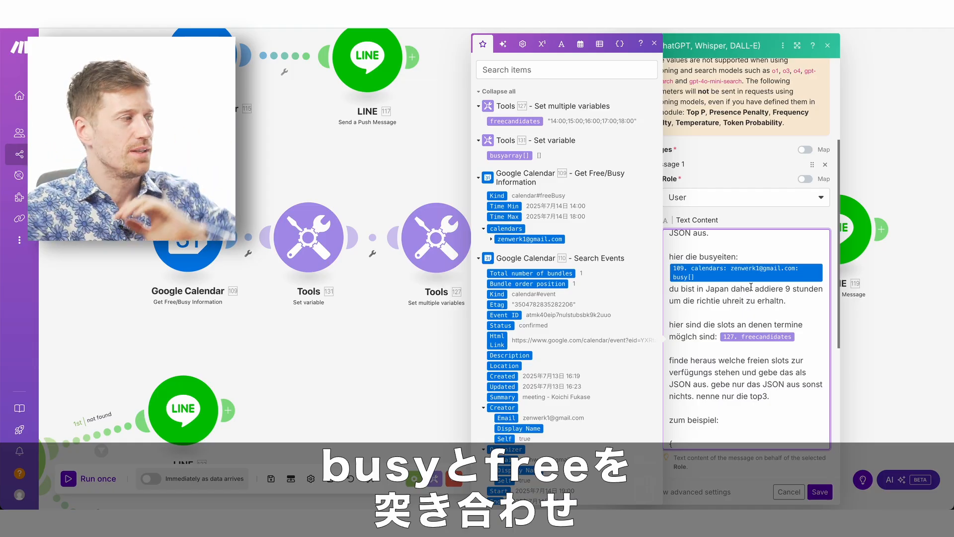
left_click(904, 317)
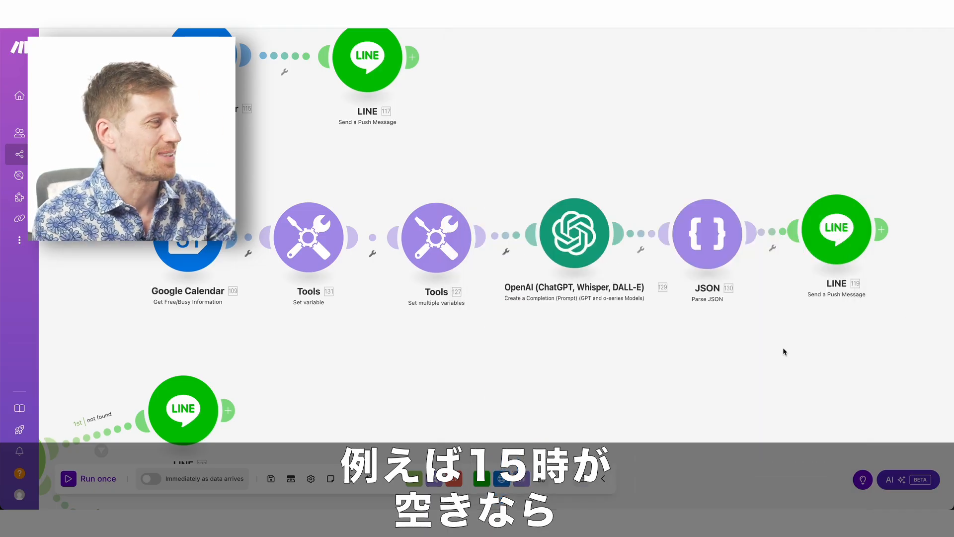
Step: Inspect the LINE Send a Push Message module ending the not-available branch and the slot values mapped in its text
left_click_drag(761, 343, 654, 383)
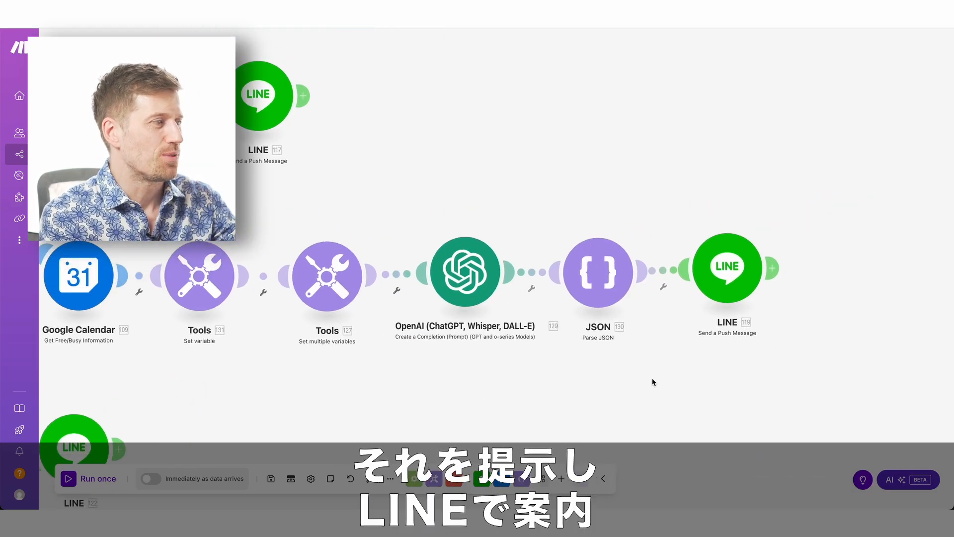
left_click(720, 284)
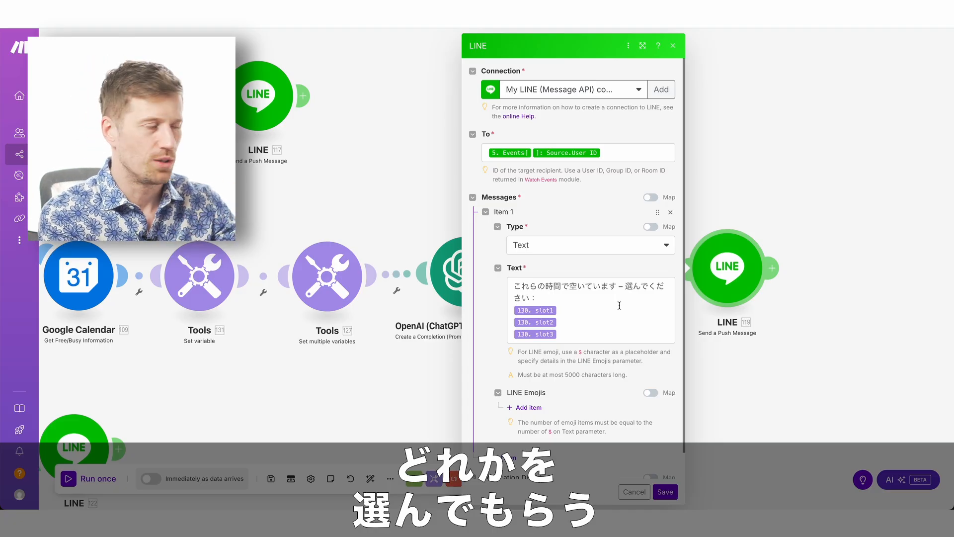
left_click(782, 422)
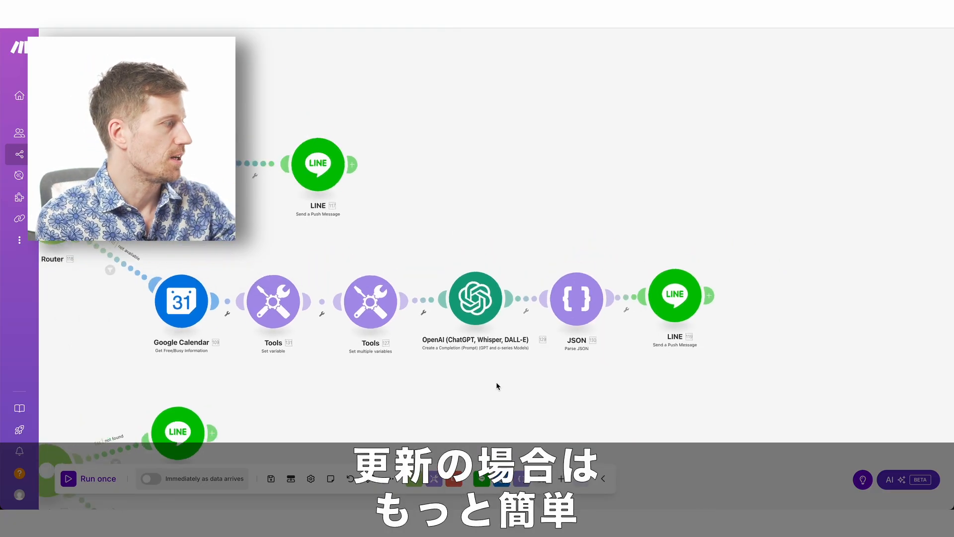
Step: Locate the update branch and move its Google Calendar Search Events module slightly farther away from the router that follows it
scroll(496, 382, "down", 1)
left_click_drag(430, 417, 616, 282)
left_click_drag(564, 302, 696, 187)
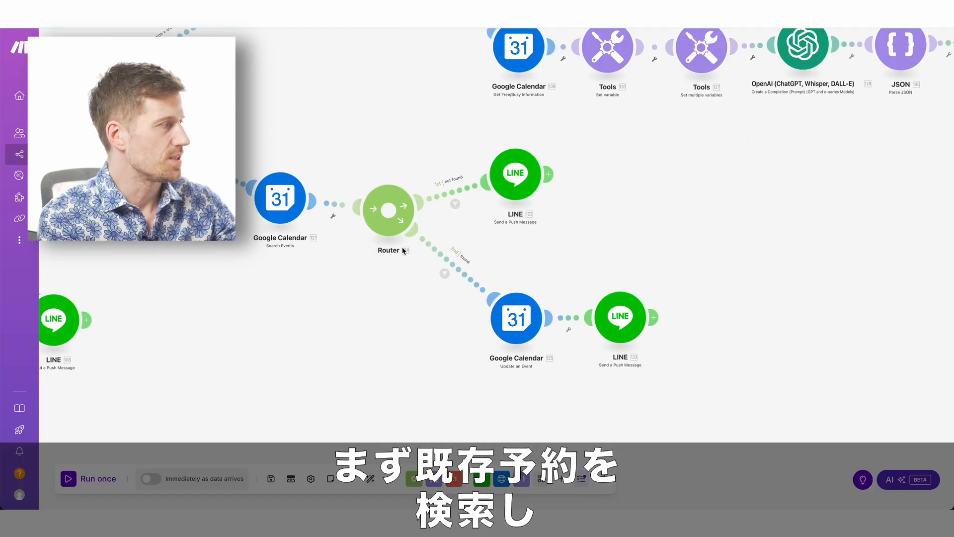
scroll(342, 247, "up", 1)
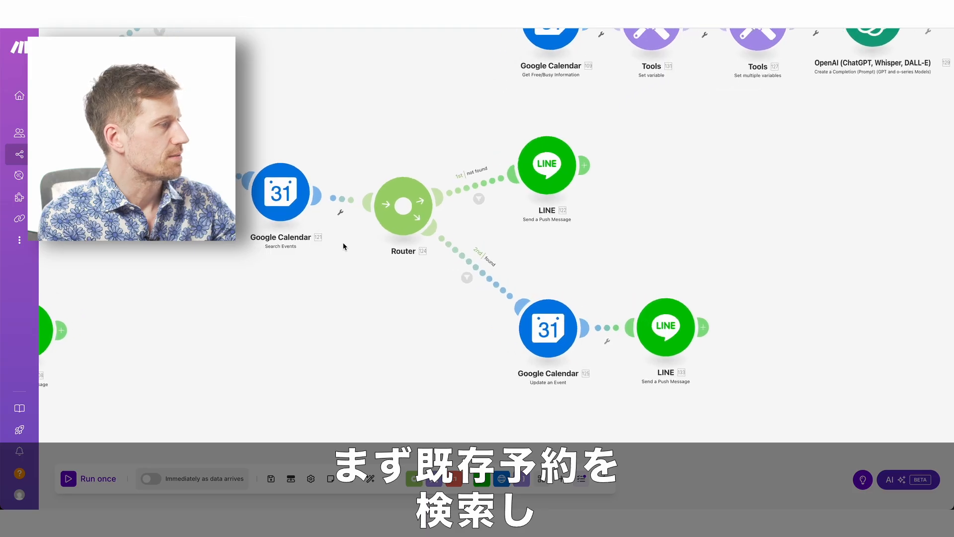
scroll(344, 246, "down", 1)
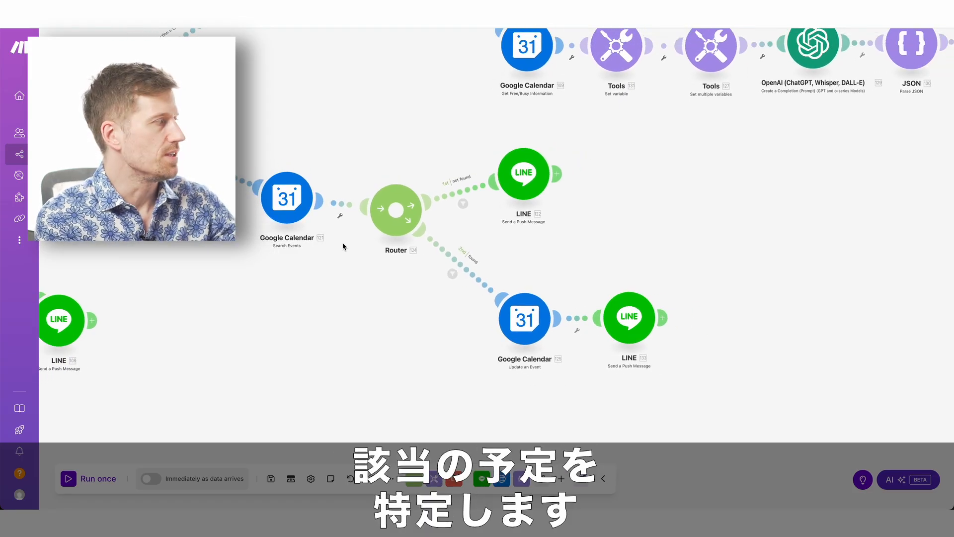
left_click_drag(301, 250, 277, 280)
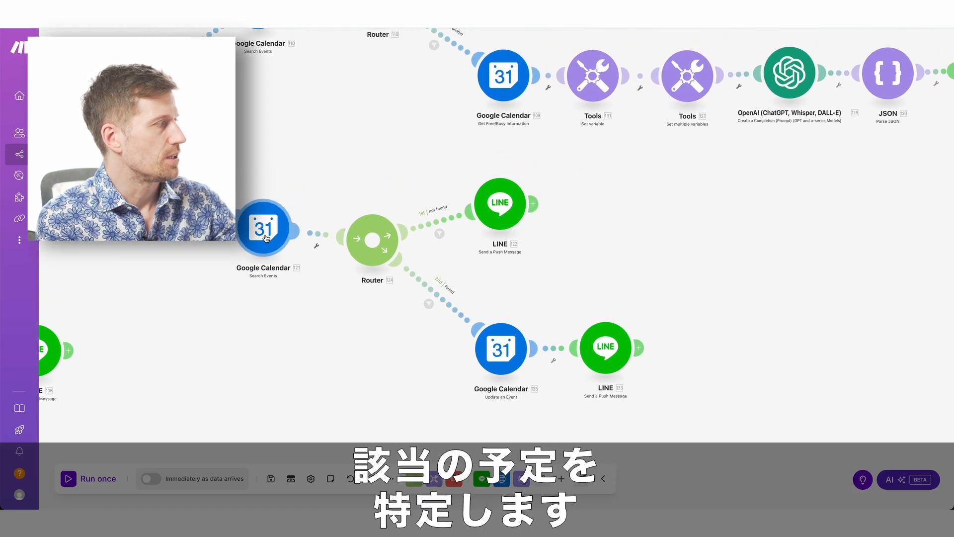
left_click_drag(267, 239, 231, 243)
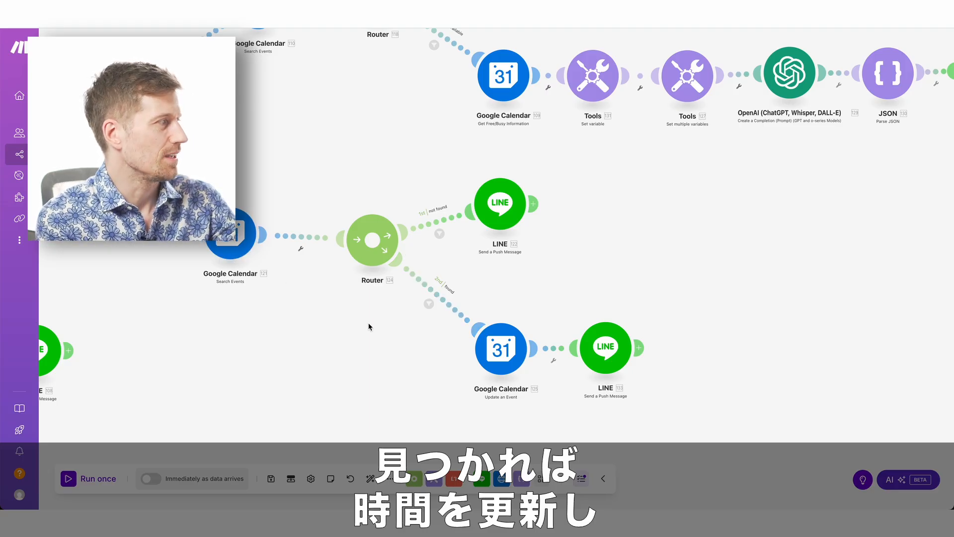
Step: Examine the update branch's found route with its Update an Event module and the not-found route's LINE Send a Push Message module
scroll(369, 323, "right", 3)
scroll(420, 262, "up", 1)
scroll(420, 262, "up", 2)
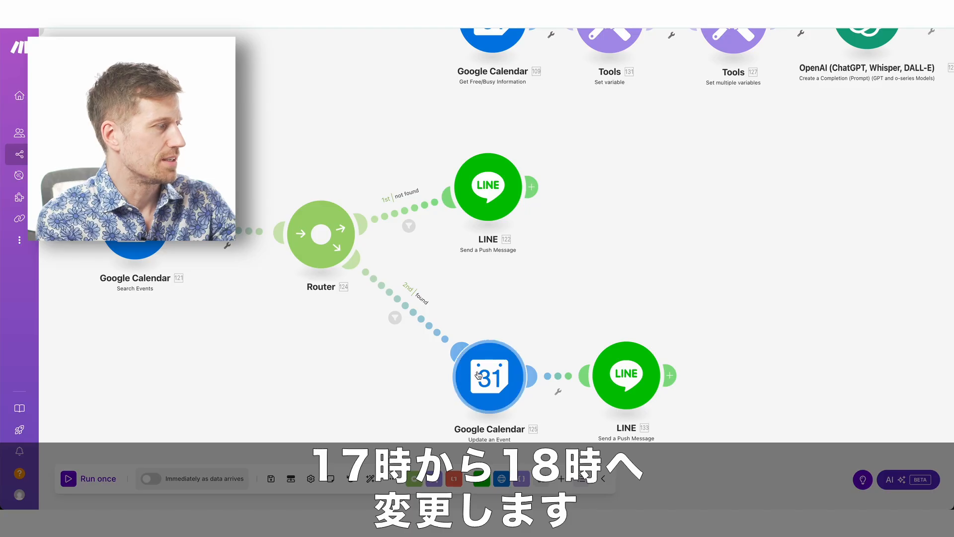
left_click(496, 374)
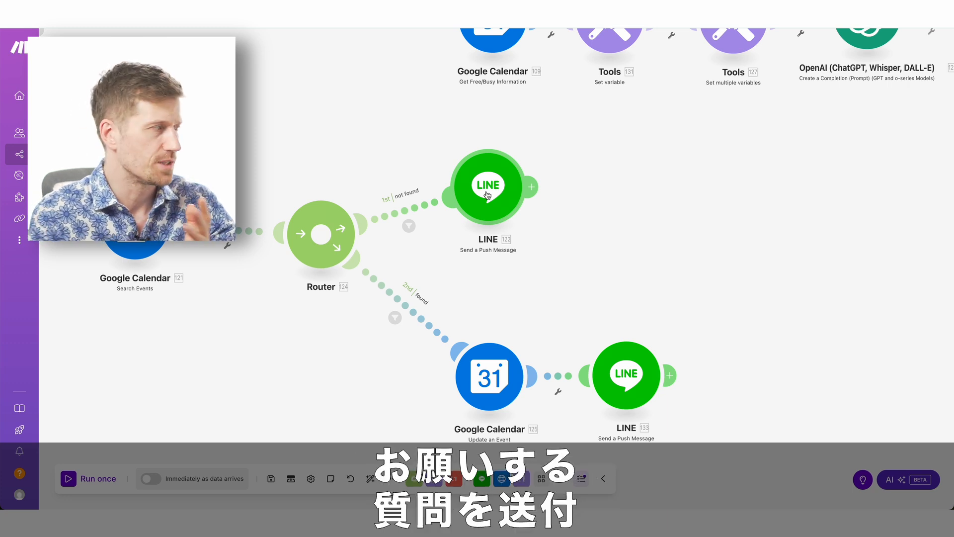
scroll(488, 195, "down", 5)
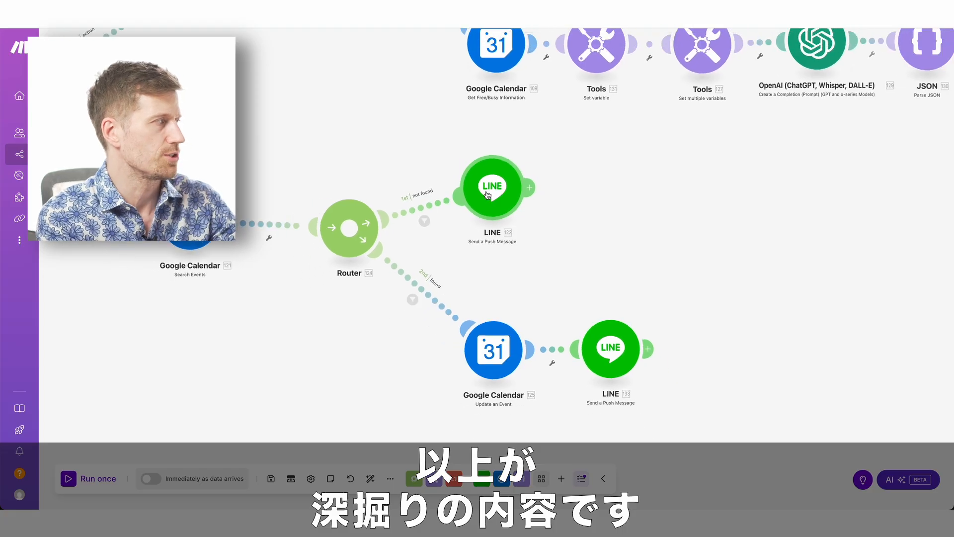
Step: Review the overall scenario layout and the text, audio and image routes with their variable-setting modules
scroll(487, 195, "down", 3)
left_click_drag(374, 262, 557, 329)
scroll(438, 287, "down", 4)
scroll(556, 329, "up", 4)
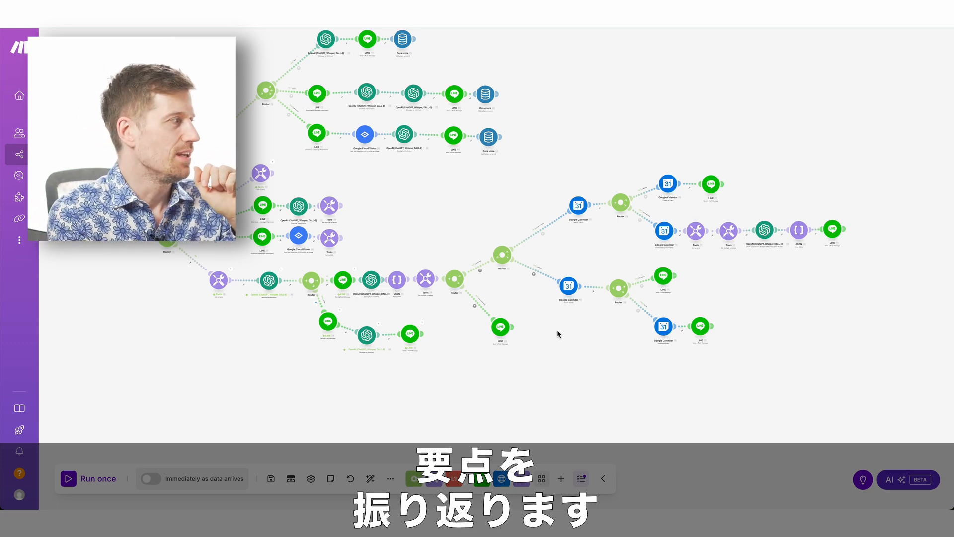
scroll(234, 243, "up", 5)
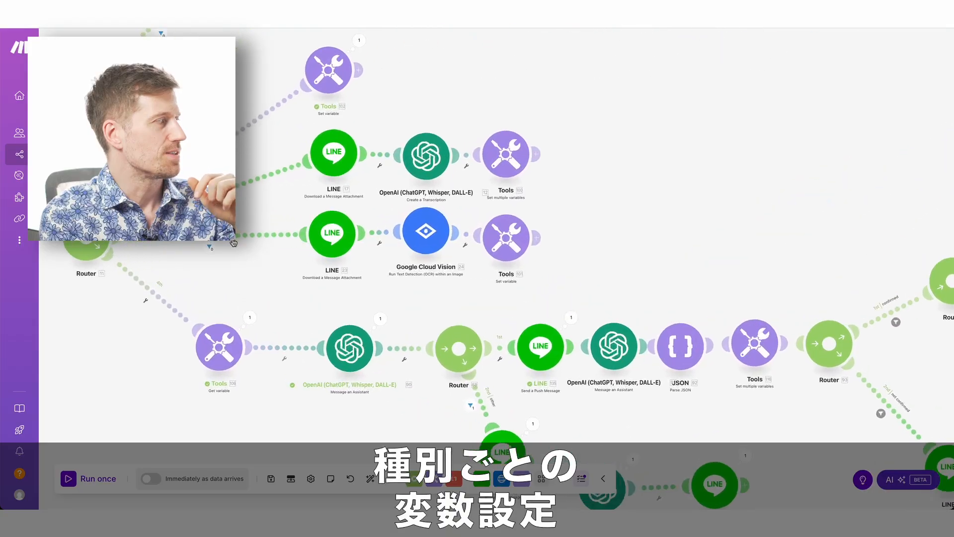
left_click_drag(302, 283, 309, 288)
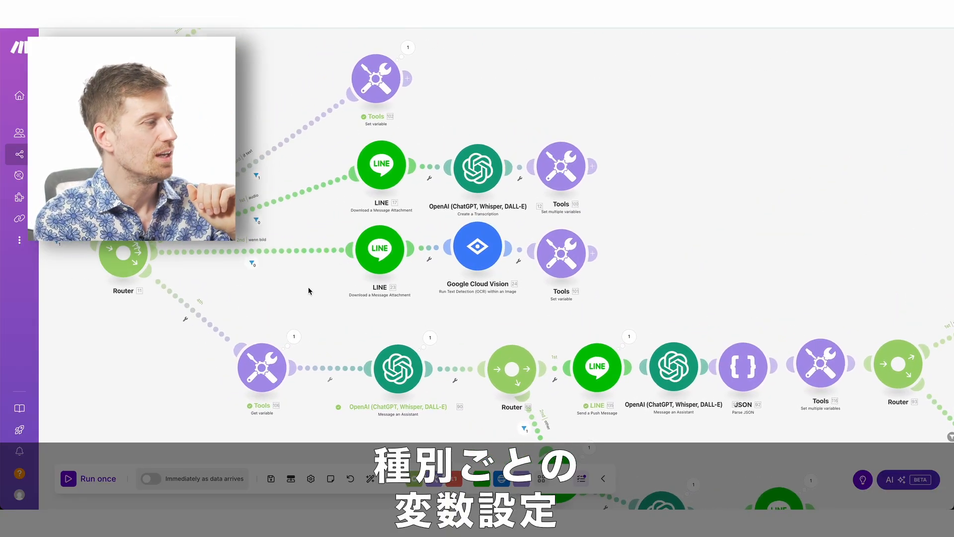
Step: Recap the confirmed route's Google Calendar create and update branches, including the free/busy chain, within the full scenario
scroll(308, 291, "down", 3)
left_click_drag(603, 236, 373, 232)
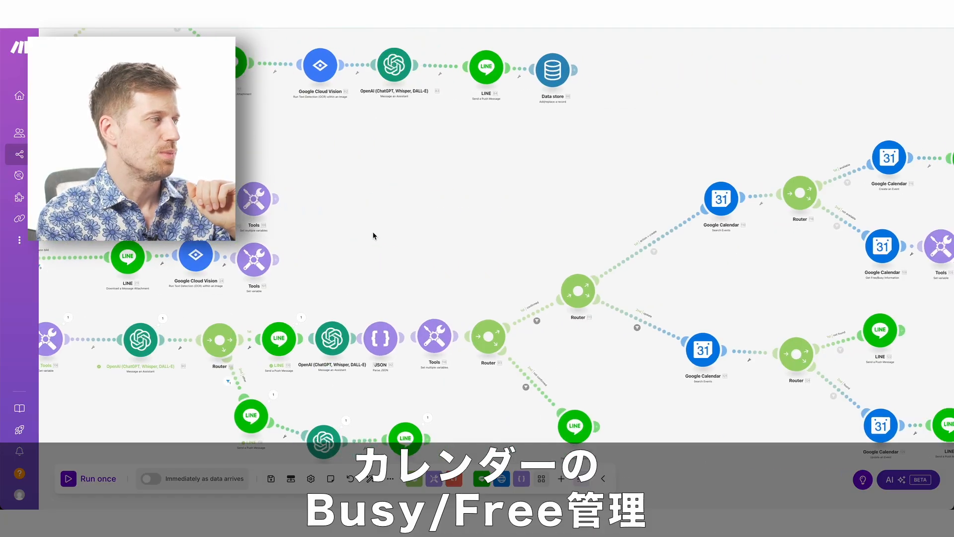
left_click_drag(513, 181, 343, 162)
left_click_drag(603, 276, 475, 282)
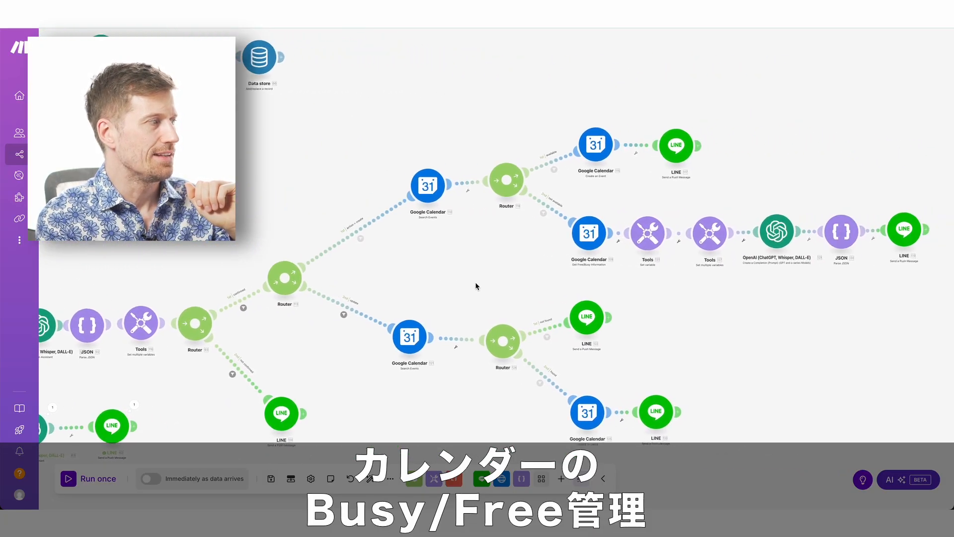
scroll(625, 248, "up", 2)
scroll(625, 250, "up", 1)
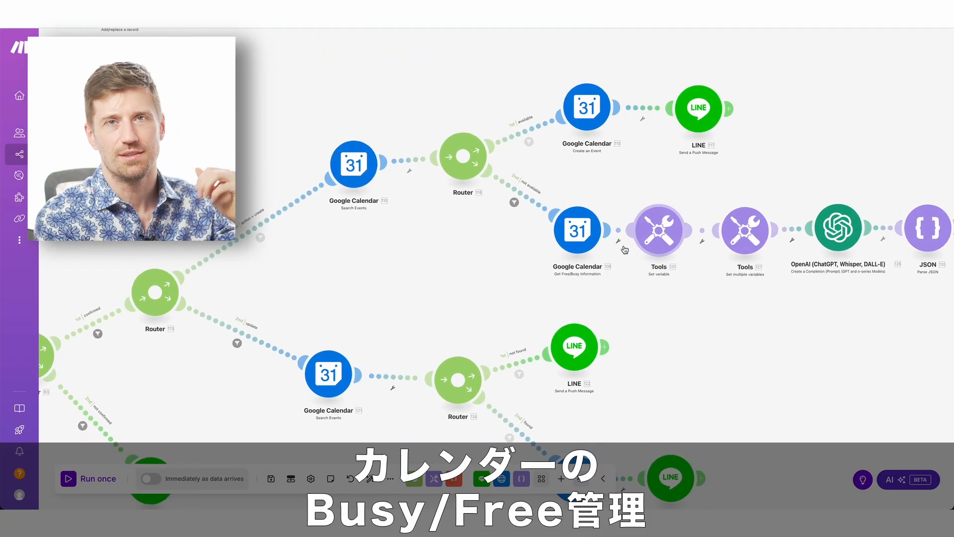
left_click_drag(713, 301, 616, 304)
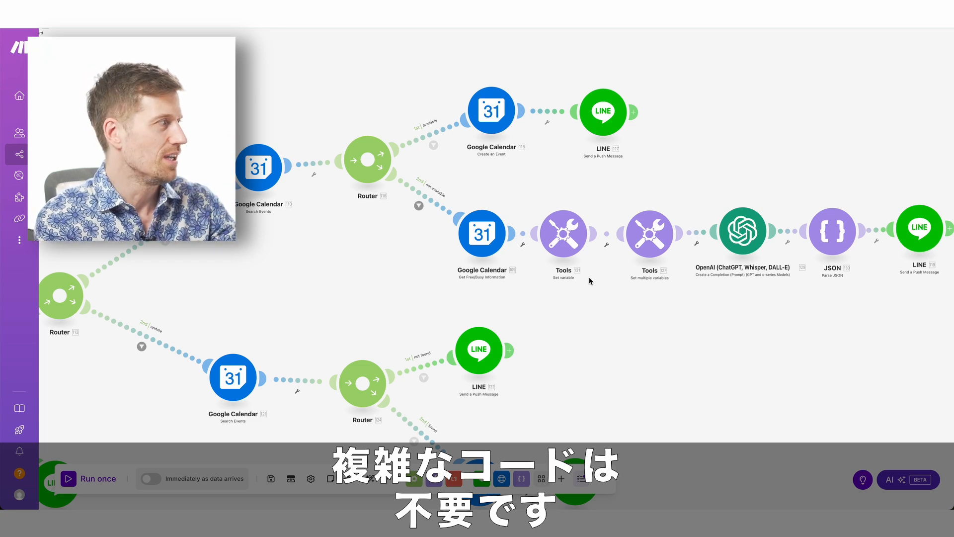
scroll(590, 281, "down", 10)
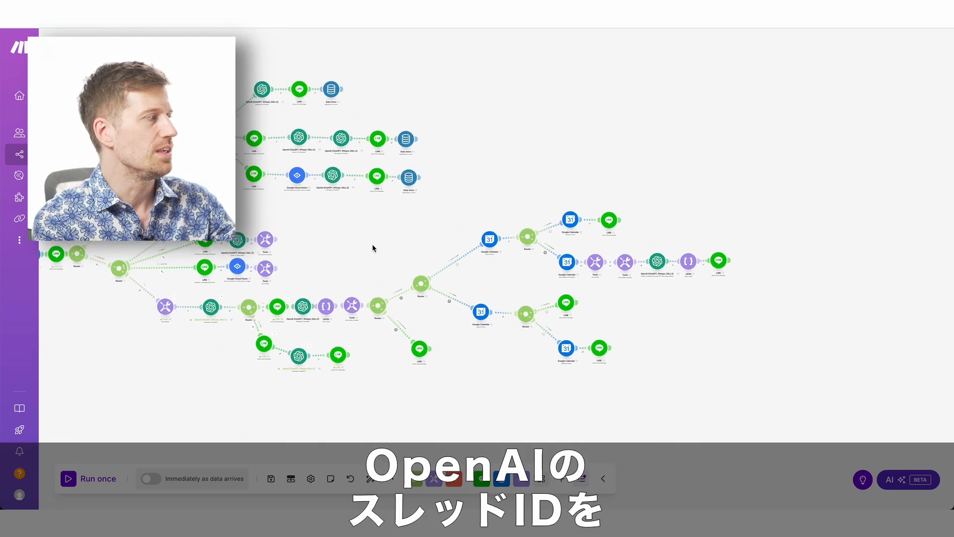
Step: Inspect the Thread ID mapping in the OpenAI Message an Assistant module just before the JSON parser, then close its settings unchanged
left_click_drag(374, 249, 560, 258)
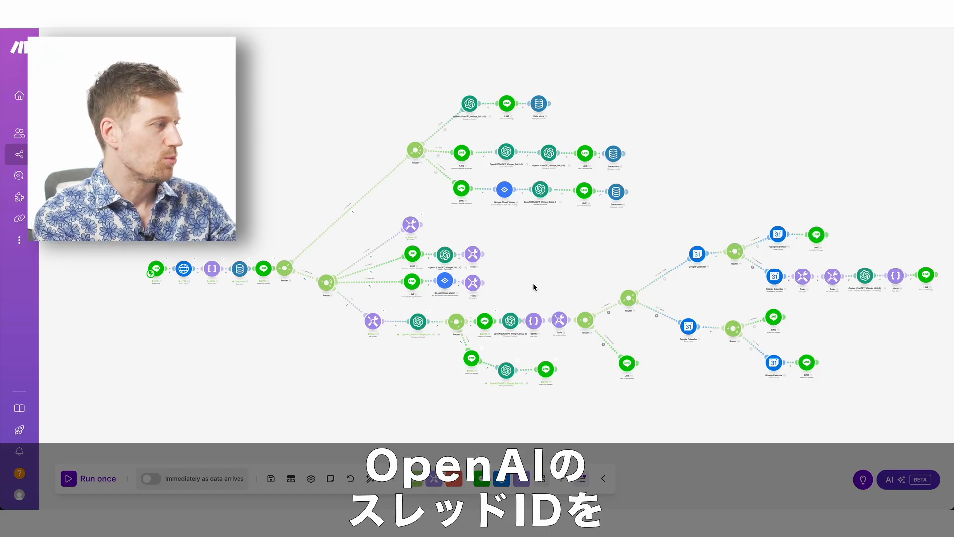
scroll(533, 287, "up", 5)
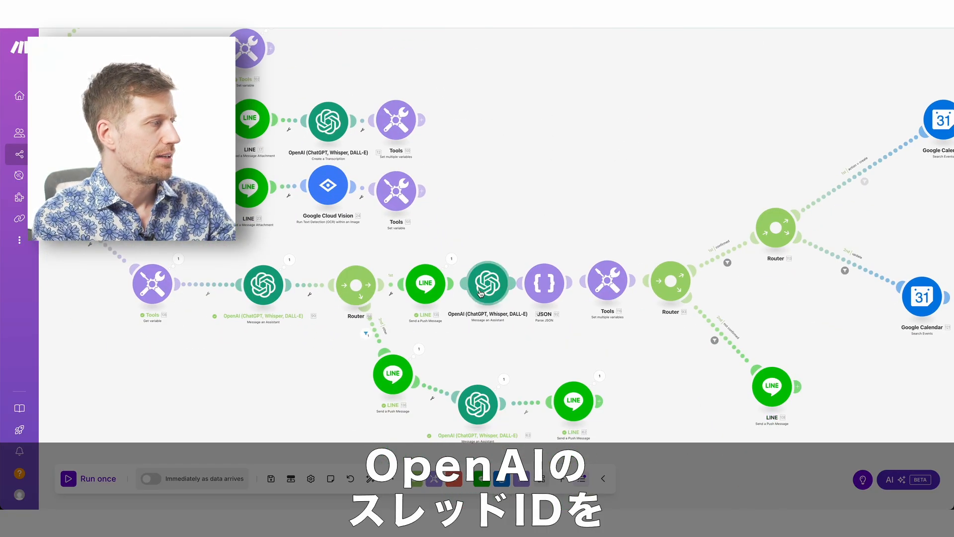
left_click(481, 293)
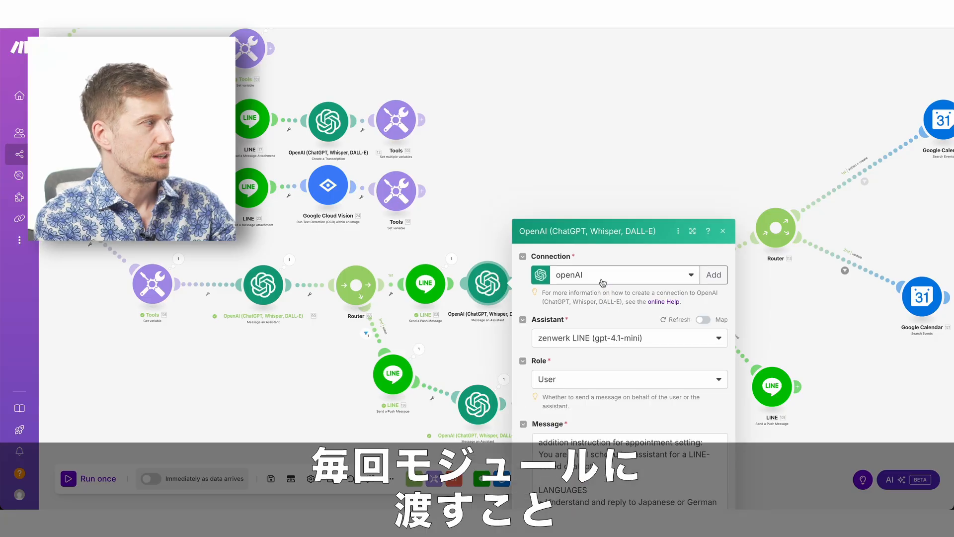
scroll(590, 320, "down", 2)
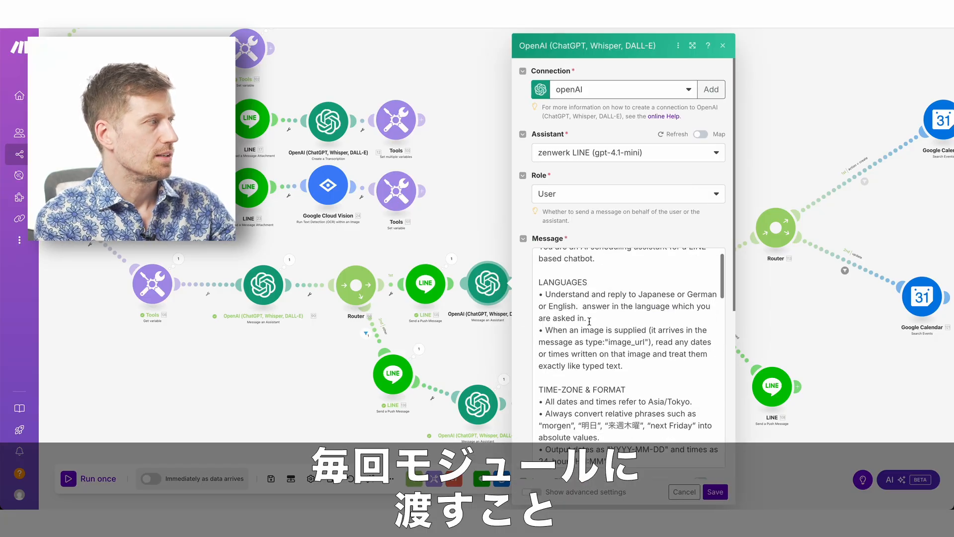
scroll(589, 320, "down", 5)
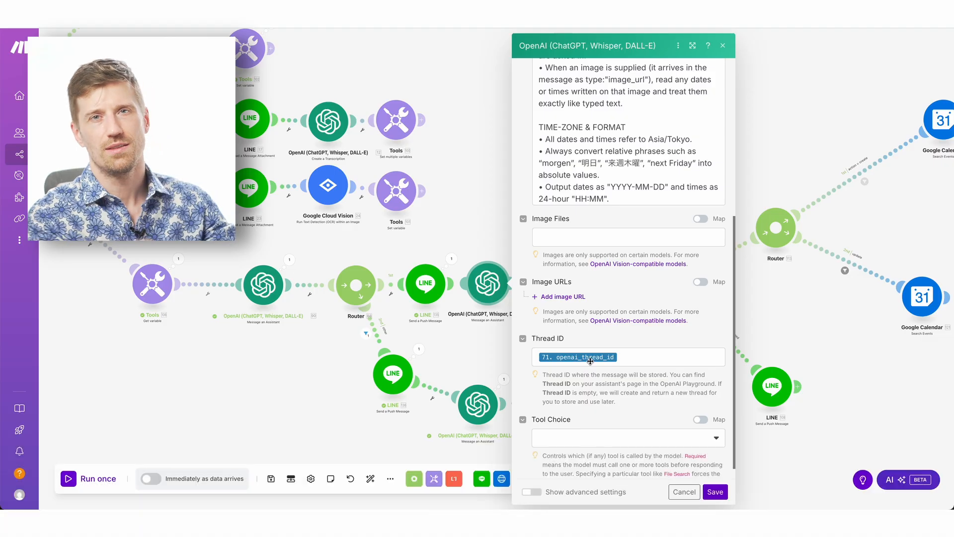
mouse_move(590, 362)
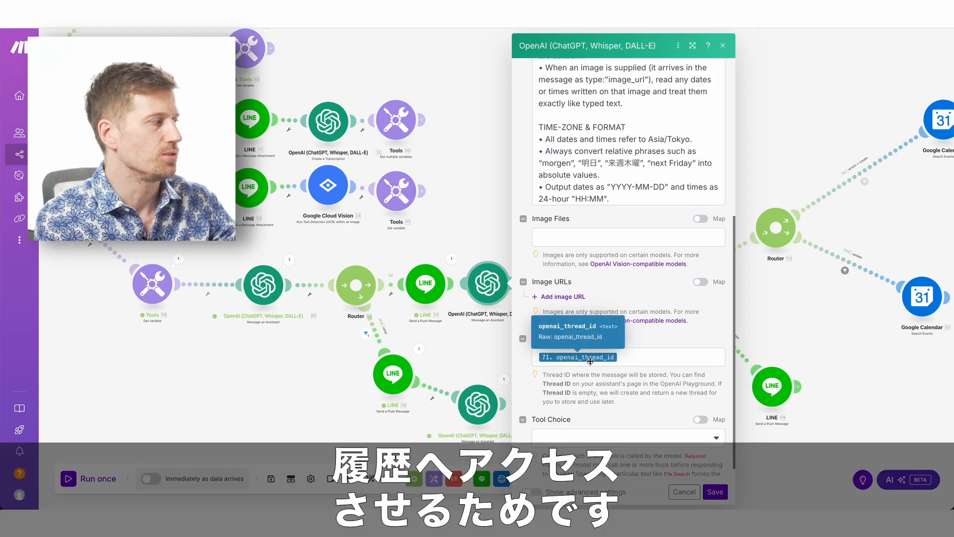
left_click(482, 354)
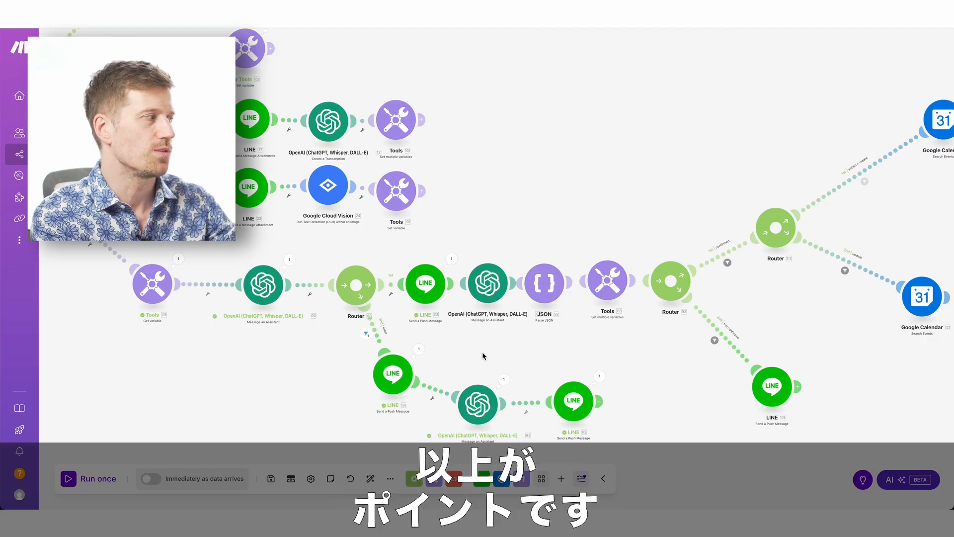
scroll(483, 354, "down", 5)
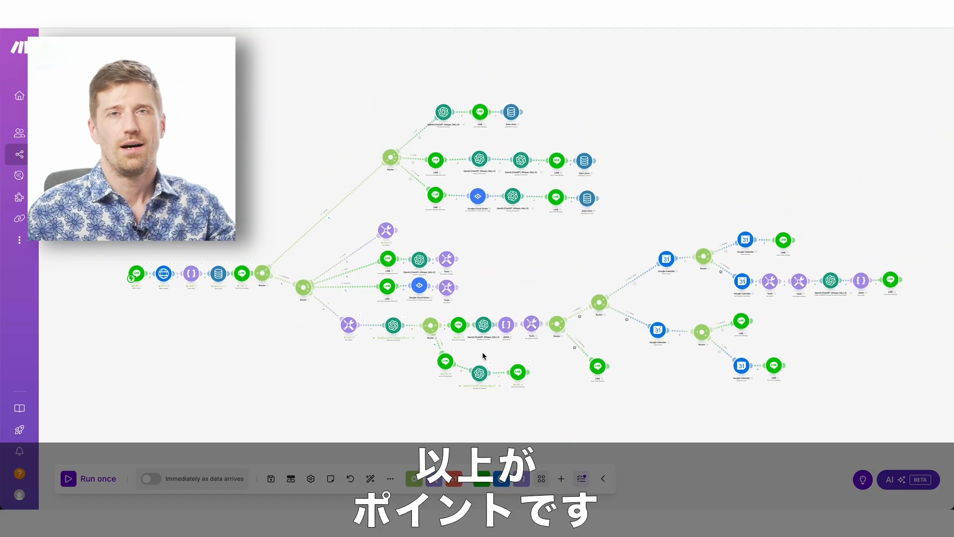